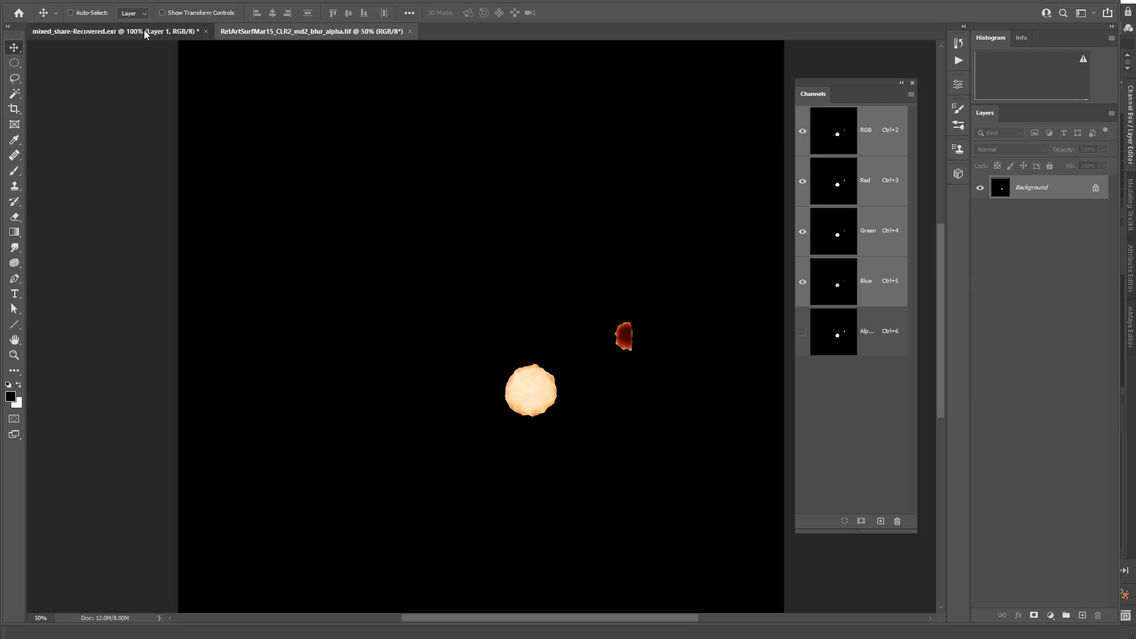
View the red sphere render in mixed_share-Recovered.exr
{"action": "left_click", "coordinate": [146, 31]}
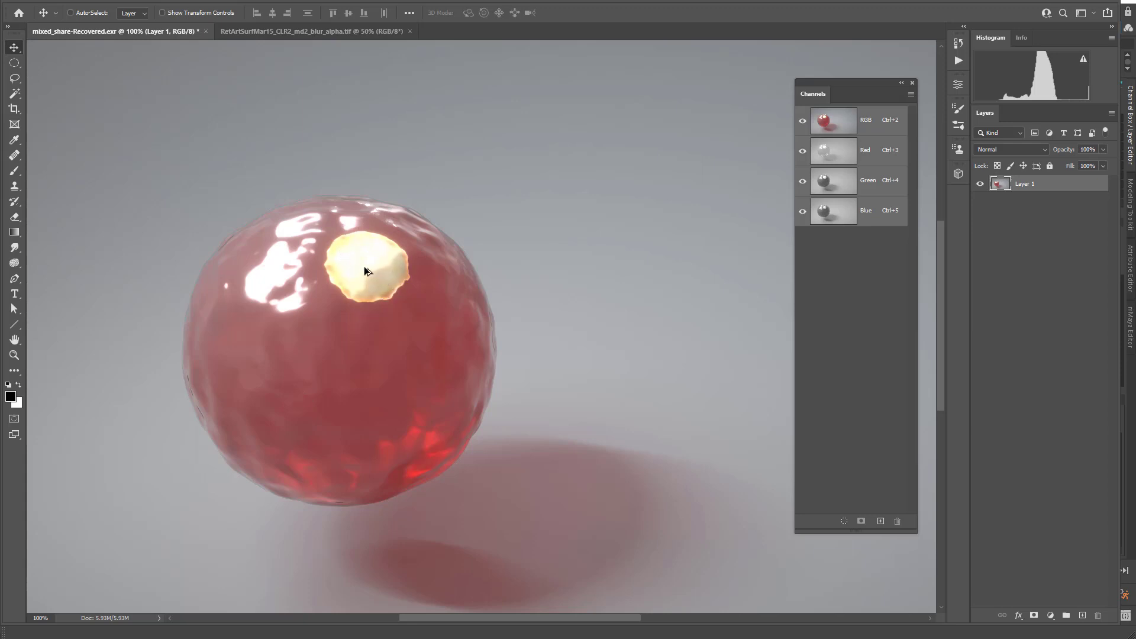
{"action": "scroll", "coordinate": [367, 261], "scroll_direction": "down", "scroll_amount": 1, "text": "alt"}
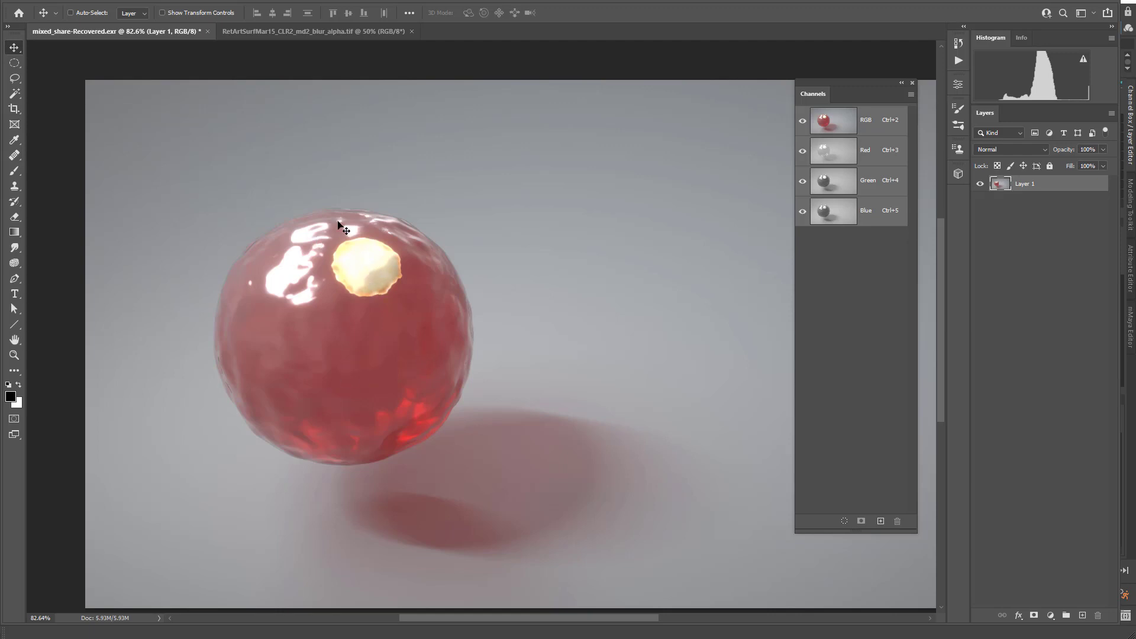
Switch to Maya and undock the Hypershade into a larger floating window over the viewports
{"action": "key", "text": "alt+Tab"}
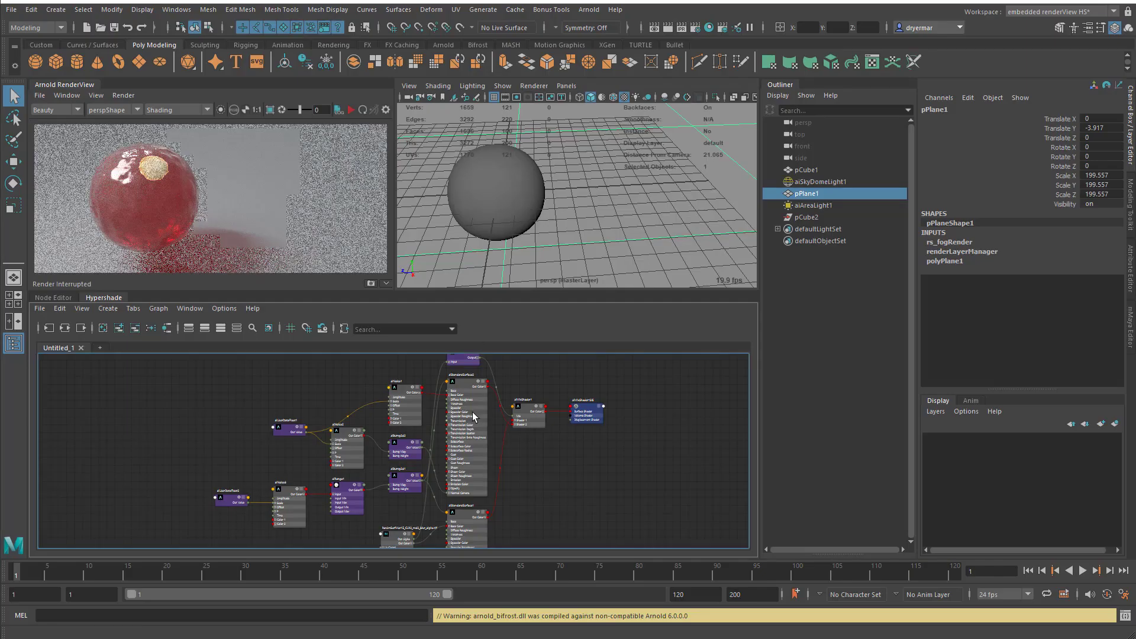
{"action": "middle_click_drag", "start_coordinate": [563, 456], "coordinate": [459, 455], "text": "alt"}
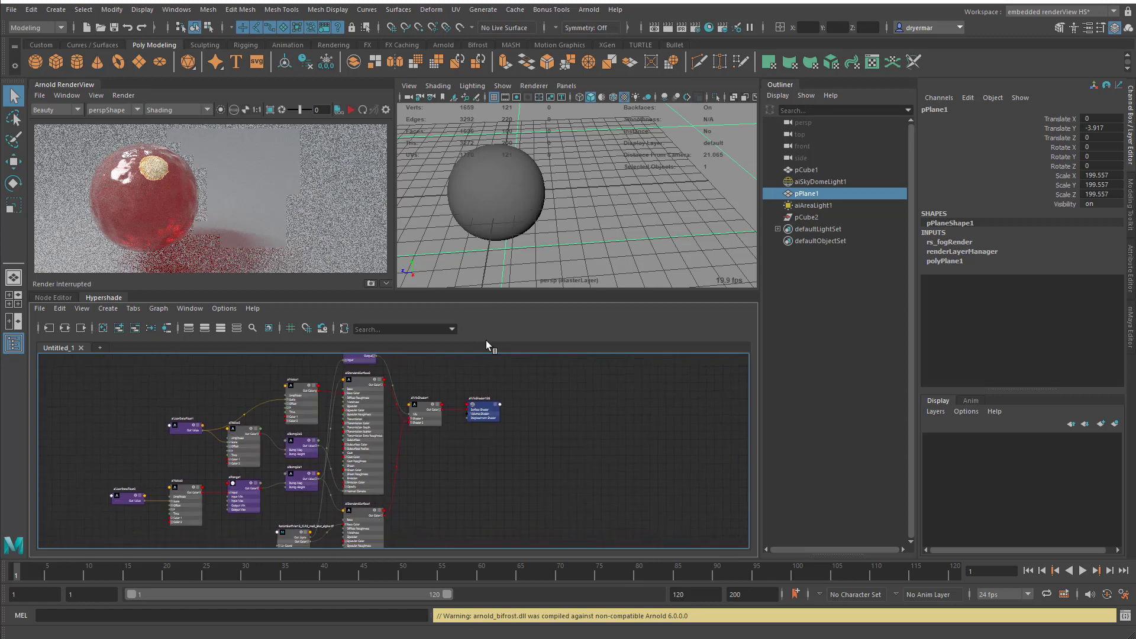
{"action": "left_click_drag", "start_coordinate": [467, 286], "coordinate": [468, 257]}
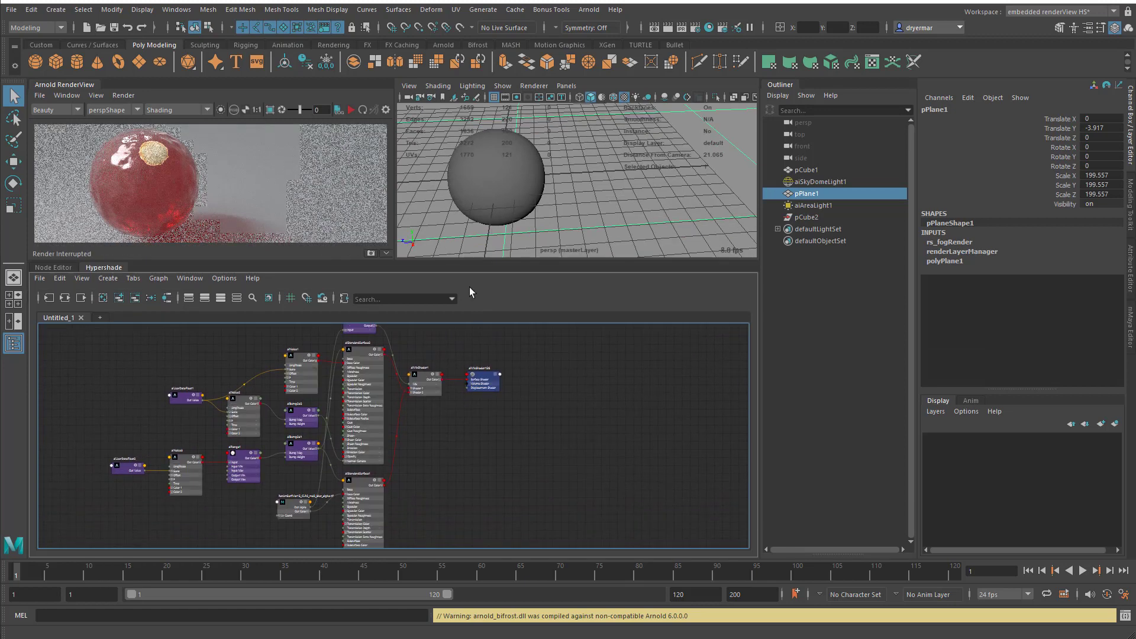
{"action": "left_click_drag", "start_coordinate": [94, 270], "coordinate": [62, 99]}
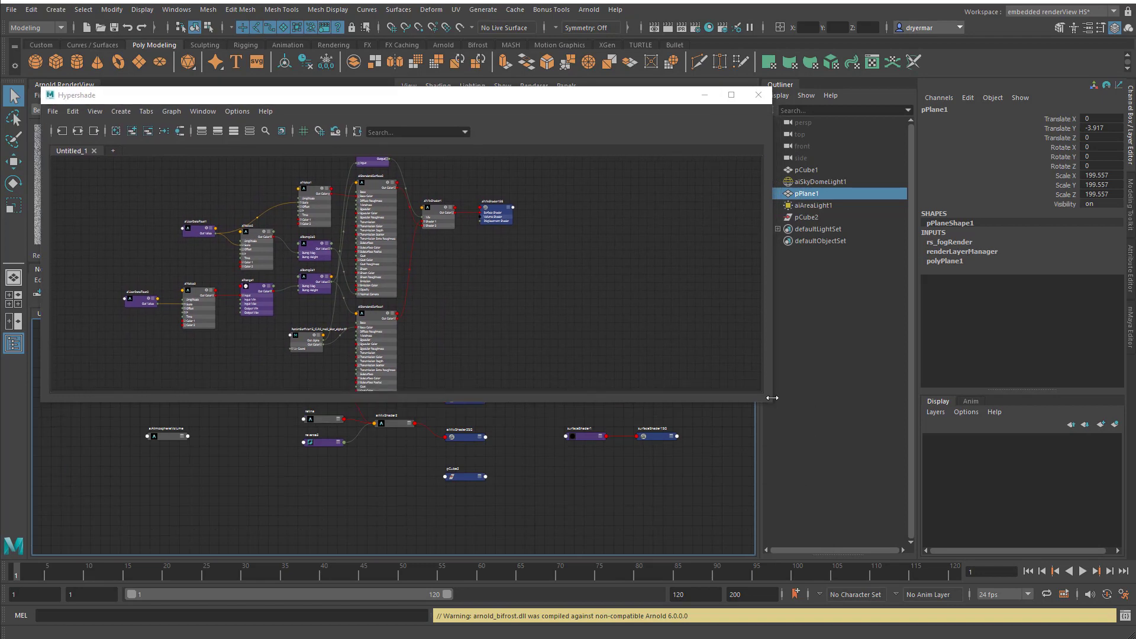
{"action": "left_click_drag", "start_coordinate": [772, 401], "coordinate": [983, 585]}
Examine the aiMixShader1 node's mix and shader inputs and its connection to aiMixShader1SG
{"action": "right_click_drag", "start_coordinate": [367, 379], "coordinate": [499, 379], "text": "alt"}
{"action": "middle_click_drag", "start_coordinate": [501, 356], "coordinate": [517, 439], "text": "alt"}
{"action": "middle_click_drag", "start_coordinate": [529, 372], "coordinate": [493, 430], "text": "alt"}
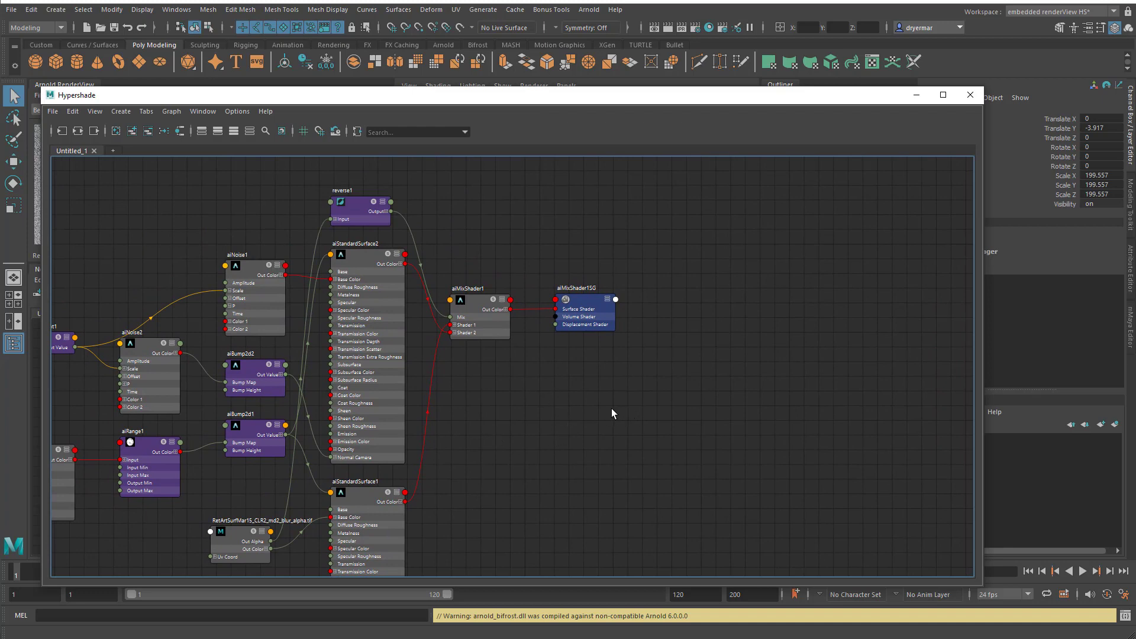
{"action": "right_click_drag", "start_coordinate": [474, 396], "coordinate": [734, 408], "text": "alt"}
{"action": "middle_click_drag", "start_coordinate": [658, 426], "coordinate": [647, 495], "text": "alt"}
{"action": "middle_click_drag", "start_coordinate": [679, 376], "coordinate": [680, 502], "text": "alt"}
{"action": "right_click_drag", "start_coordinate": [680, 502], "coordinate": [630, 486], "text": "alt"}
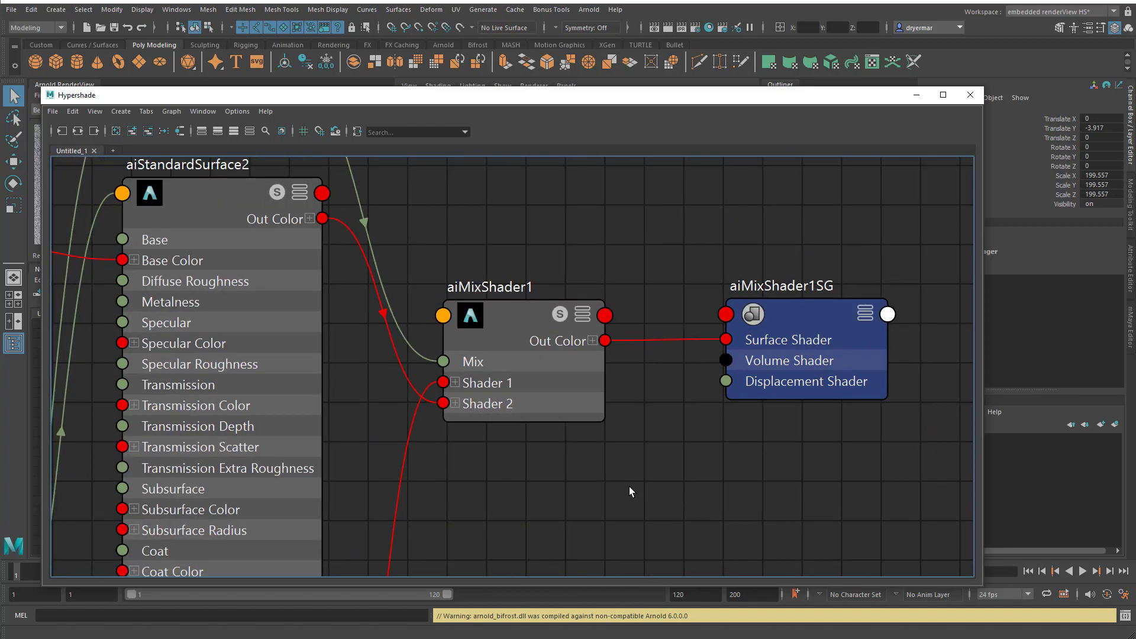
{"action": "mouse_move", "coordinate": [573, 357]}
{"action": "left_mouse_down"}
{"action": "mouse_move", "coordinate": [576, 371]}
{"action": "mouse_move", "coordinate": [575, 346]}
{"action": "left_mouse_up"}
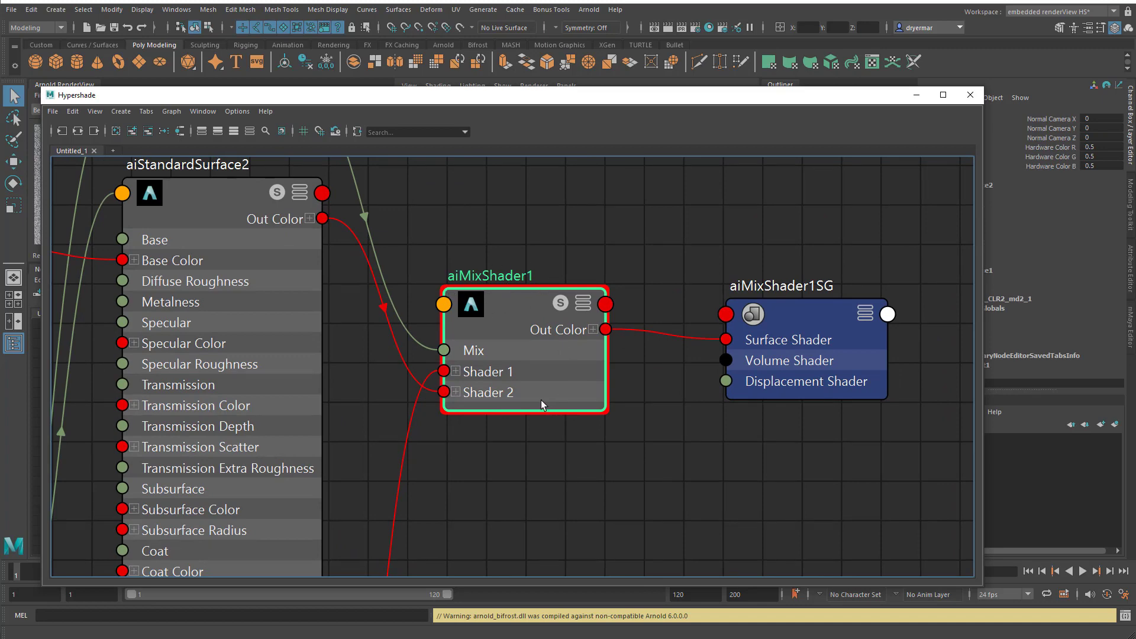
Create an aiComposite node in the Hypershade graph and place it below the aiMixShader1SG node
{"action": "right_click_drag", "start_coordinate": [715, 462], "coordinate": [604, 442], "text": "alt"}
{"action": "middle_click_drag", "start_coordinate": [603, 442], "coordinate": [436, 314], "text": "alt"}
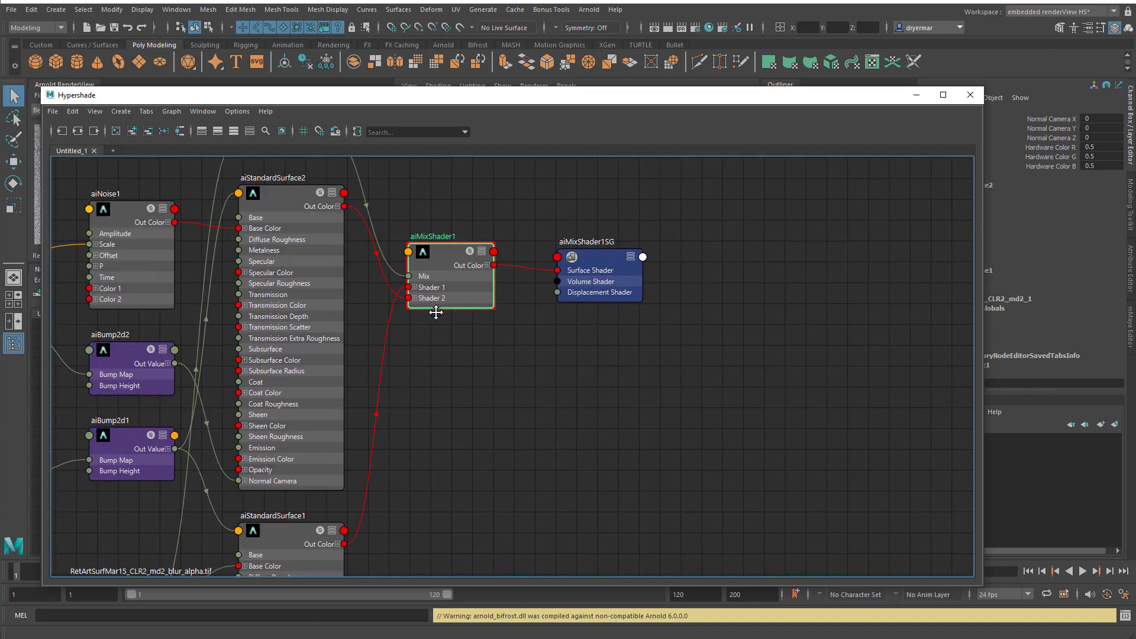
{"action": "right_click_drag", "start_coordinate": [616, 407], "coordinate": [594, 403], "text": "alt"}
{"action": "middle_click_drag", "start_coordinate": [594, 403], "coordinate": [560, 367], "text": "alt"}
{"action": "left_click", "coordinate": [594, 369]}
{"action": "key", "text": "Tab"}
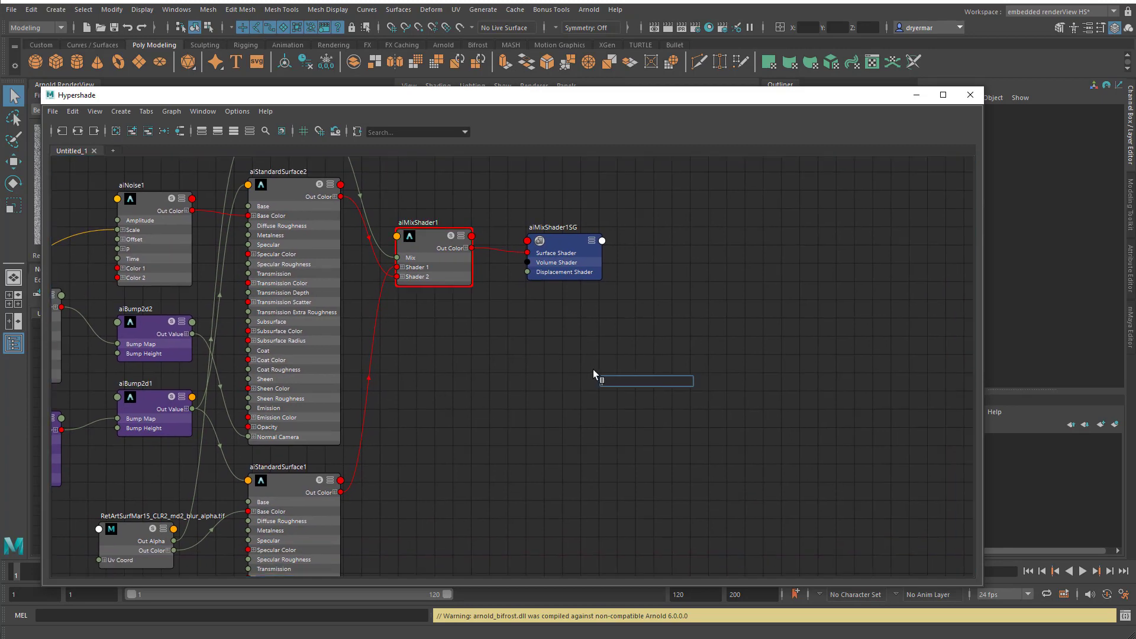
{"action": "type", "text": "icomp"}
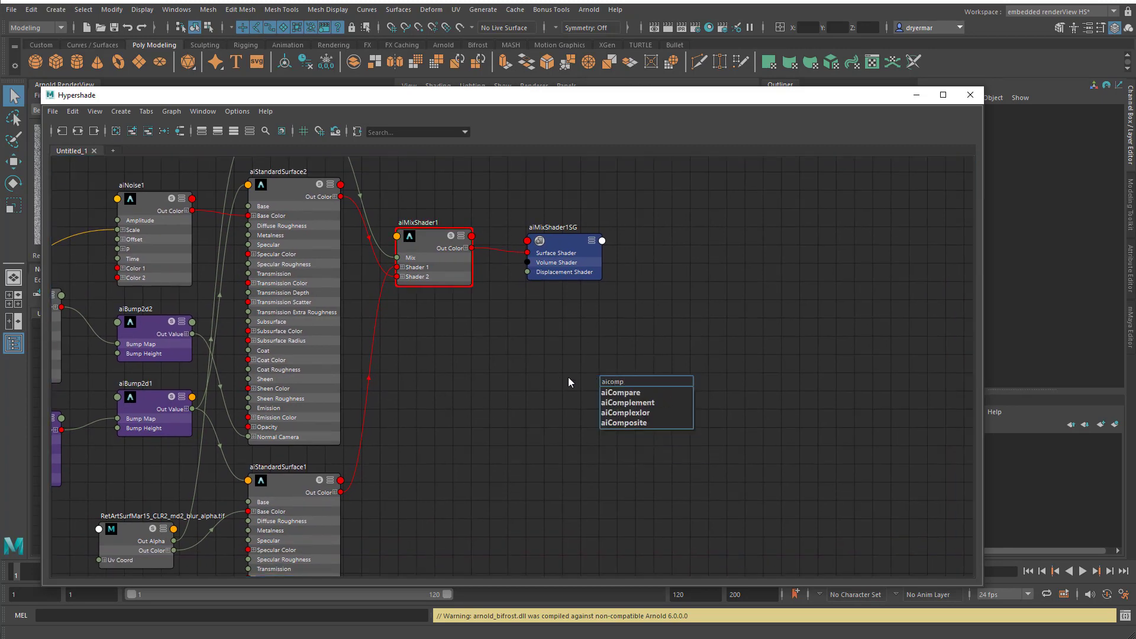
{"action": "left_click", "coordinate": [622, 420]}
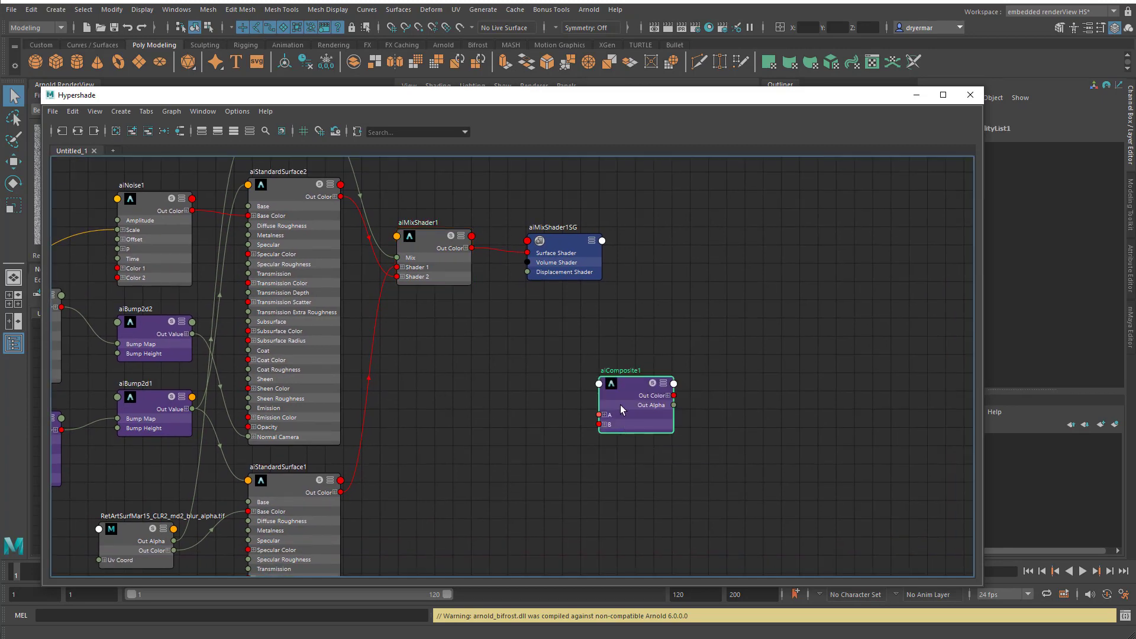
{"action": "left_click_drag", "start_coordinate": [620, 405], "coordinate": [570, 375]}
Reposition and narrow the Hypershade window, and show aiComposite1 in the Attribute Editor beside it
{"action": "left_click_drag", "start_coordinate": [819, 101], "coordinate": [776, 91]}
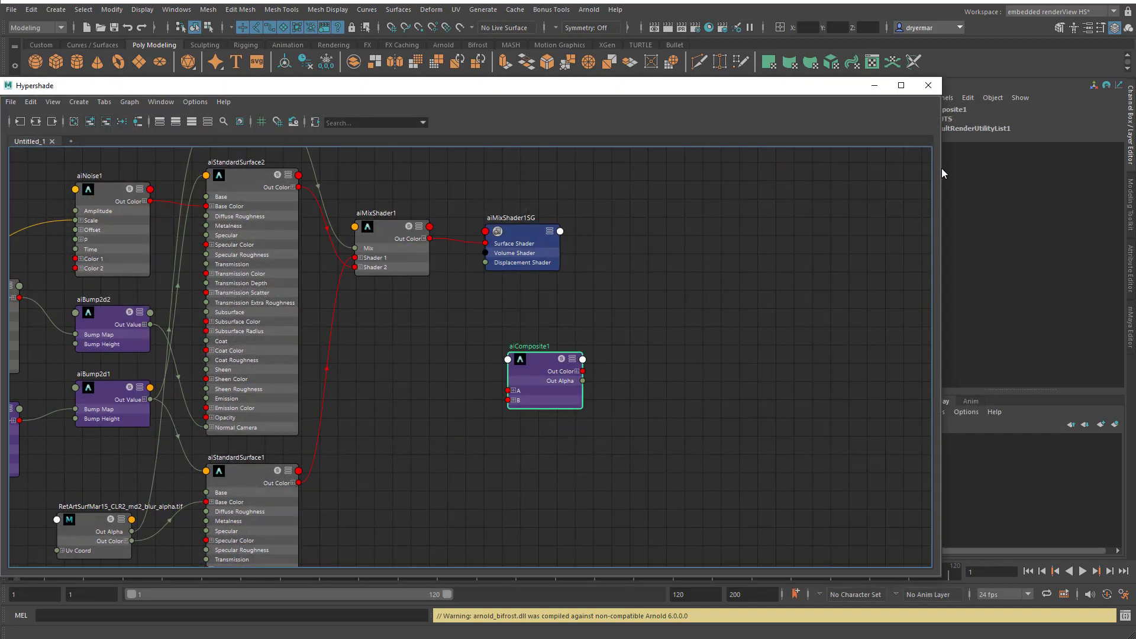
{"action": "left_click_drag", "start_coordinate": [942, 168], "coordinate": [833, 169]}
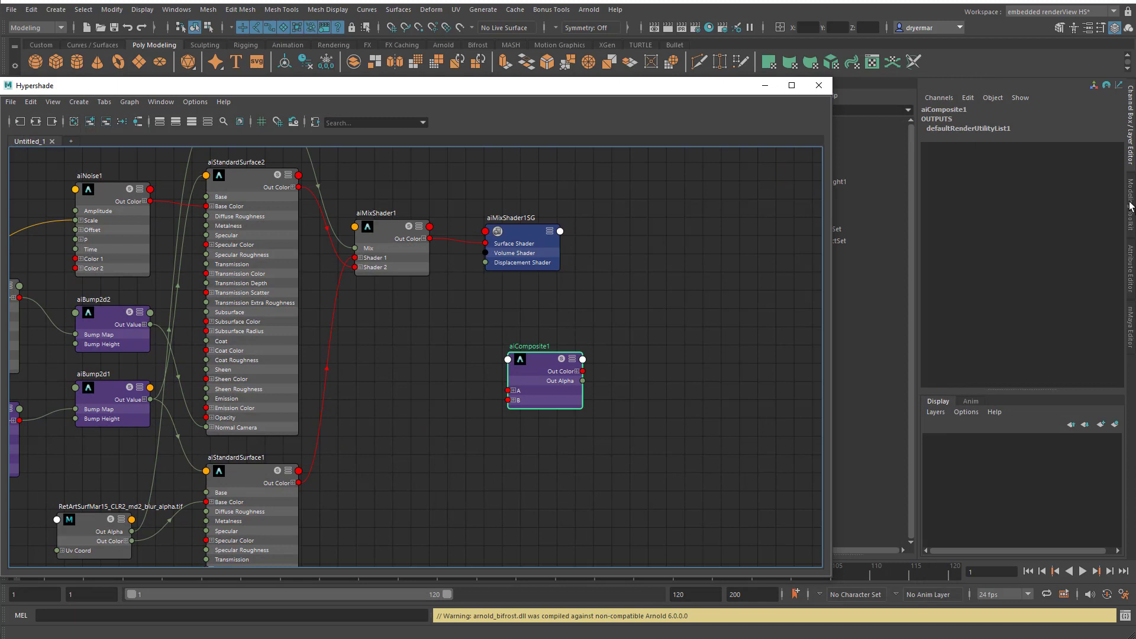
{"action": "left_click", "coordinate": [1131, 262]}
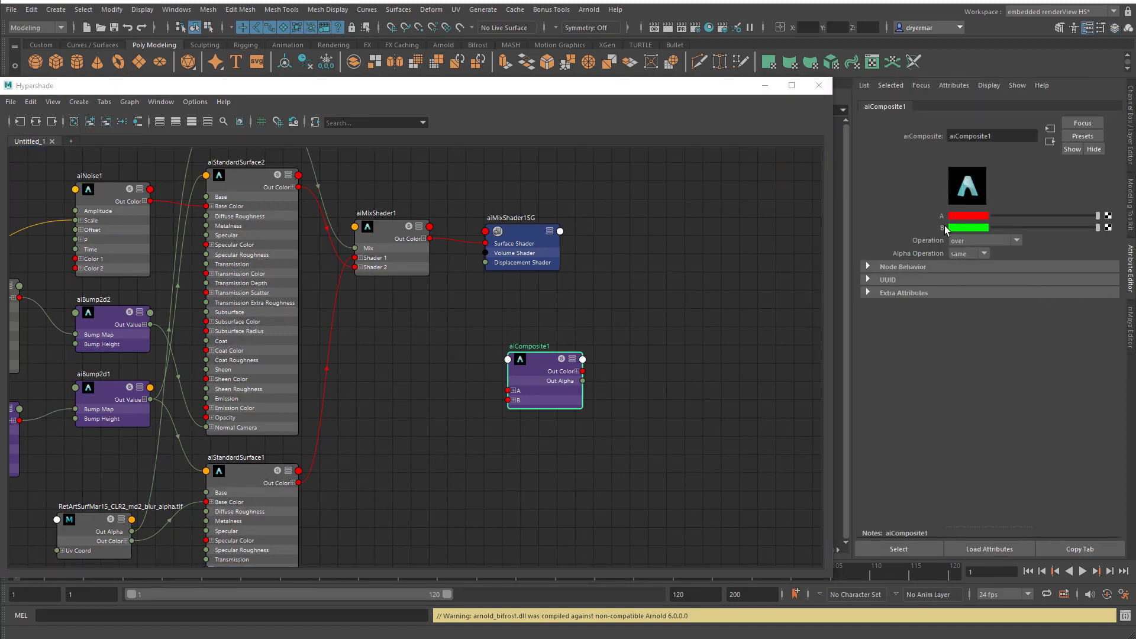
Review the operation options of aiComposite1 and the attributes of aiMixShader1
{"action": "left_click", "coordinate": [976, 240]}
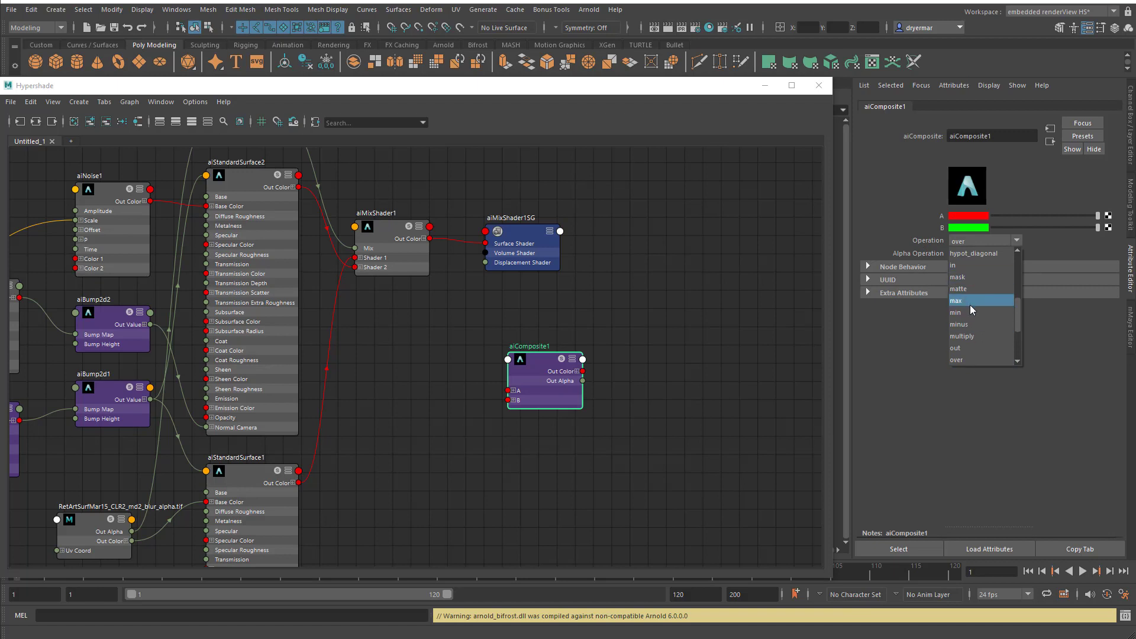
{"action": "left_click", "coordinate": [885, 203]}
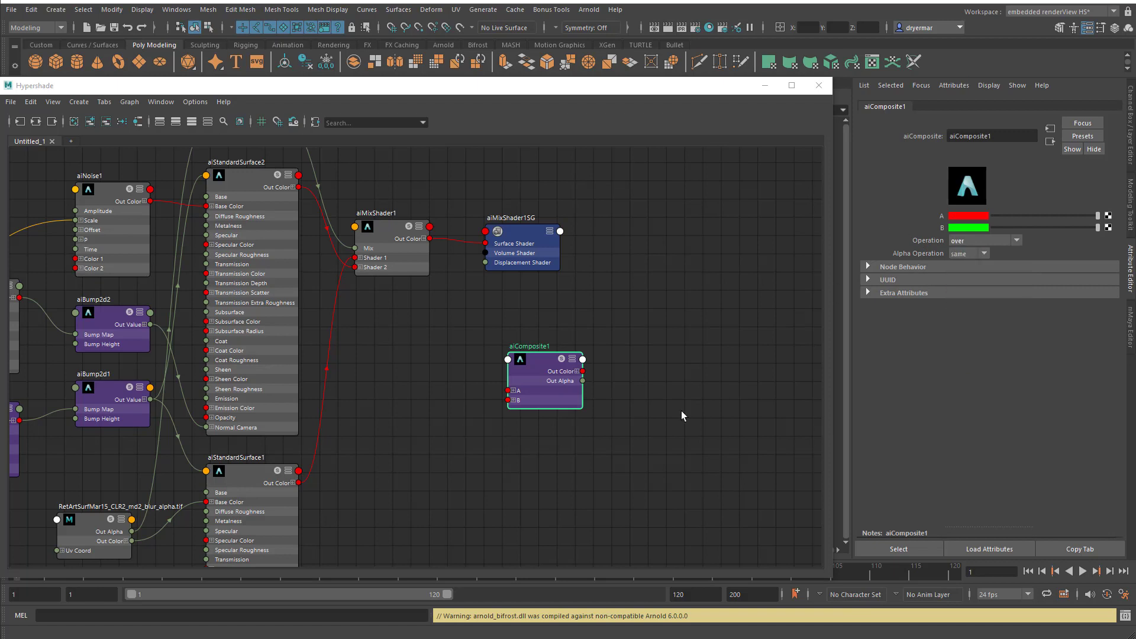
{"action": "left_click", "coordinate": [383, 235]}
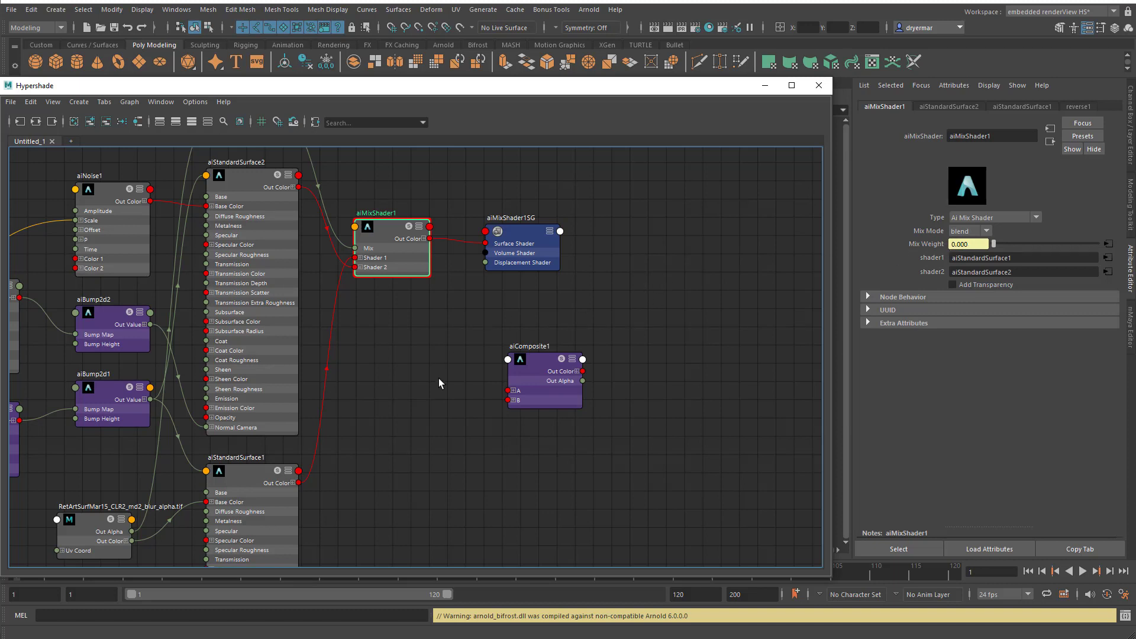
Raise aiMixShader1 slightly and move aiStandardSurface2 and aiStandardSurface1 to the far left of the node graph
{"action": "middle_click_drag", "start_coordinate": [382, 364], "coordinate": [598, 366], "text": "alt"}
{"action": "scroll", "coordinate": [609, 355], "scroll_direction": "down", "scroll_amount": 3}
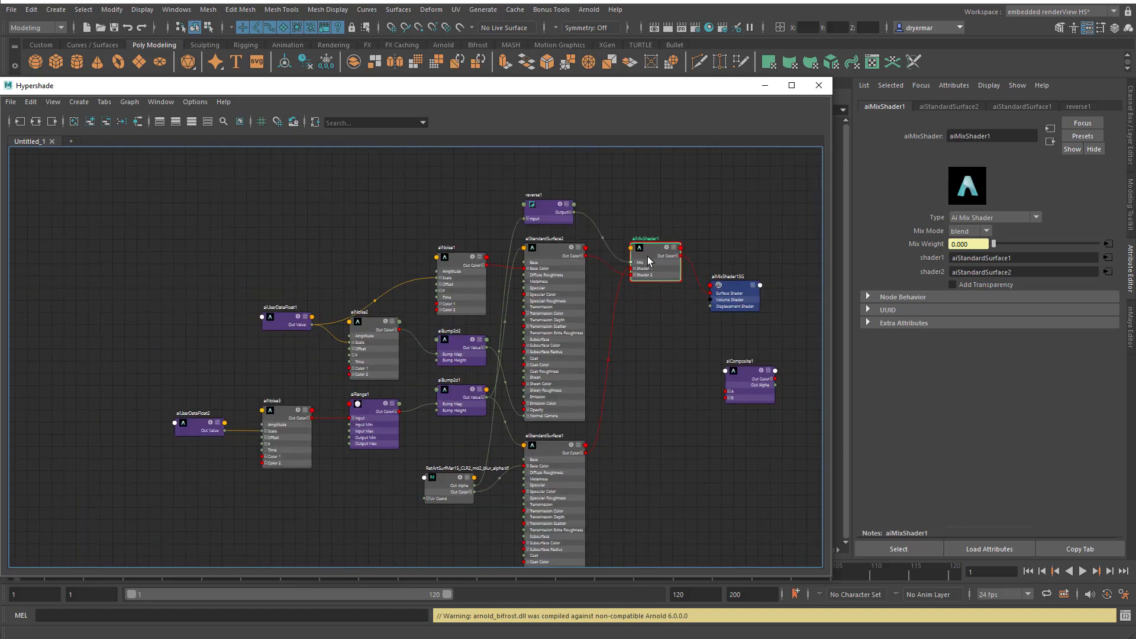
{"action": "left_click_drag", "start_coordinate": [649, 260], "coordinate": [652, 238]}
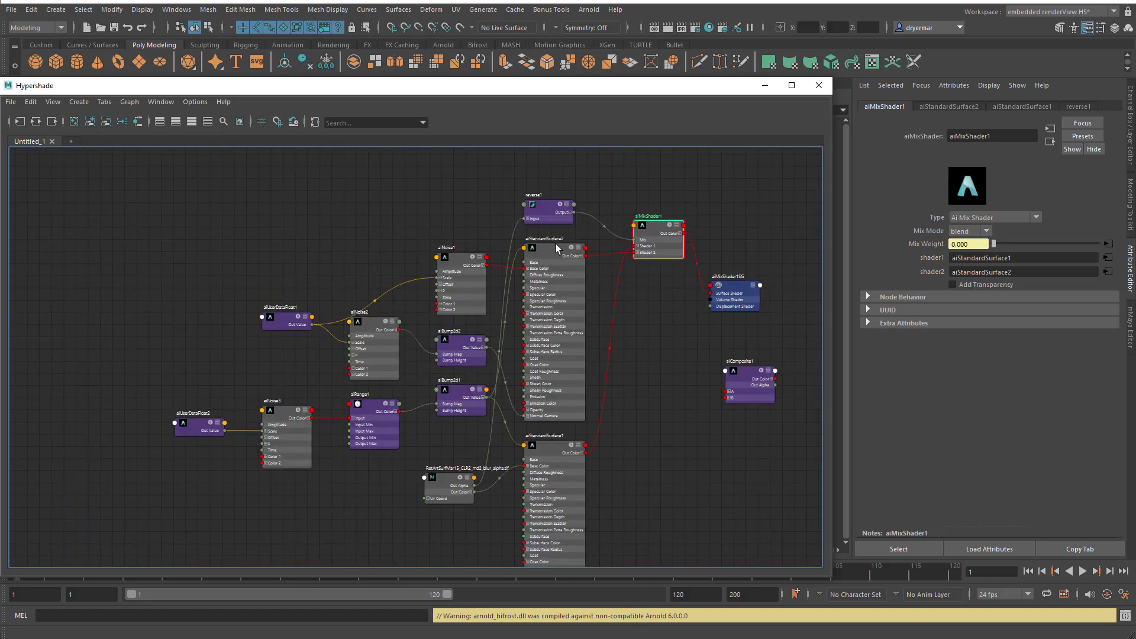
{"action": "left_click_drag", "start_coordinate": [556, 248], "coordinate": [184, 187]}
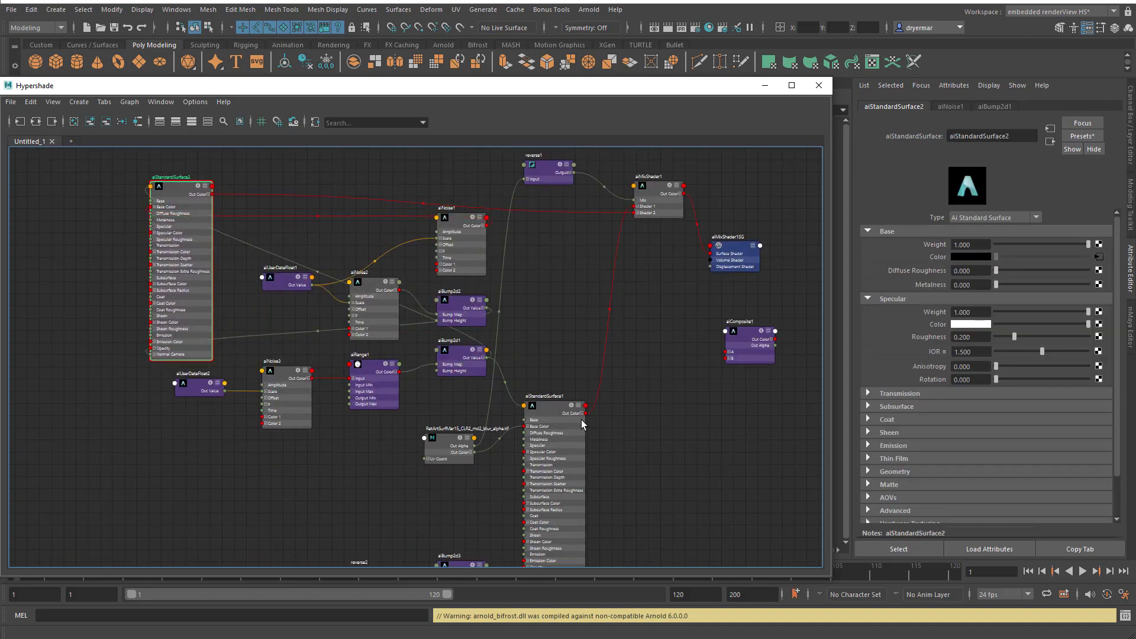
{"action": "left_click_drag", "start_coordinate": [553, 407], "coordinate": [106, 374]}
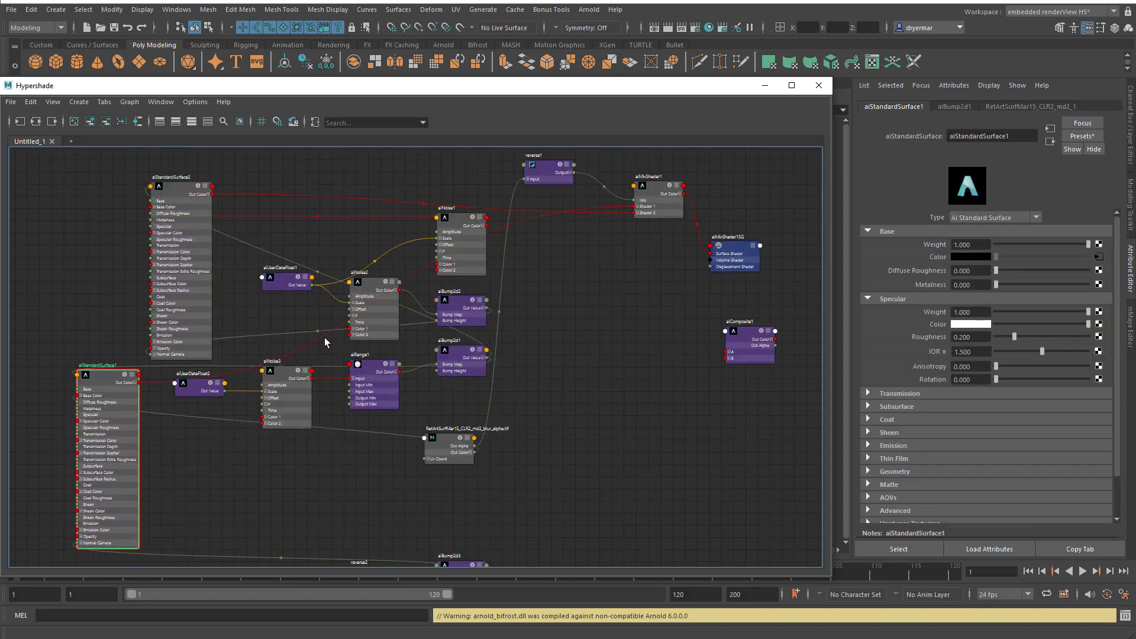
Inspect the RetArtSurfMar15_CLR2_md2_blur_alpha.tif file texture node and its outputs
{"action": "scroll", "coordinate": [332, 361], "scroll_direction": "up", "scroll_amount": 1}
{"action": "scroll", "coordinate": [337, 377], "scroll_direction": "up", "scroll_amount": 2}
{"action": "scroll", "coordinate": [555, 392], "scroll_direction": "down", "scroll_amount": 3}
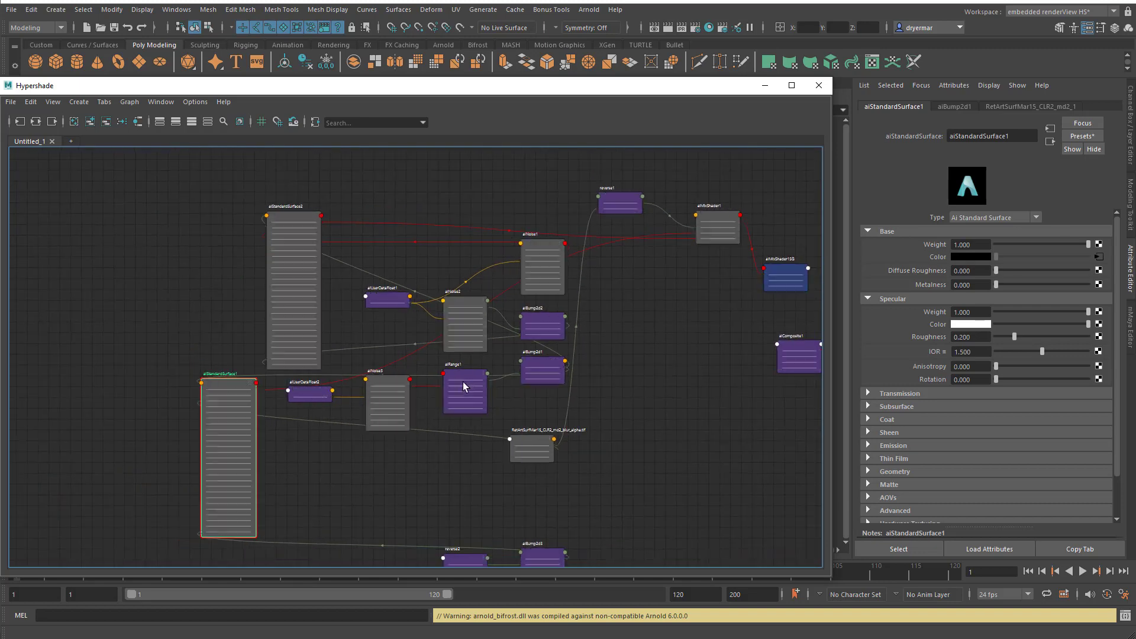
{"action": "left_click", "coordinate": [524, 456]}
{"action": "scroll", "coordinate": [533, 458], "scroll_direction": "up", "scroll_amount": 4}
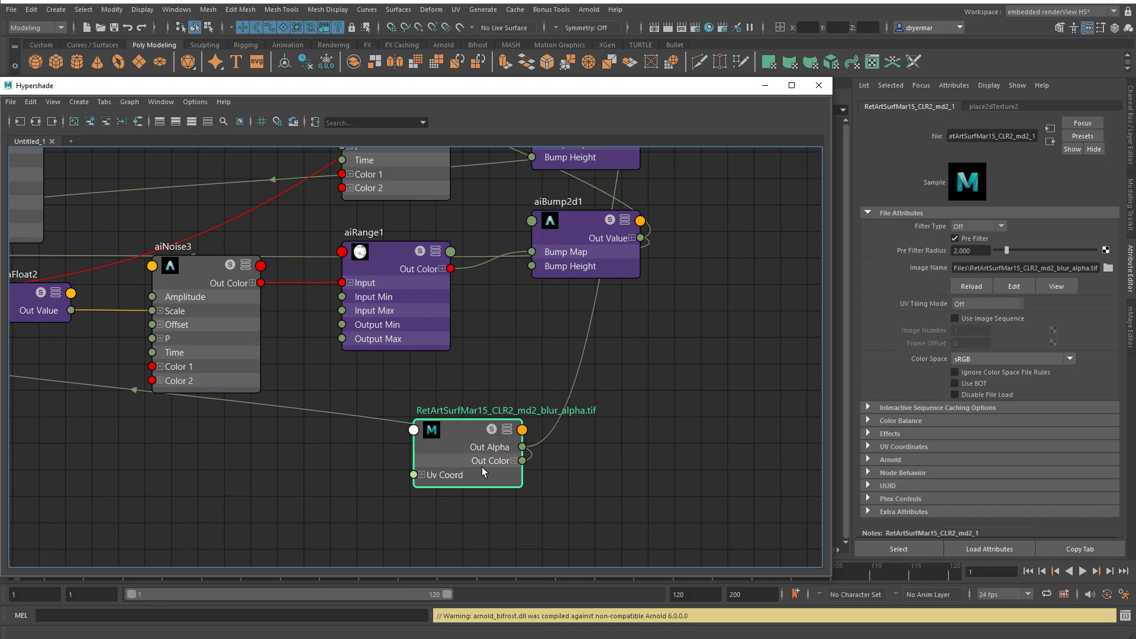
Switch to Photoshop and compare the alpha channel of RetArtSurfMar15_CLR2_md2_blur_alpha.tif with its RGB composite
{"action": "key", "text": "alt+Tab"}
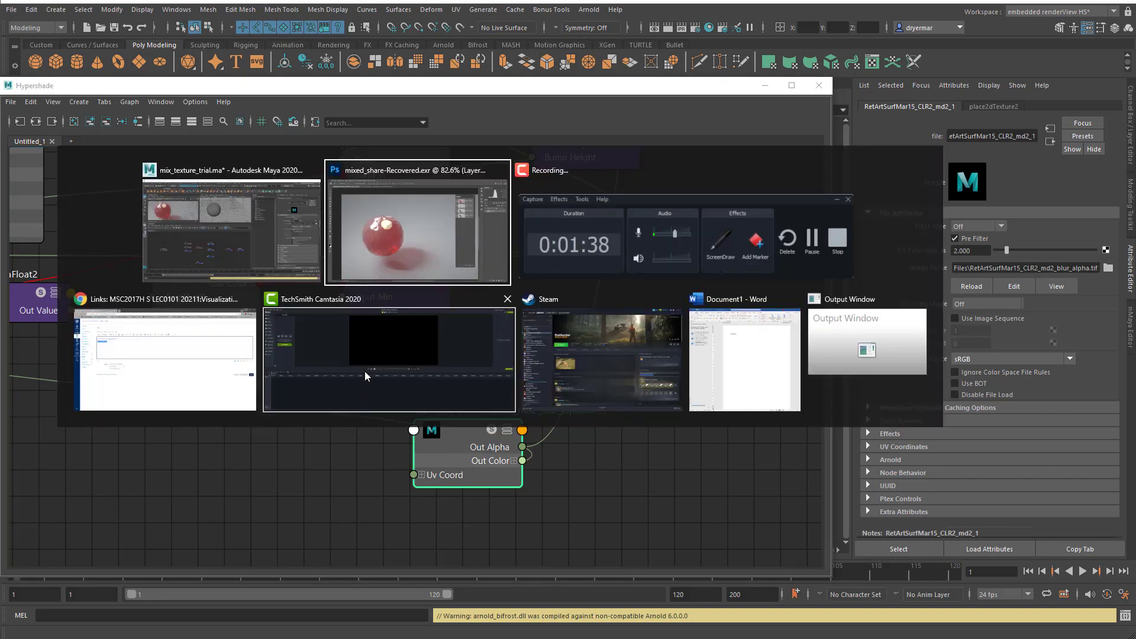
{"action": "left_click", "coordinate": [206, 231]}
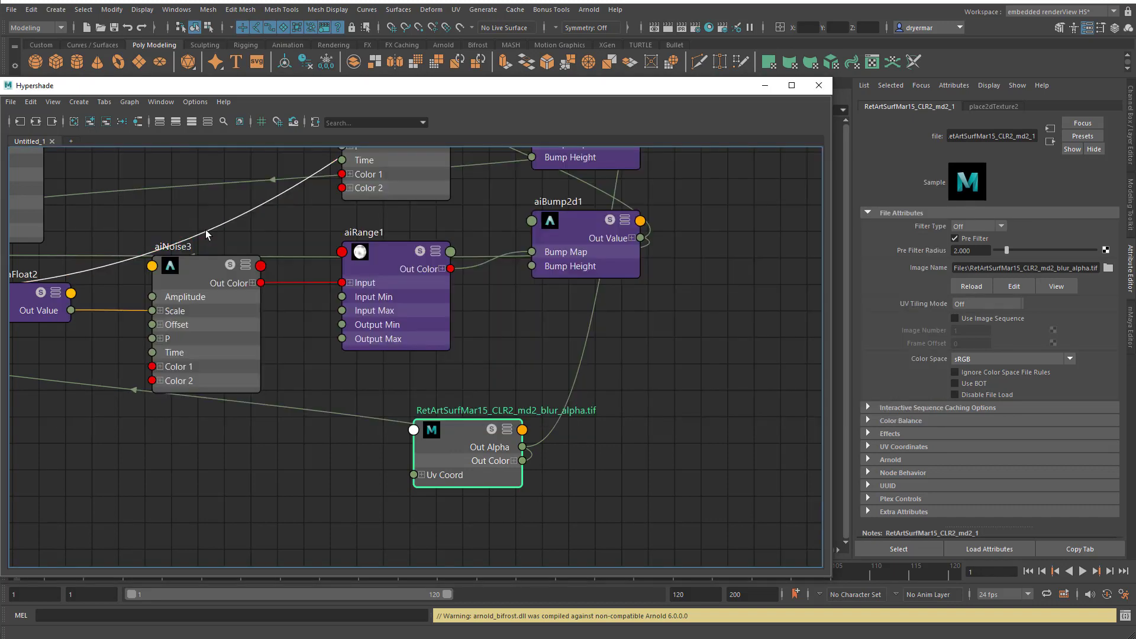
{"action": "key", "text": "alt+Tab"}
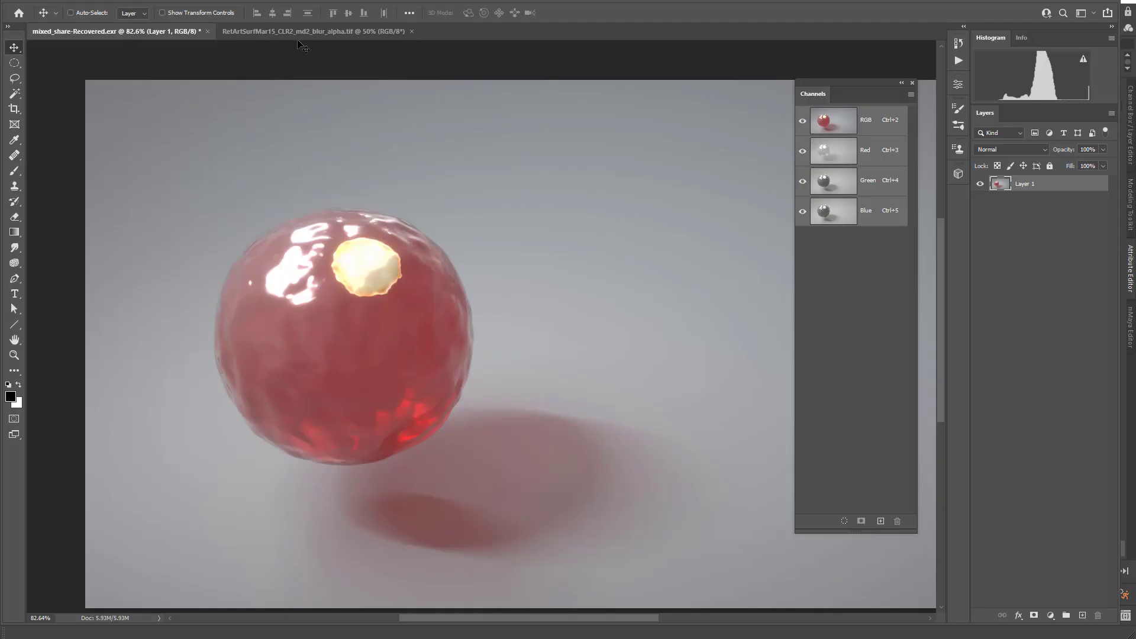
{"action": "left_click", "coordinate": [302, 32]}
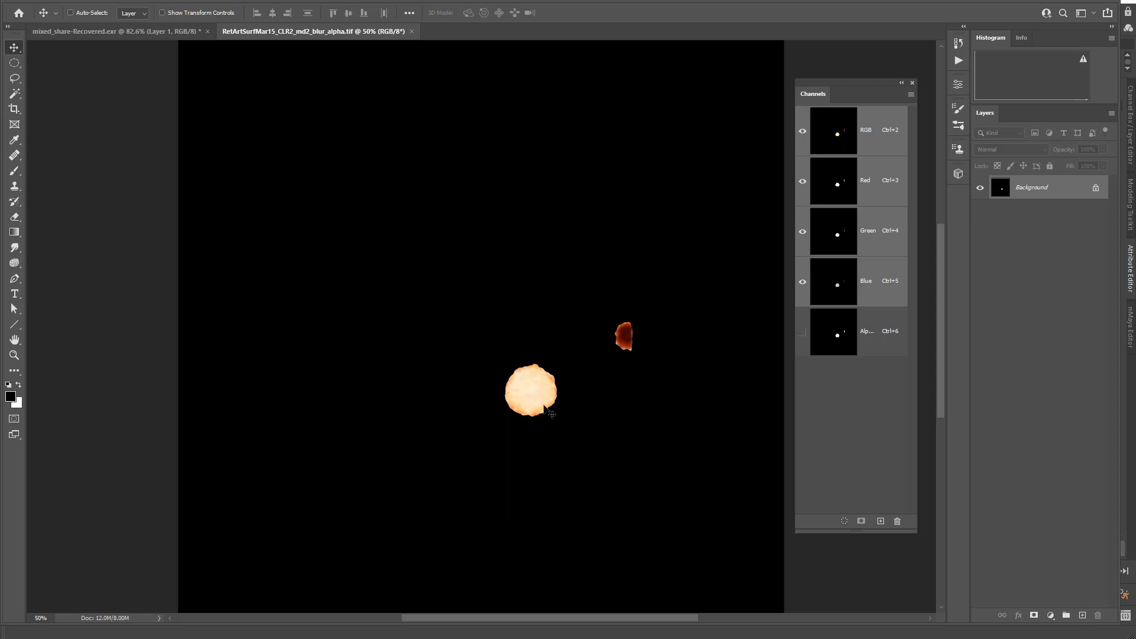
{"action": "left_click", "coordinate": [820, 348]}
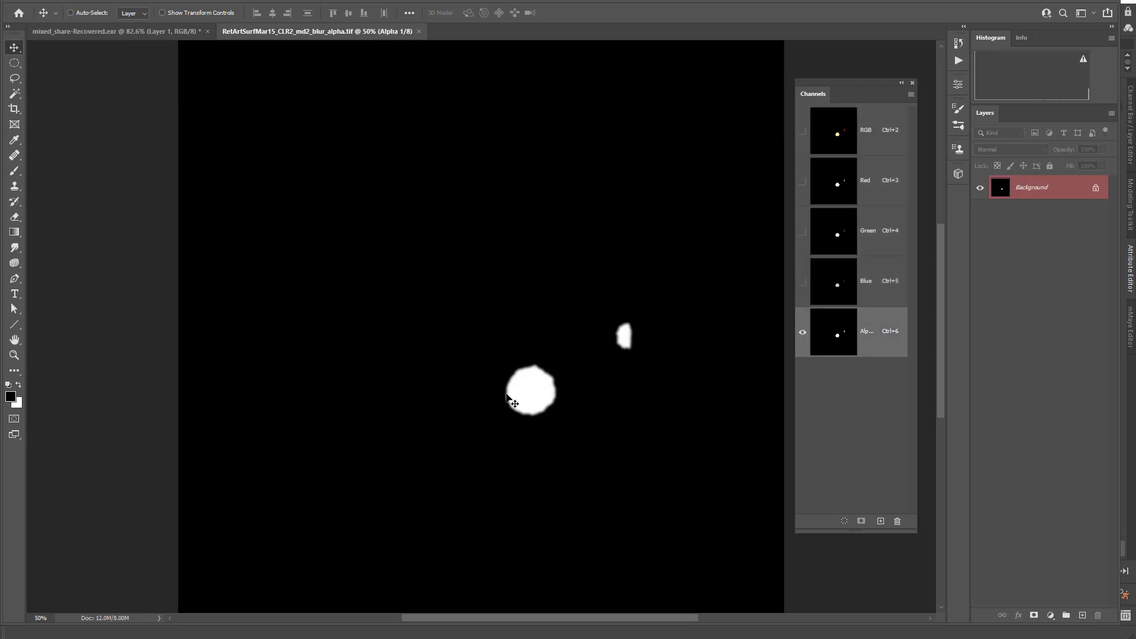
{"action": "left_click", "coordinate": [866, 135]}
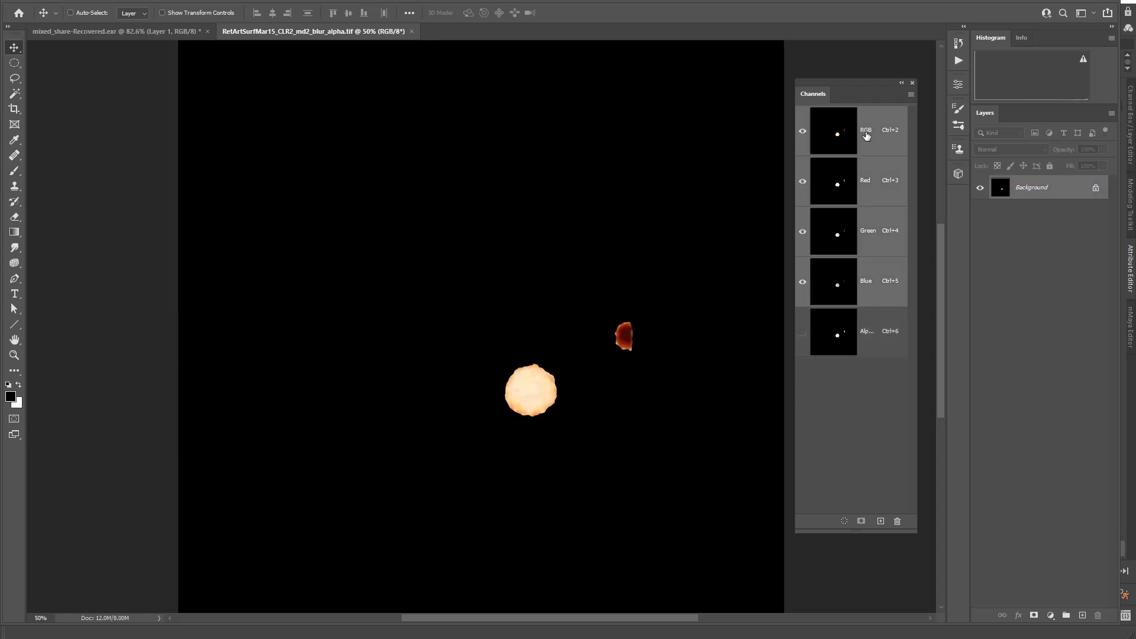
Switch back to Maya and move the Hypershade window to the right so the Arnold render view's edge shows
{"action": "key", "text": "alt+Tab"}
{"action": "key", "text": "Tab"}
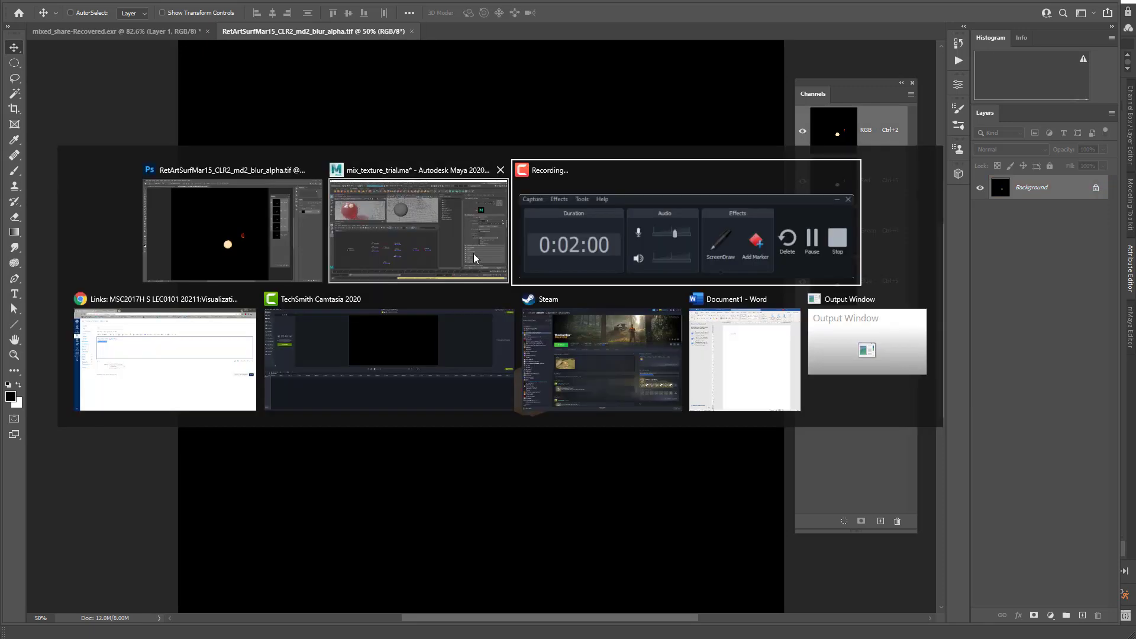
{"action": "left_click", "coordinate": [390, 247]}
{"action": "right_click_drag", "start_coordinate": [638, 415], "coordinate": [464, 364], "text": "alt"}
{"action": "middle_click_drag", "start_coordinate": [464, 364], "coordinate": [372, 367], "text": "alt"}
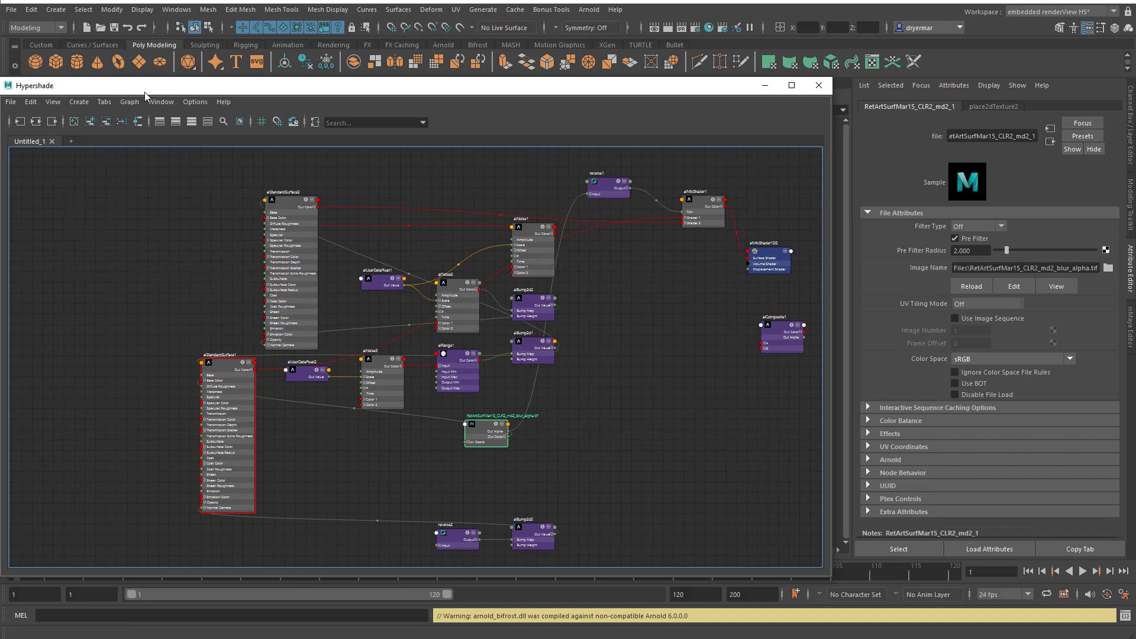
{"action": "left_click_drag", "start_coordinate": [146, 95], "coordinate": [220, 92]}
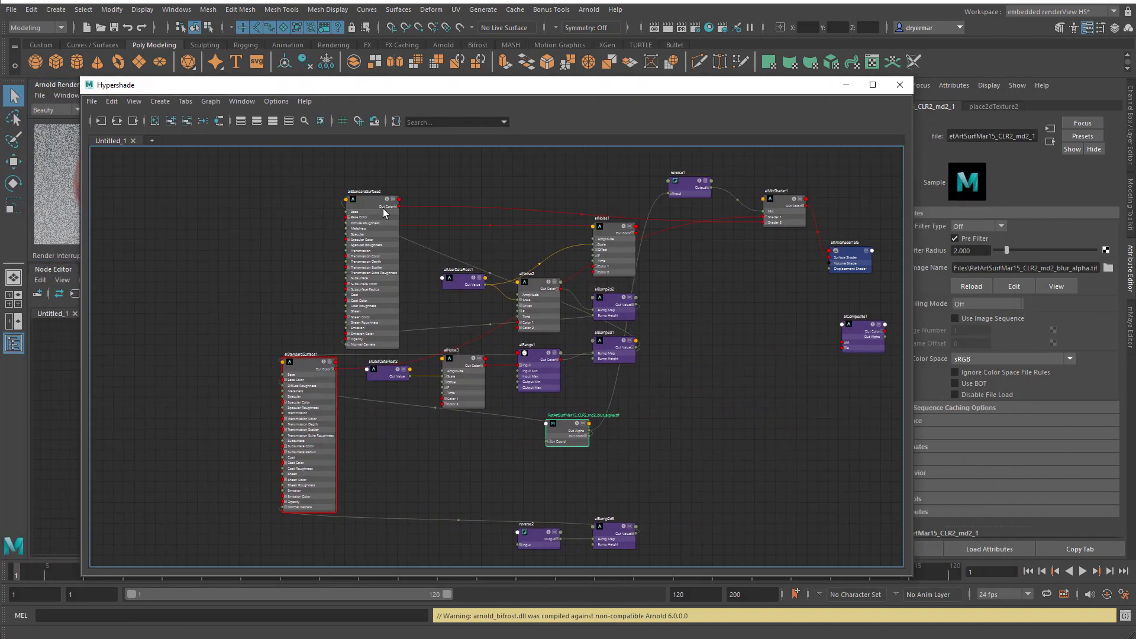
Create a new aiMixShader node in the empty area of the graph beyond aiComposite1 and aiMixShader1SG
{"action": "middle_click_drag", "start_coordinate": [650, 346], "coordinate": [290, 371], "text": "alt"}
{"action": "middle_click_drag", "start_coordinate": [458, 387], "coordinate": [310, 441], "text": "alt"}
{"action": "left_click", "coordinate": [651, 271]}
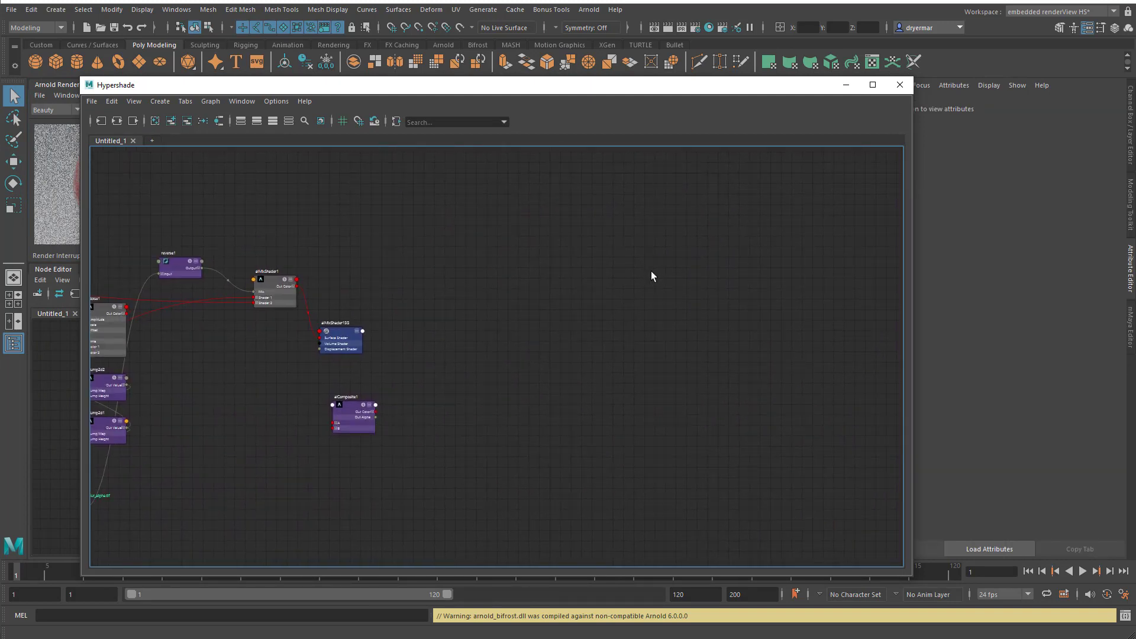
{"action": "key", "text": "Tab"}
{"action": "type", "text": "aimi"}
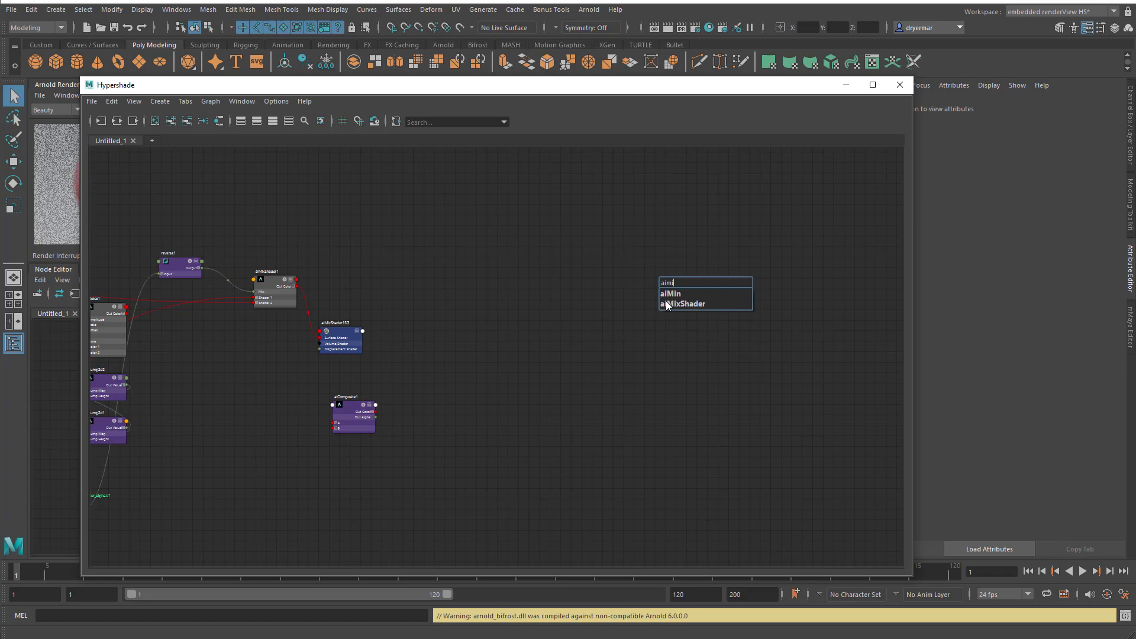
{"action": "left_click", "coordinate": [680, 303]}
{"action": "left_click_drag", "start_coordinate": [667, 300], "coordinate": [643, 336]}
{"action": "scroll", "coordinate": [685, 326], "scroll_direction": "up", "scroll_amount": 3}
{"action": "middle_click_drag", "start_coordinate": [684, 321], "coordinate": [648, 342], "text": "alt"}
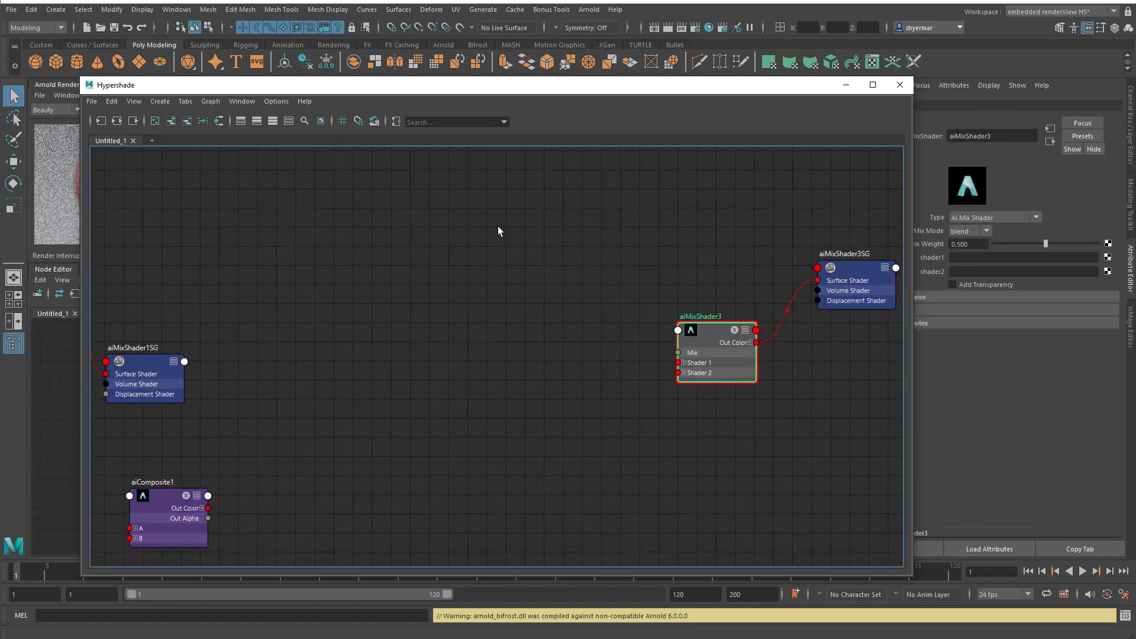
Create an aiStandardSurface node and place it to the left of aiMixShader3
{"action": "left_click", "coordinate": [498, 226]}
{"action": "key", "text": "Tab"}
{"action": "type", "text": "aist"}
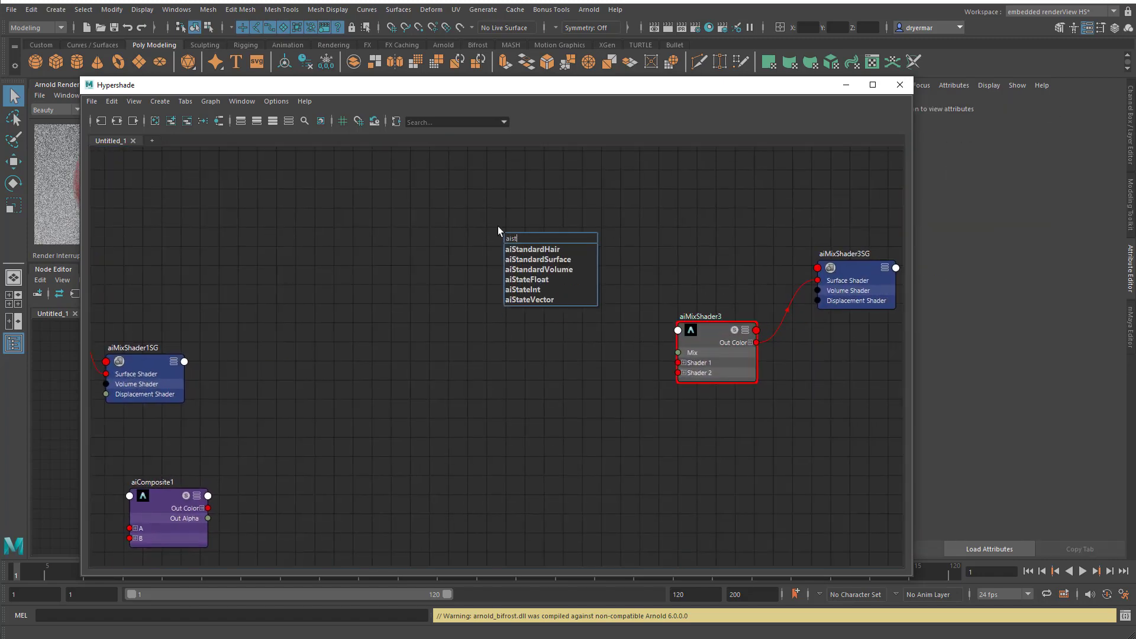
{"action": "left_click", "coordinate": [527, 258]}
{"action": "left_click_drag", "start_coordinate": [528, 257], "coordinate": [501, 244]}
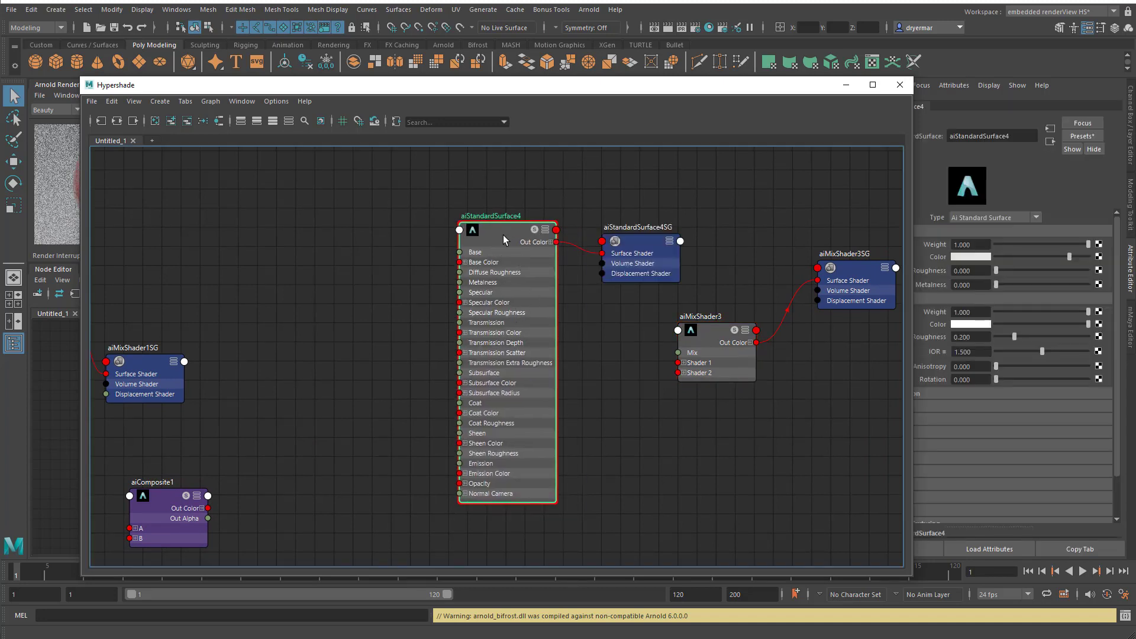
Duplicate aiStandardSurface4, then graph only the two surface shaders and aiMixShader3 with their connections
{"action": "key", "text": "ctrl+d"}
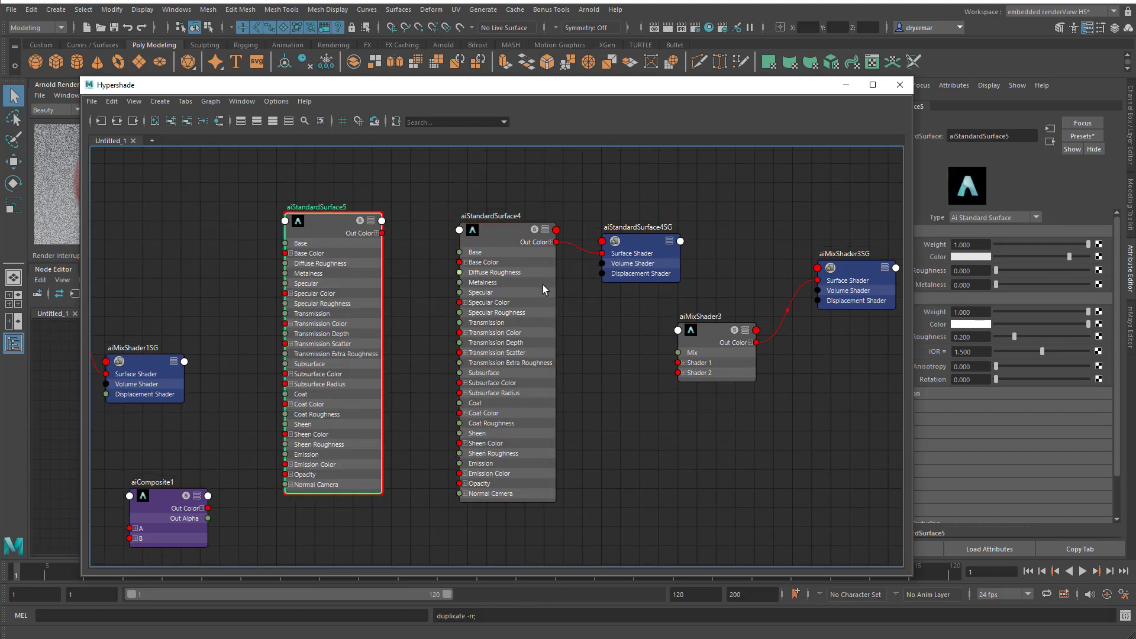
{"action": "left_click", "coordinate": [503, 234], "text": "shift"}
{"action": "left_click", "coordinate": [702, 336], "text": "shift"}
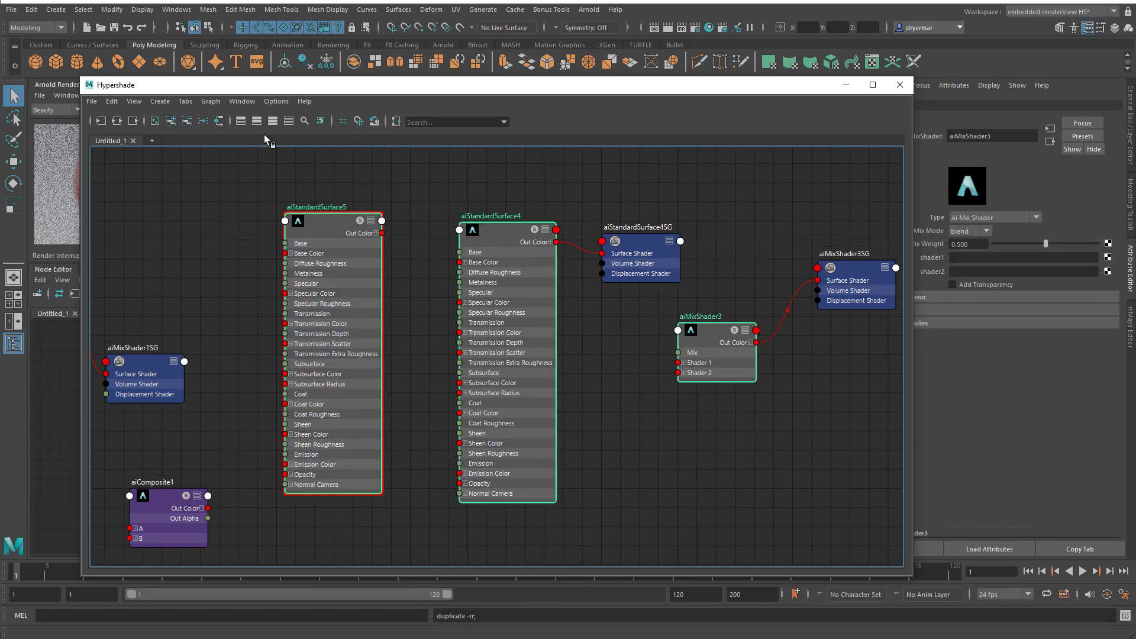
{"action": "left_click", "coordinate": [116, 122]}
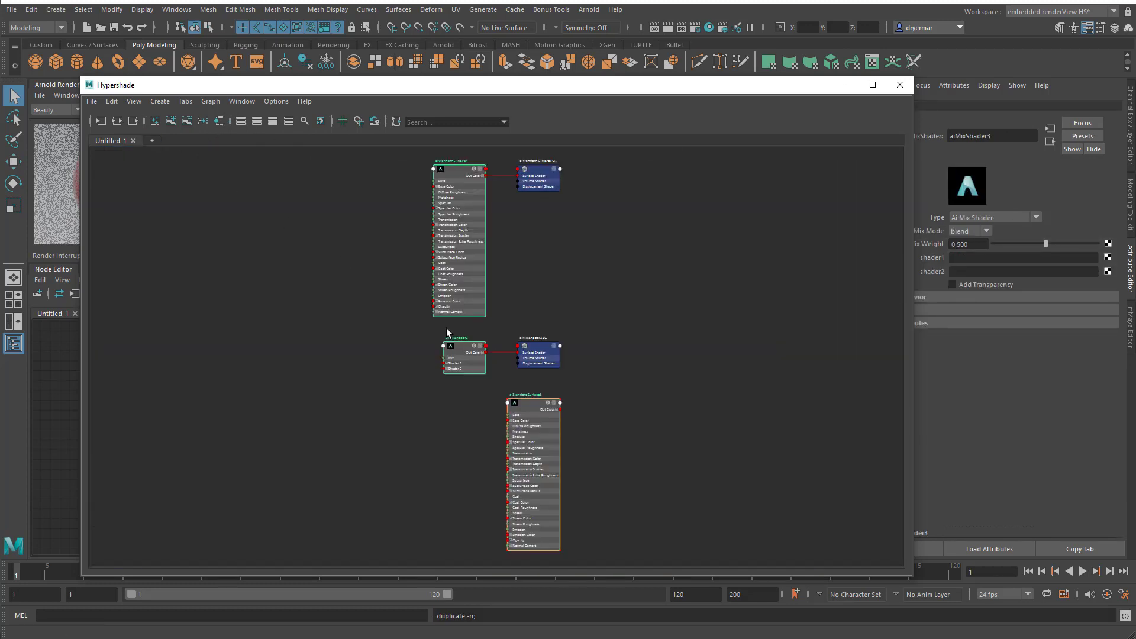
Delete the duplicated surface shader and create a fresh aiStandardSurface node, placing it low on the left of the graph
{"action": "left_click", "coordinate": [490, 388]}
{"action": "left_click", "coordinate": [556, 475]}
{"action": "key", "text": "Delete"}
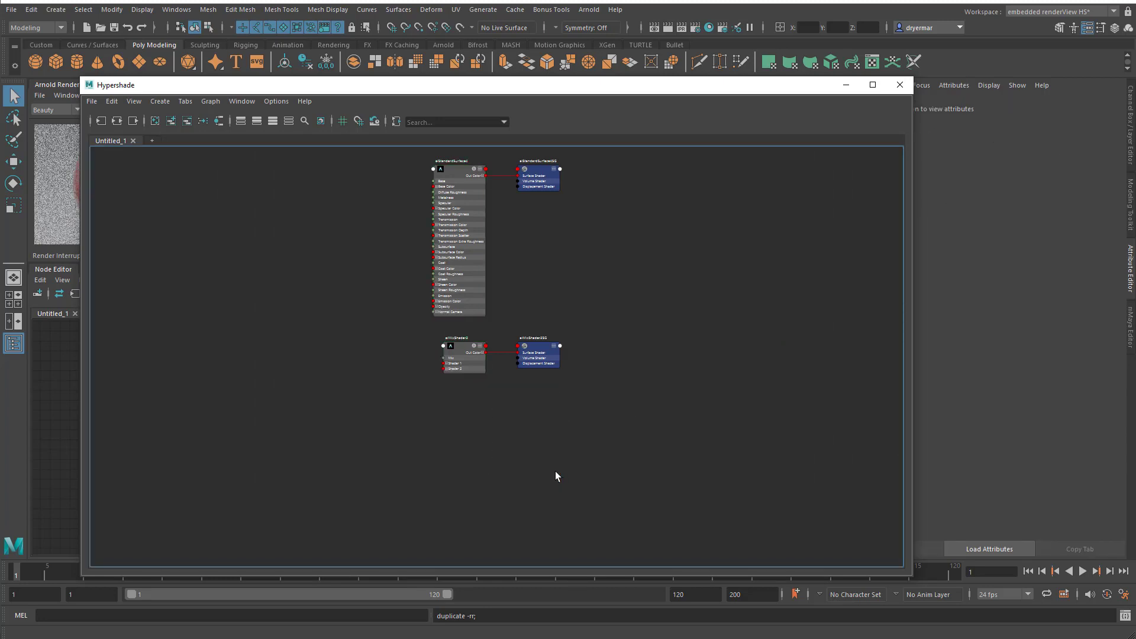
{"action": "key", "text": "Tab"}
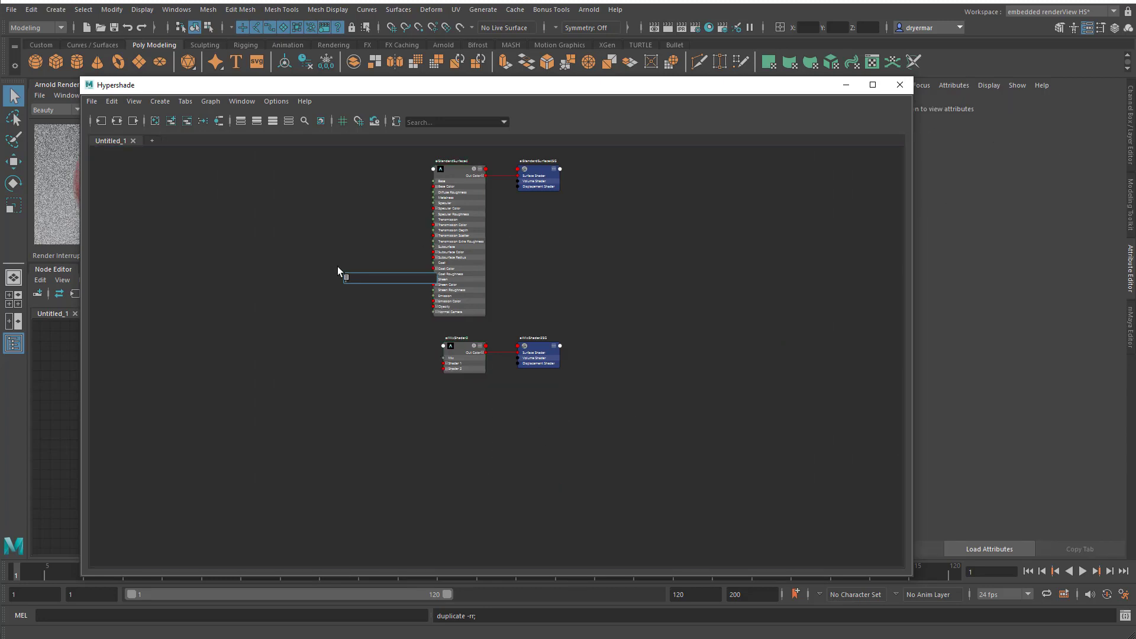
{"action": "type", "text": "aistand"}
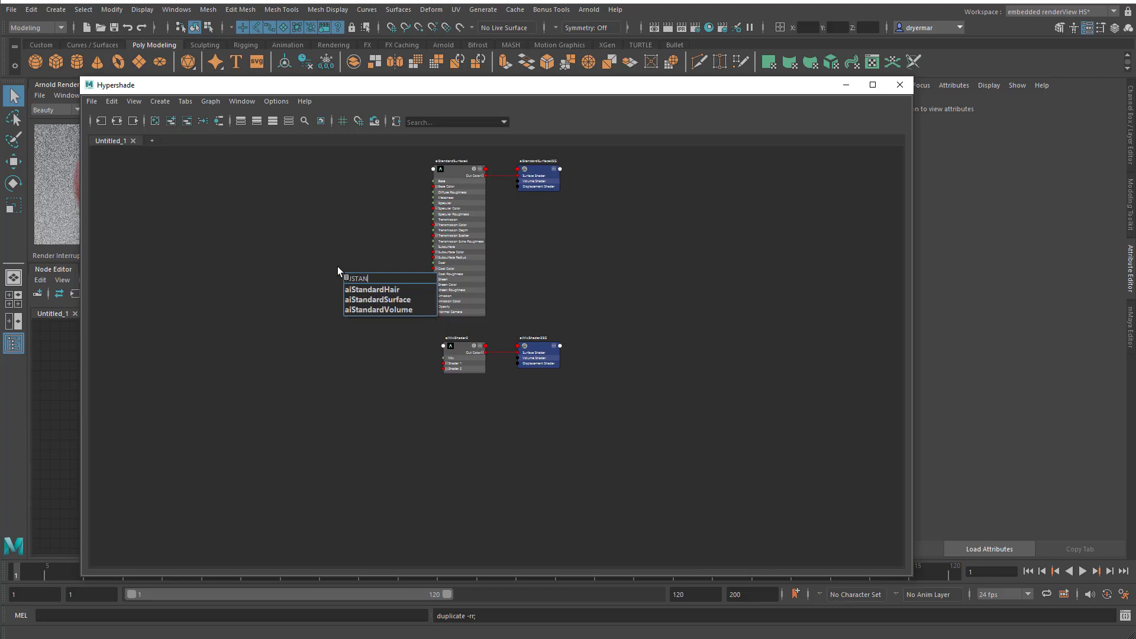
{"action": "left_click", "coordinate": [359, 300]}
{"action": "left_click_drag", "start_coordinate": [373, 296], "coordinate": [335, 393]}
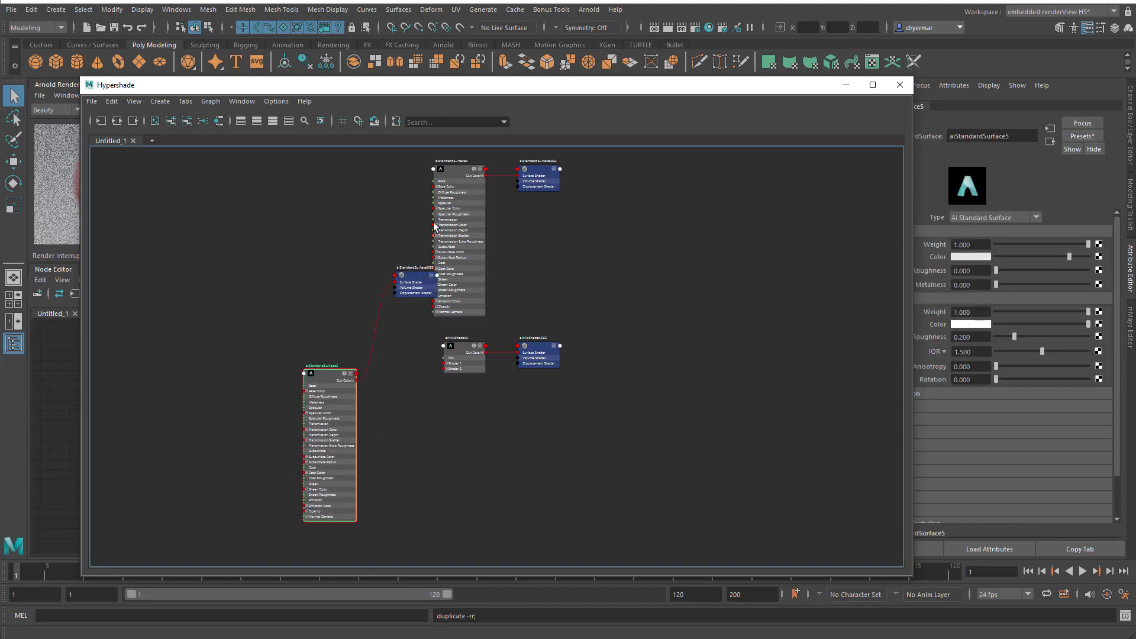
Arrange the two surface shaders side by side, with their shading groups below them and aiMixShader3 above
{"action": "left_click_drag", "start_coordinate": [452, 176], "coordinate": [238, 328]}
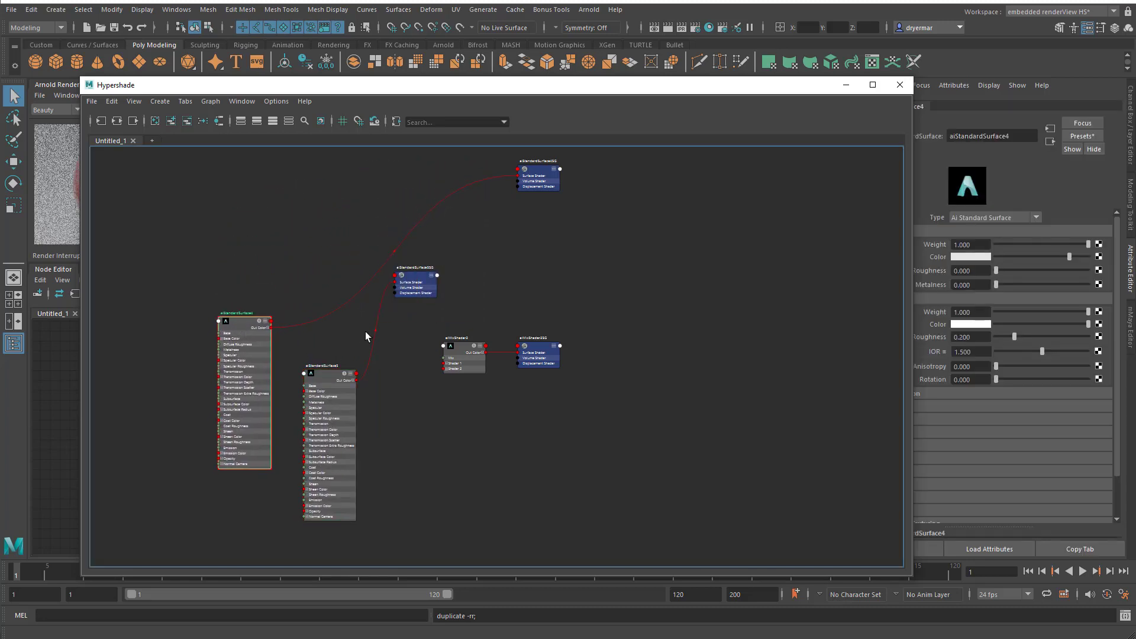
{"action": "left_click_drag", "start_coordinate": [415, 278], "coordinate": [408, 518]}
{"action": "left_click_drag", "start_coordinate": [548, 175], "coordinate": [309, 541]}
{"action": "left_click_drag", "start_coordinate": [326, 474], "coordinate": [339, 461]}
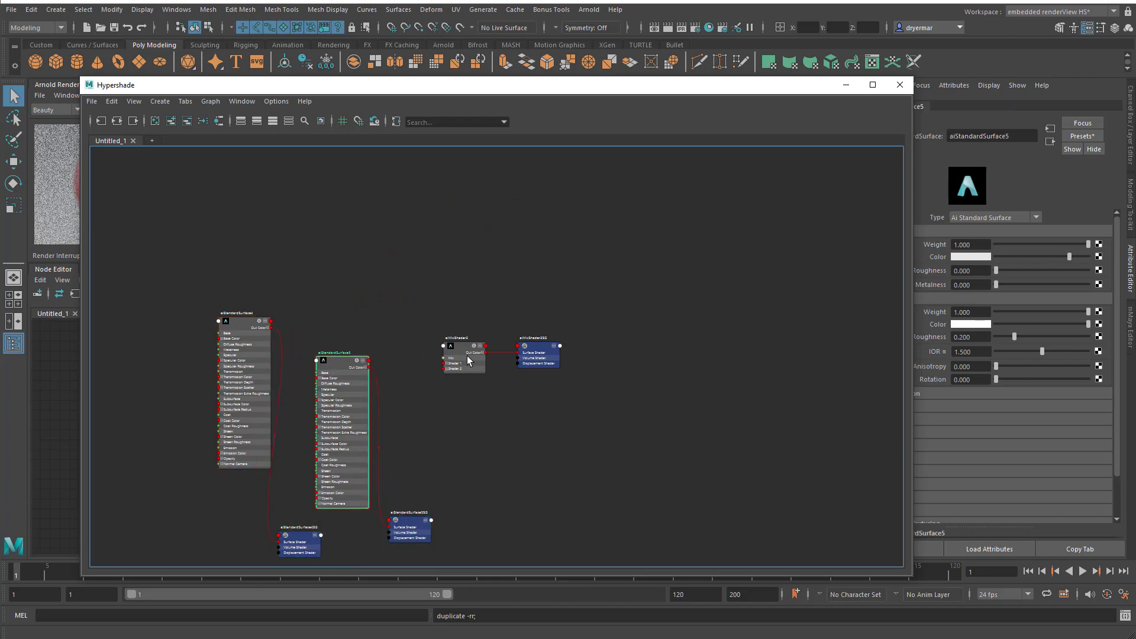
{"action": "left_click_drag", "start_coordinate": [470, 360], "coordinate": [356, 284]}
Rename aiStandardSurface4 as BASE_material
{"action": "right_click_drag", "start_coordinate": [345, 356], "coordinate": [487, 367], "text": "alt"}
{"action": "middle_click_drag", "start_coordinate": [487, 368], "coordinate": [612, 385], "text": "alt"}
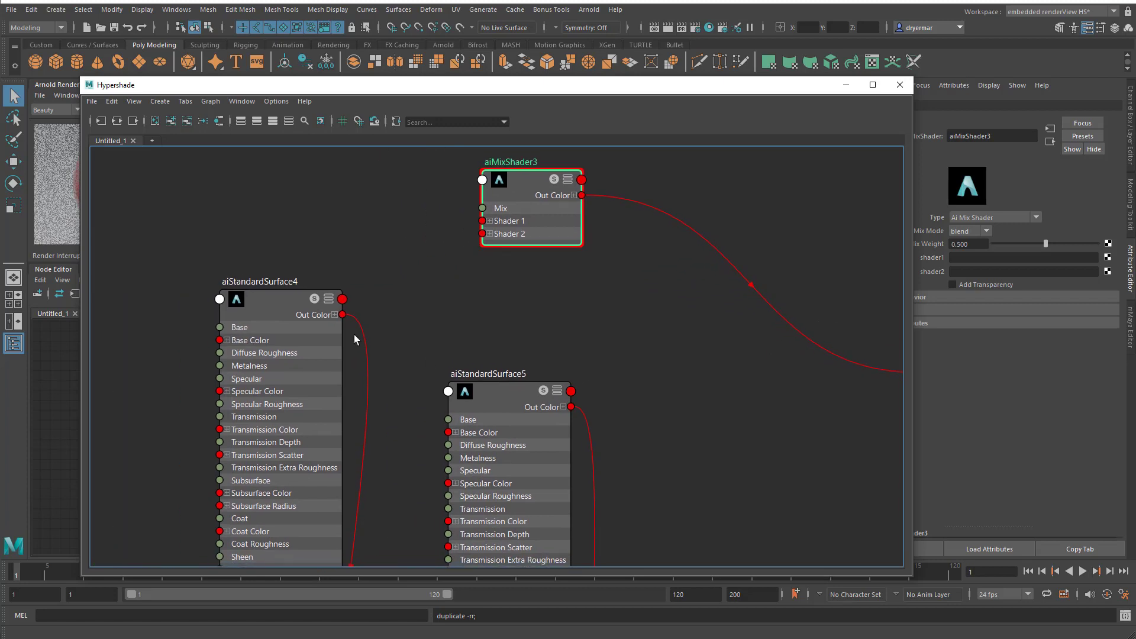
{"action": "middle_click_drag", "start_coordinate": [495, 399], "coordinate": [512, 420], "text": "alt"}
{"action": "double_click", "coordinate": [289, 303]}
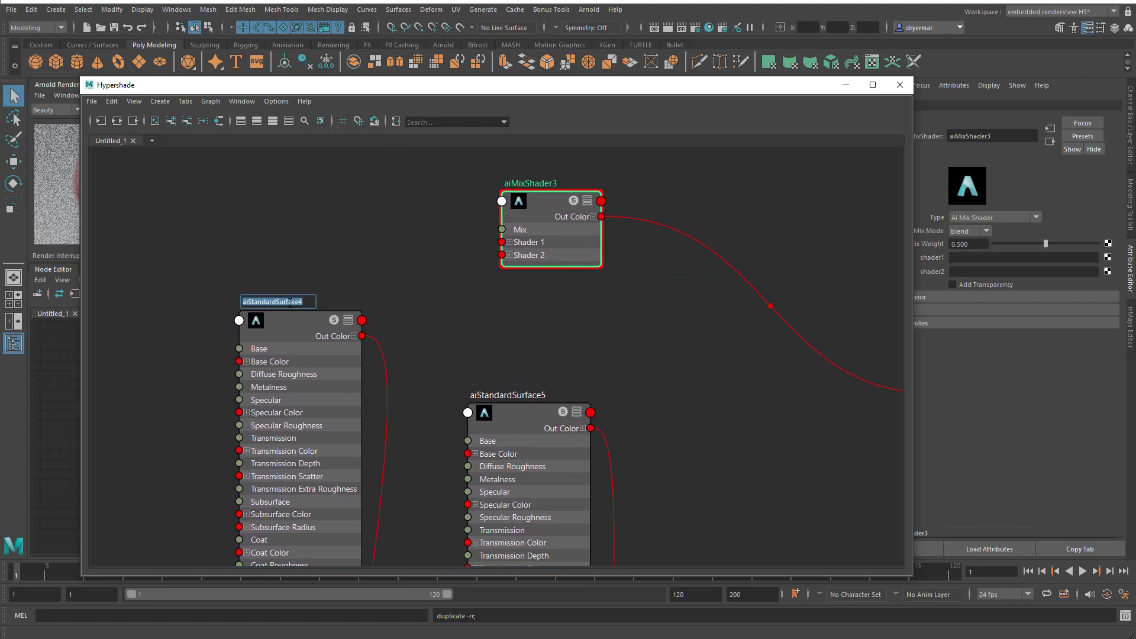
{"action": "type", "text": "BASE_m,a"}
{"action": "key", "text": "Return"}
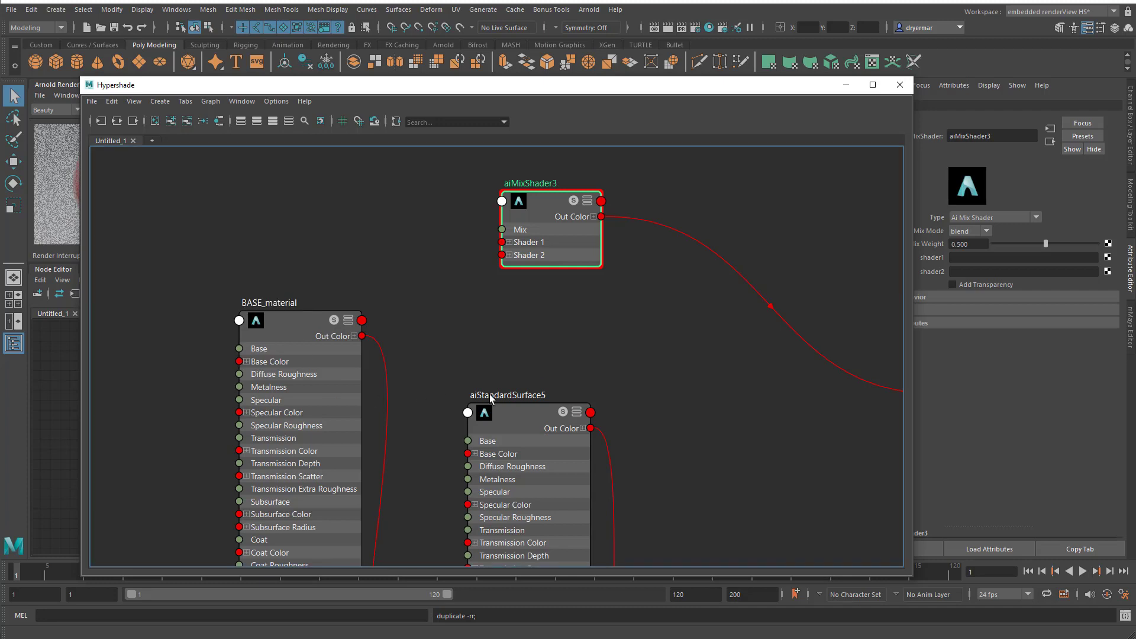
Rename aiStandardSurface5 as texture_overlay
{"action": "double_click", "coordinate": [492, 394]}
{"action": "type", "text": "texture_overlay"}
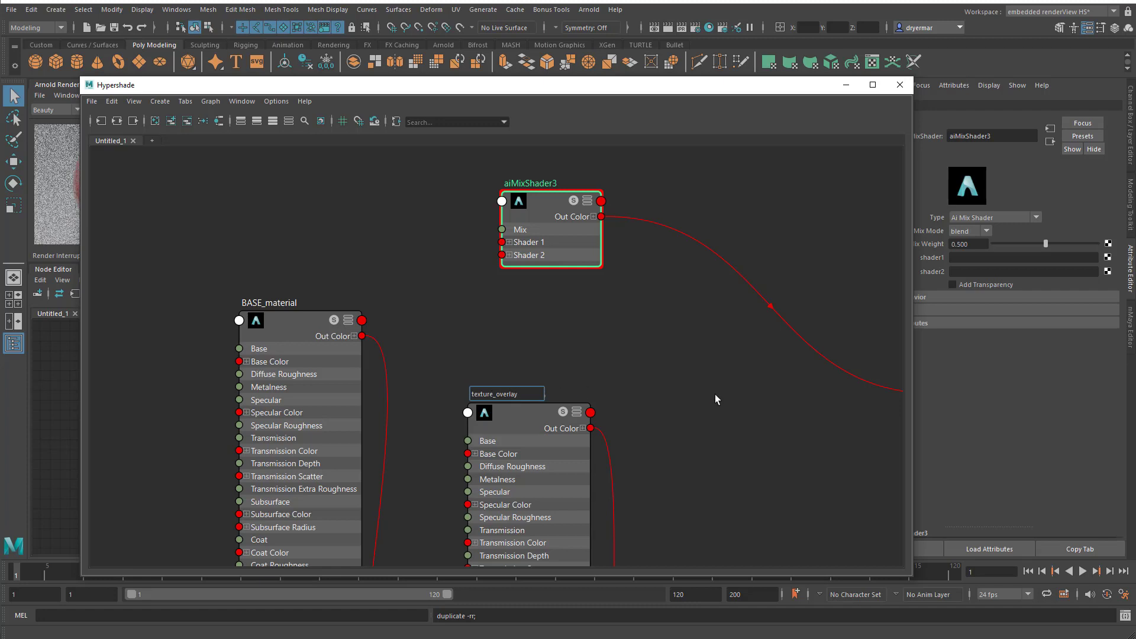
{"action": "left_click", "coordinate": [711, 412]}
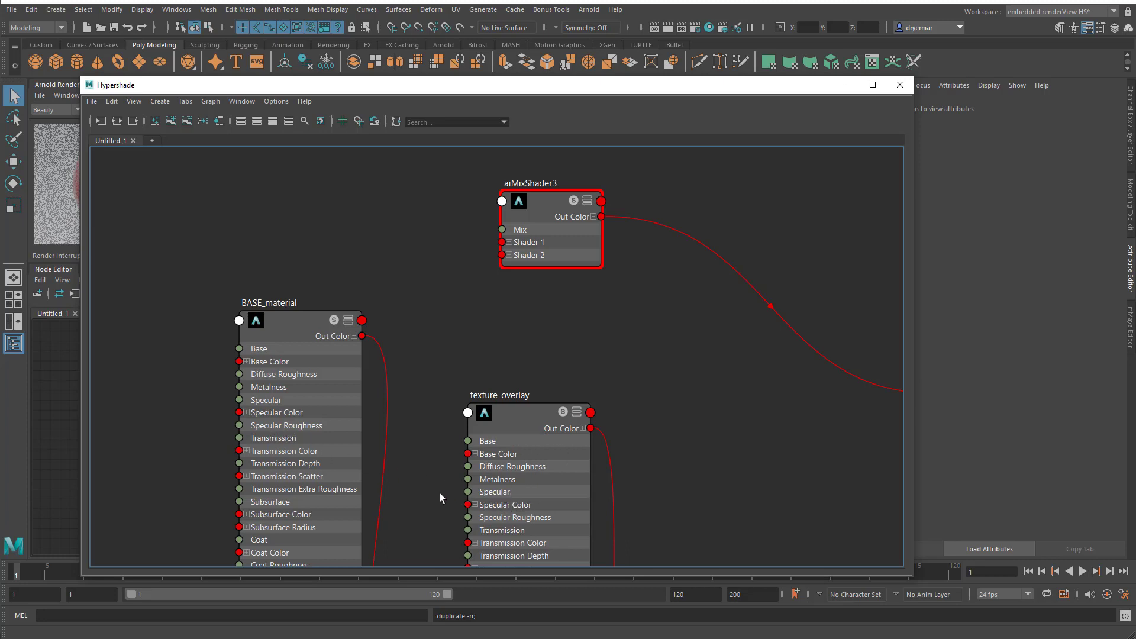
Apply the Jade preset to the BASE_material surface shader
{"action": "left_click", "coordinate": [293, 333]}
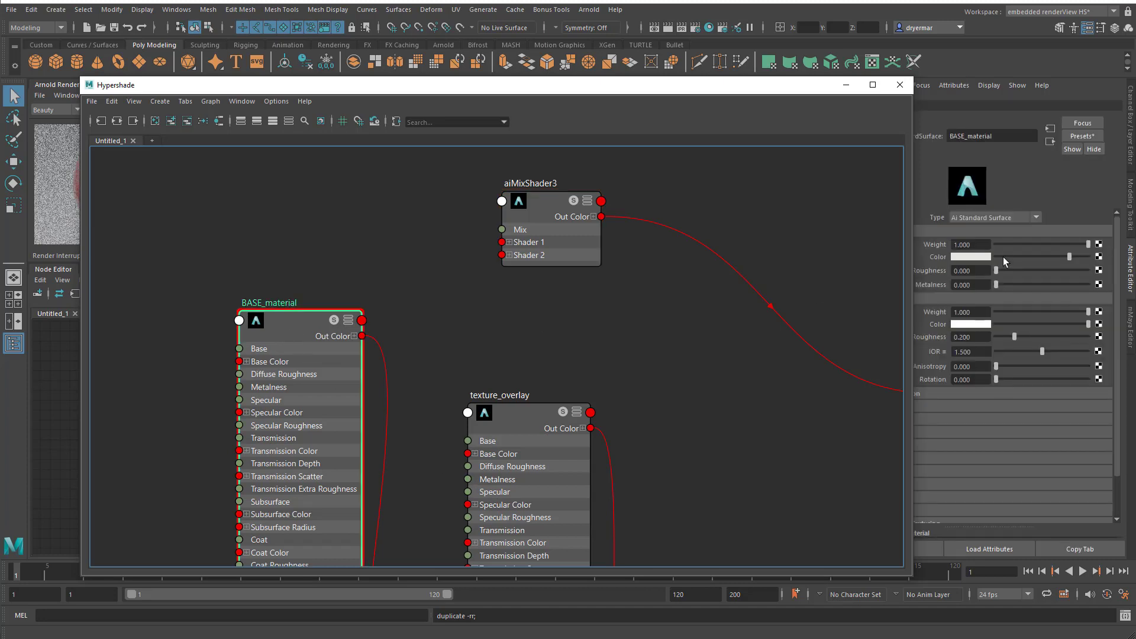
{"action": "left_click", "coordinate": [1079, 135]}
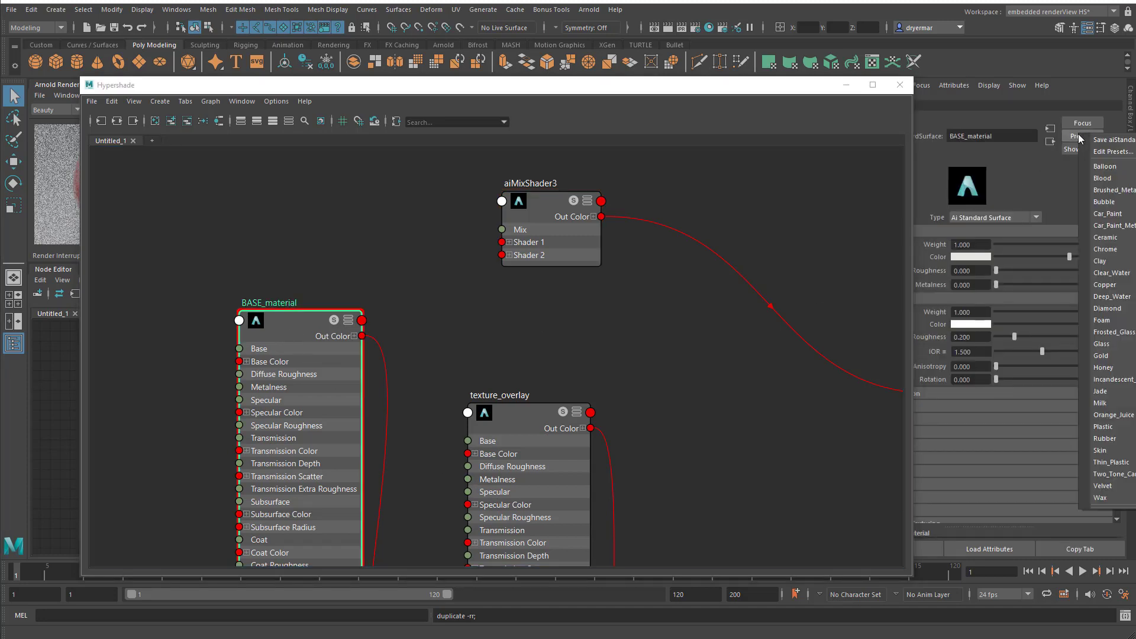
{"action": "left_click", "coordinate": [1100, 391]}
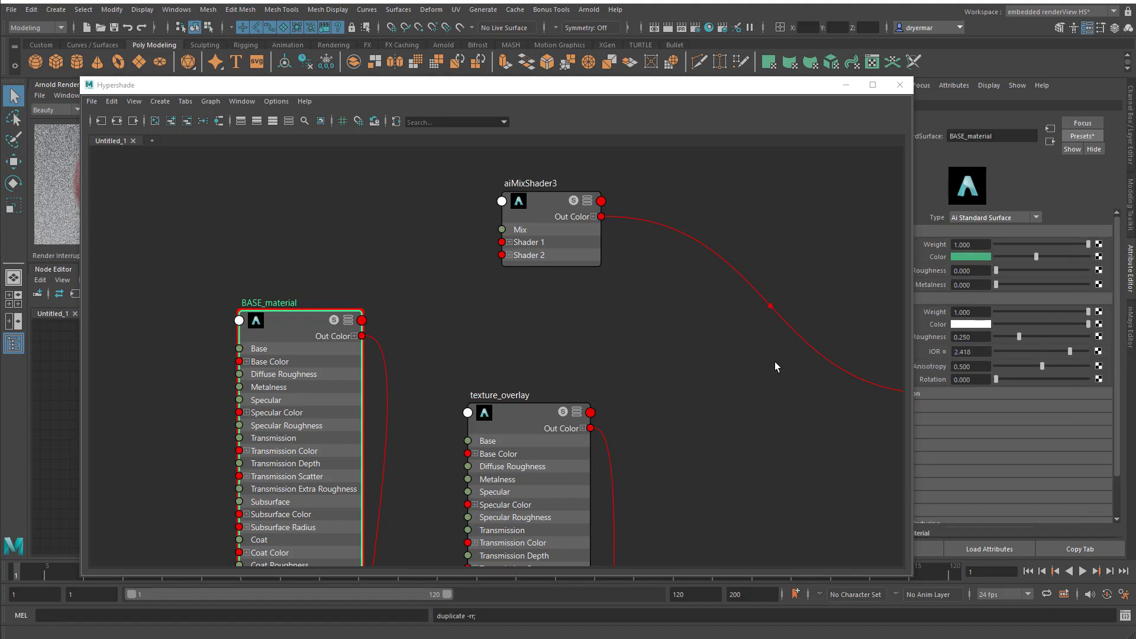
Move texture_overlay to the right and add the existing RetArtSurfMar15_CLR2_md2_blur_alpha.tif texture to the graph between the two surface shaders
{"action": "scroll", "coordinate": [633, 397], "scroll_direction": "down", "scroll_amount": 3}
{"action": "middle_click_drag", "start_coordinate": [615, 397], "coordinate": [590, 304], "text": "alt"}
{"action": "left_click_drag", "start_coordinate": [558, 310], "coordinate": [658, 300]}
{"action": "left_click", "coordinate": [513, 291]}
{"action": "key", "text": "space"}
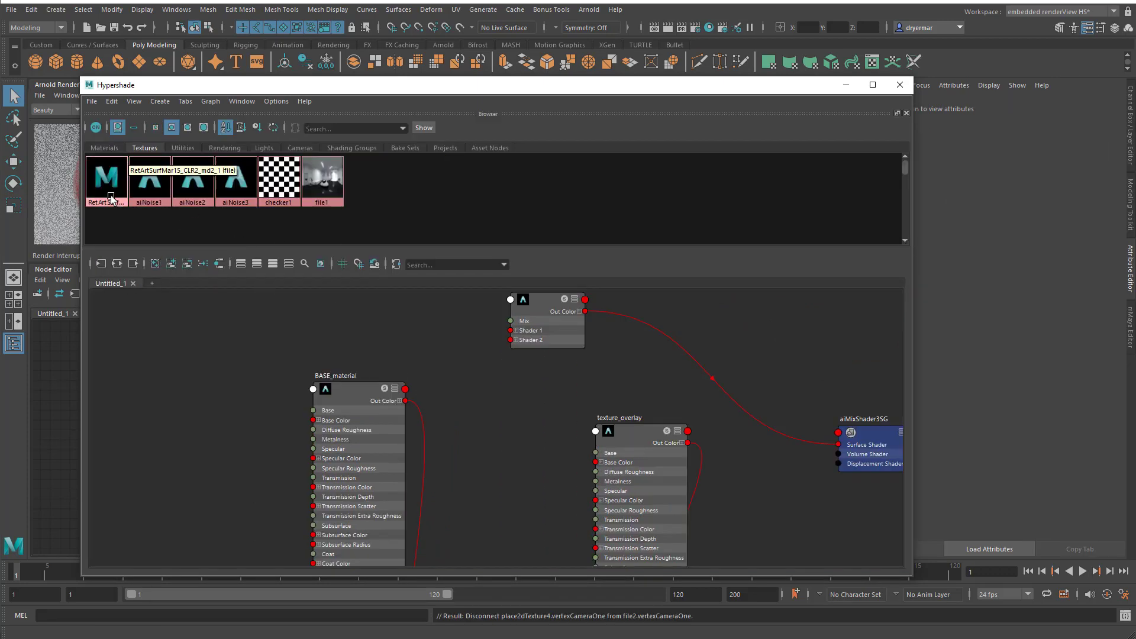
{"action": "middle_click_drag", "start_coordinate": [111, 190], "coordinate": [387, 355]}
{"action": "scroll", "coordinate": [512, 445], "scroll_direction": "down", "scroll_amount": 2}
{"action": "left_click", "coordinate": [444, 385]}
{"action": "scroll", "coordinate": [524, 371], "scroll_direction": "up", "scroll_amount": 2}
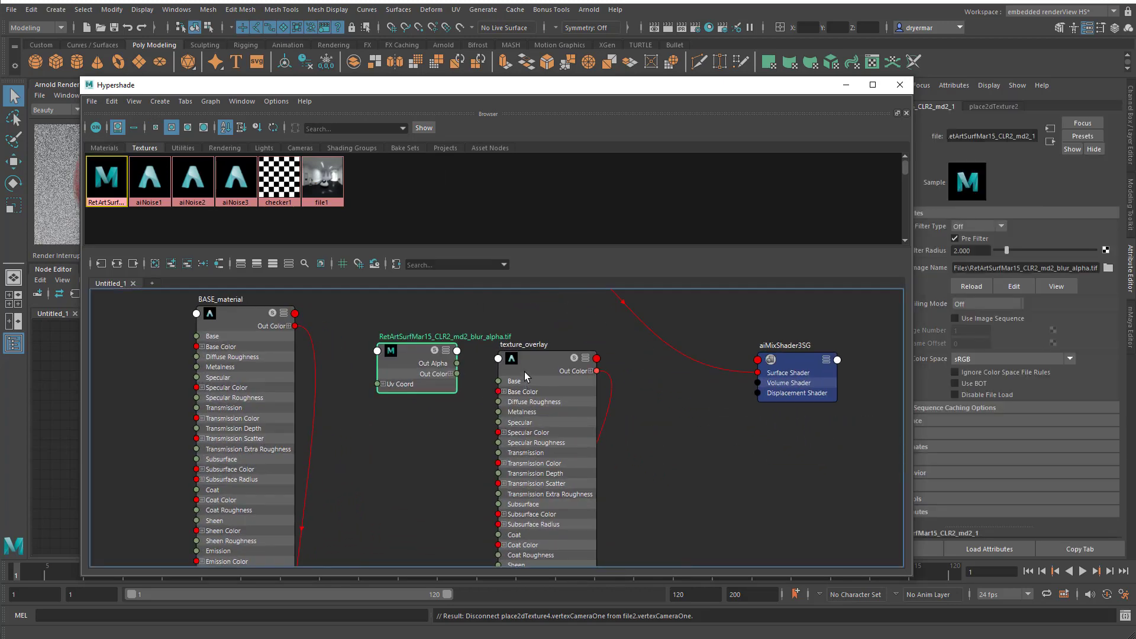
Shift texture_overlay slightly right and connect the file texture's Out Color to its Base Color
{"action": "left_click", "coordinate": [553, 360]}
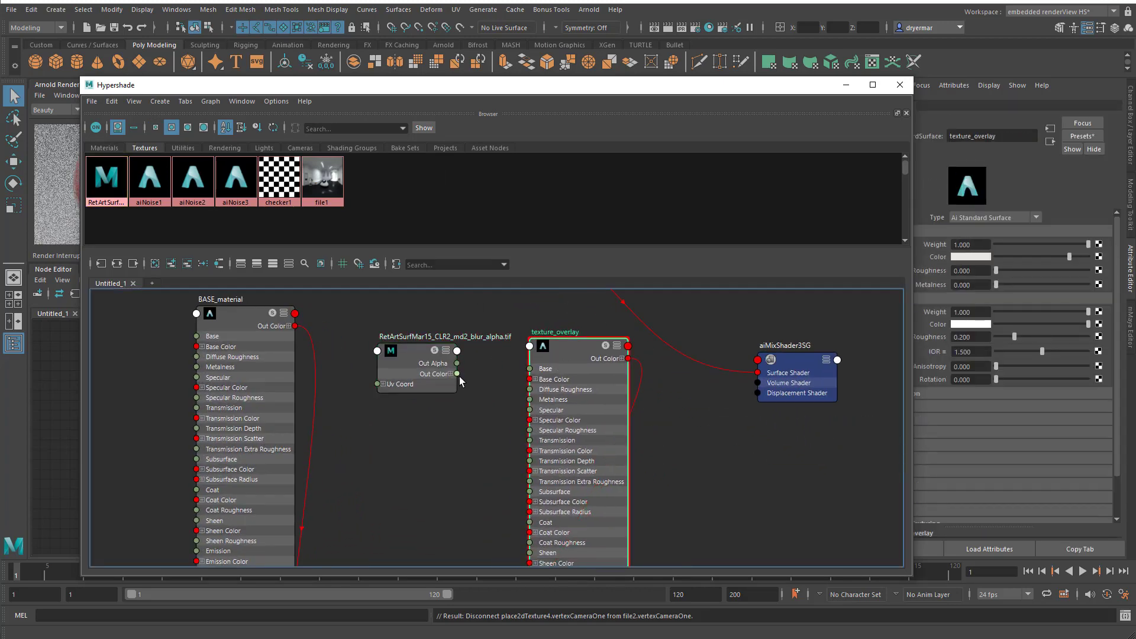
{"action": "left_click_drag", "start_coordinate": [456, 374], "coordinate": [530, 379]}
{"action": "right_click_drag", "start_coordinate": [588, 392], "coordinate": [531, 382], "text": "alt"}
{"action": "middle_click_drag", "start_coordinate": [531, 382], "coordinate": [341, 474], "text": "alt"}
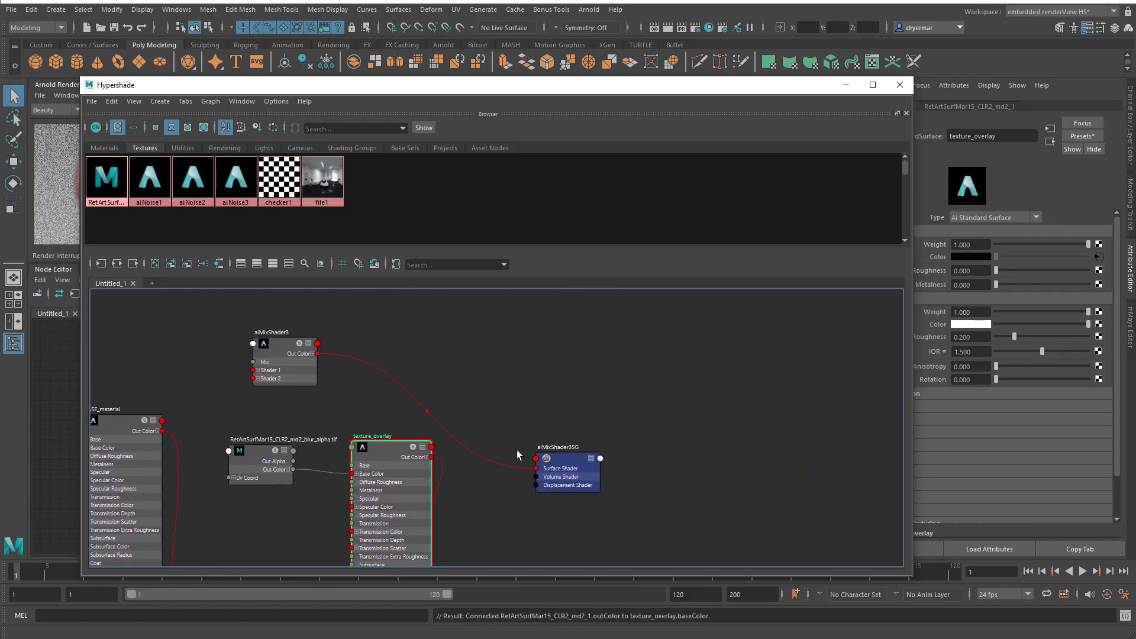
Move aiMixShader3SG and aiMixShader3 up so they sit roughly level above the surface shaders
{"action": "left_click_drag", "start_coordinate": [550, 456], "coordinate": [502, 335]}
{"action": "left_click_drag", "start_coordinate": [302, 369], "coordinate": [245, 330]}
{"action": "middle_click_drag", "start_coordinate": [350, 390], "coordinate": [424, 406], "text": "alt"}
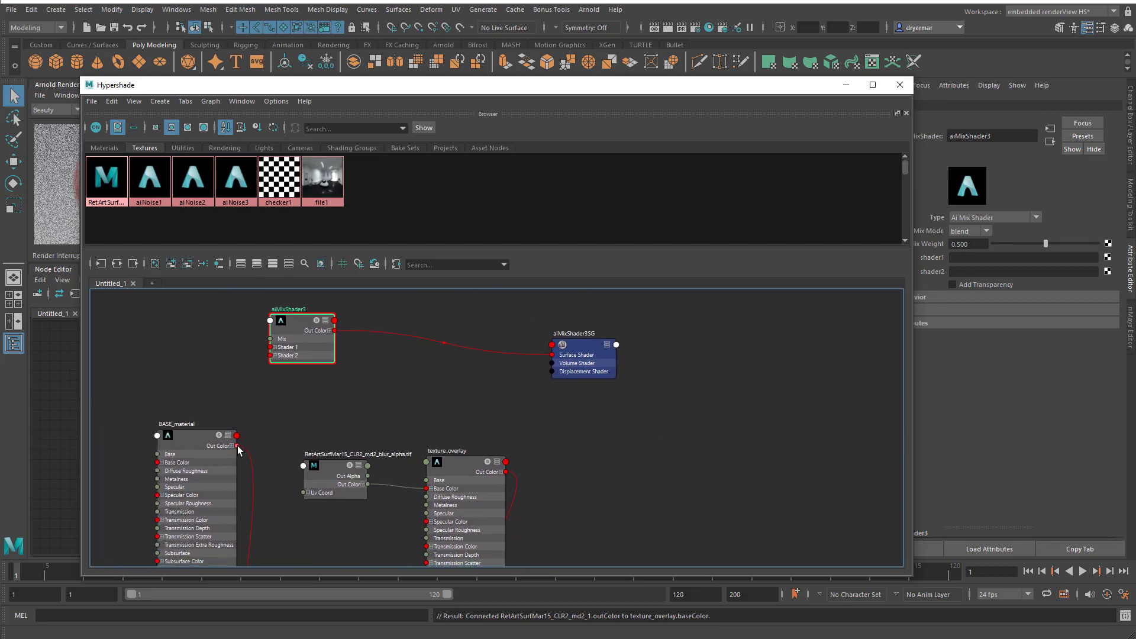
Connect the Out Color of BASE_material to Shader 2 of aiMixShader3 and the Out Color of texture_overlay to Shader 1
{"action": "left_click_drag", "start_coordinate": [238, 448], "coordinate": [271, 355]}
{"action": "middle_click_drag", "start_coordinate": [320, 381], "coordinate": [358, 396], "text": "alt"}
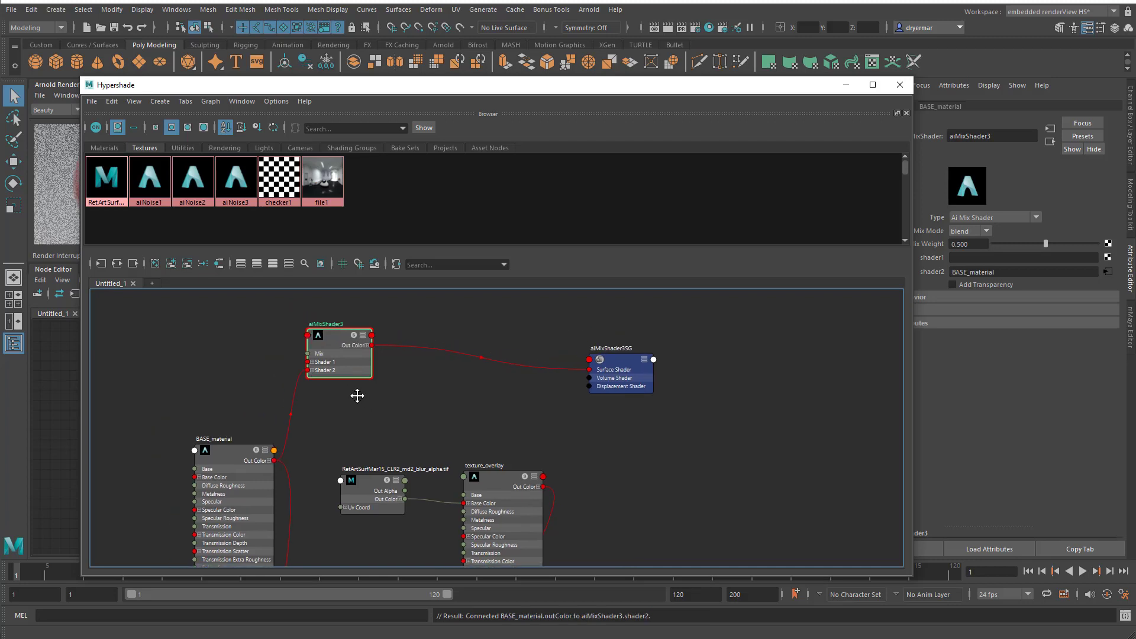
{"action": "left_click_drag", "start_coordinate": [554, 487], "coordinate": [654, 467]}
{"action": "middle_click_drag", "start_coordinate": [493, 415], "coordinate": [461, 396], "text": "alt"}
{"action": "scroll", "coordinate": [483, 454], "scroll_direction": "up", "scroll_amount": 5}
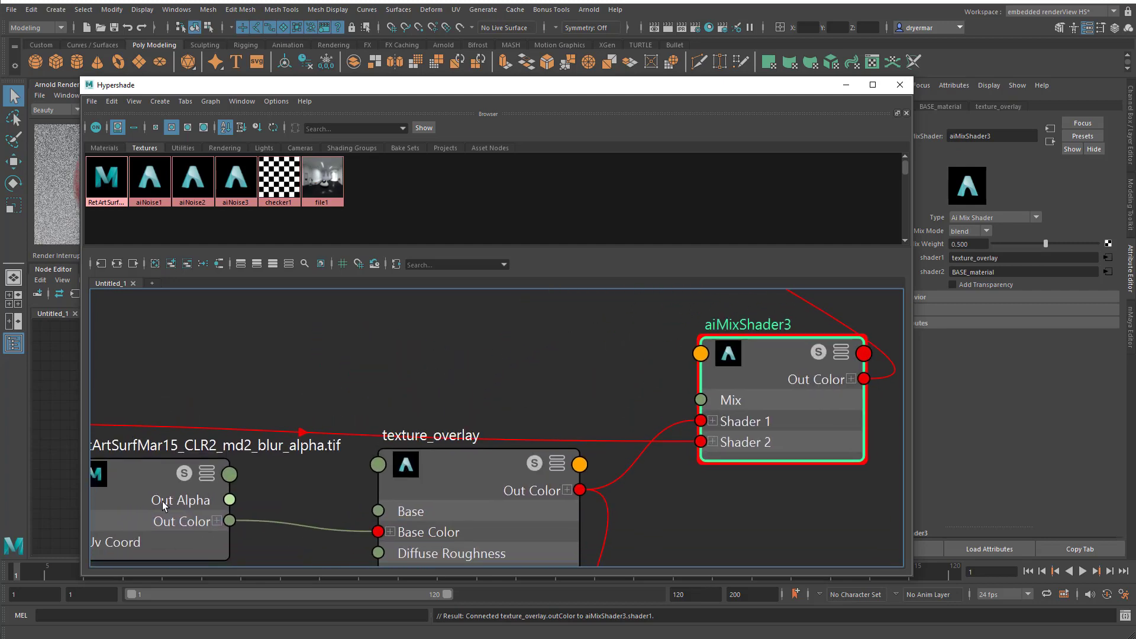
Move the RetArtSurfMar15_CLR2_md2_blur_alpha.tif file node above texture_overlay, closer to aiMixShader3
{"action": "left_click_drag", "start_coordinate": [166, 500], "coordinate": [396, 369]}
{"action": "middle_click_drag", "start_coordinate": [409, 371], "coordinate": [362, 369], "text": "alt"}
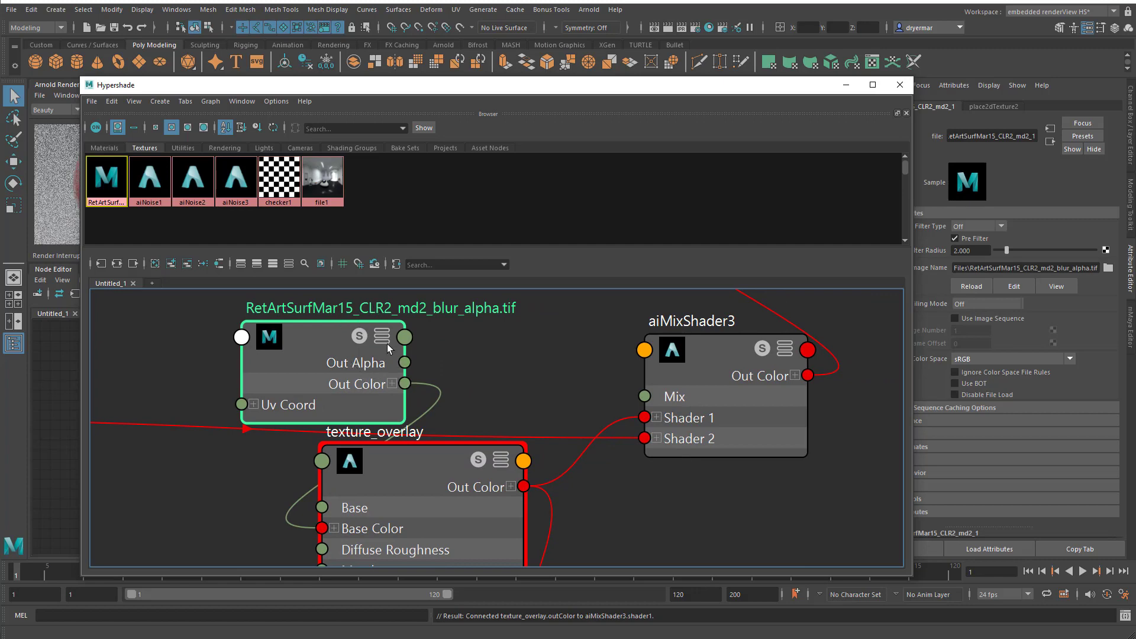
Switch to Photoshop to view RetArtSurfMar15_CLR2_md2_blur_alpha.tif and its channels
{"action": "key", "text": "alt+Tab"}
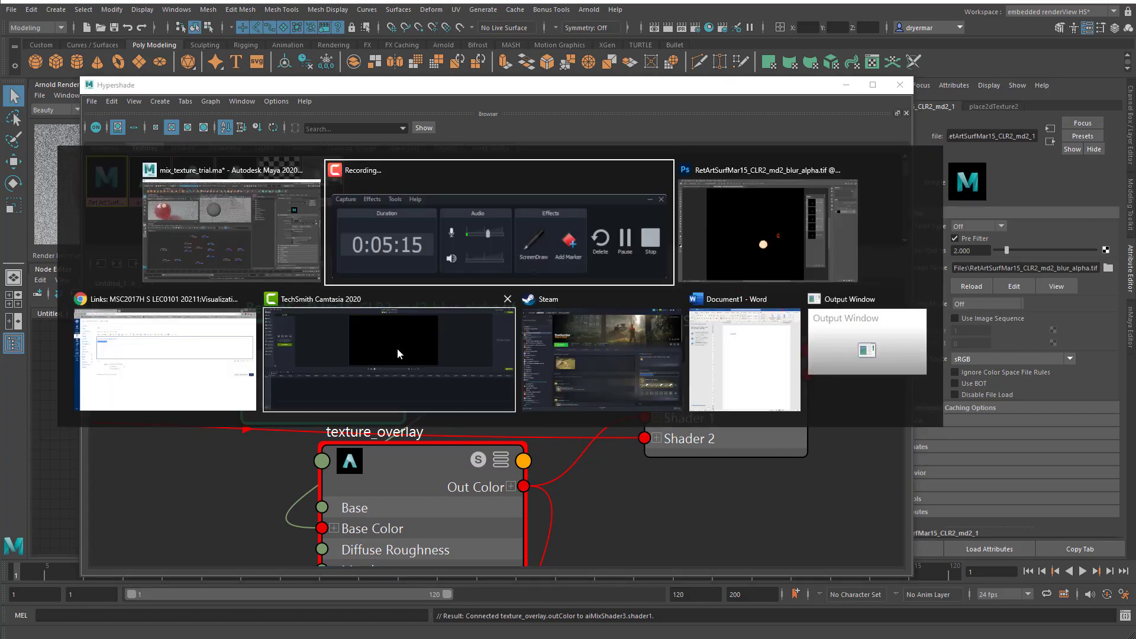
{"action": "left_click", "coordinate": [723, 247]}
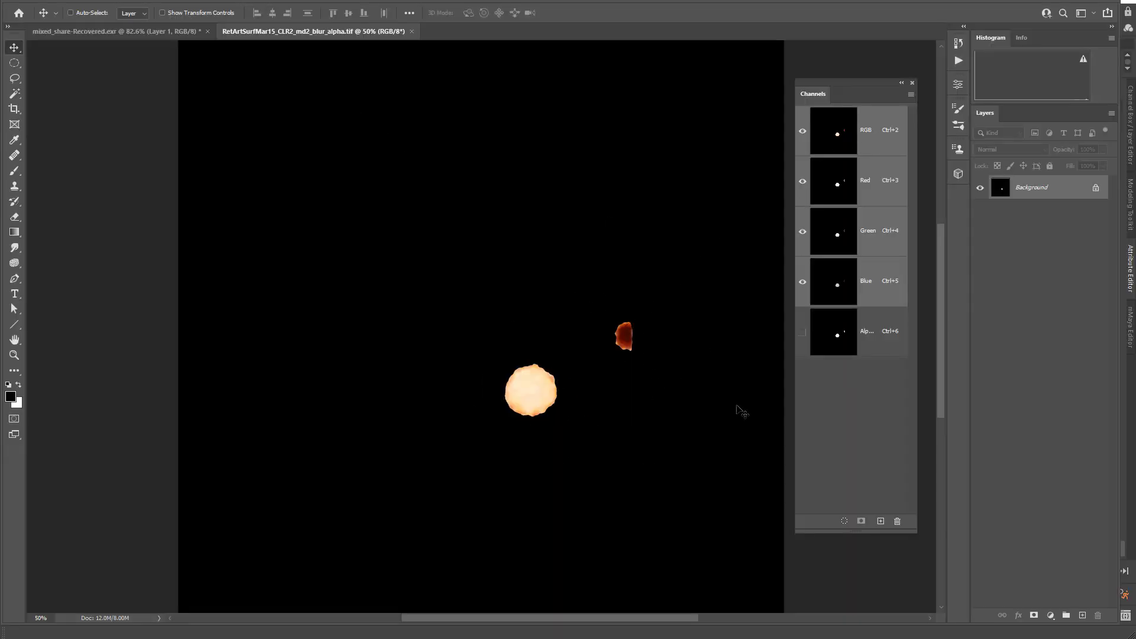
Check the Alpha 1 channel and select the two coloured spots by picking the black background with the Magic Wand and inverting the selection
{"action": "left_click", "coordinate": [835, 336]}
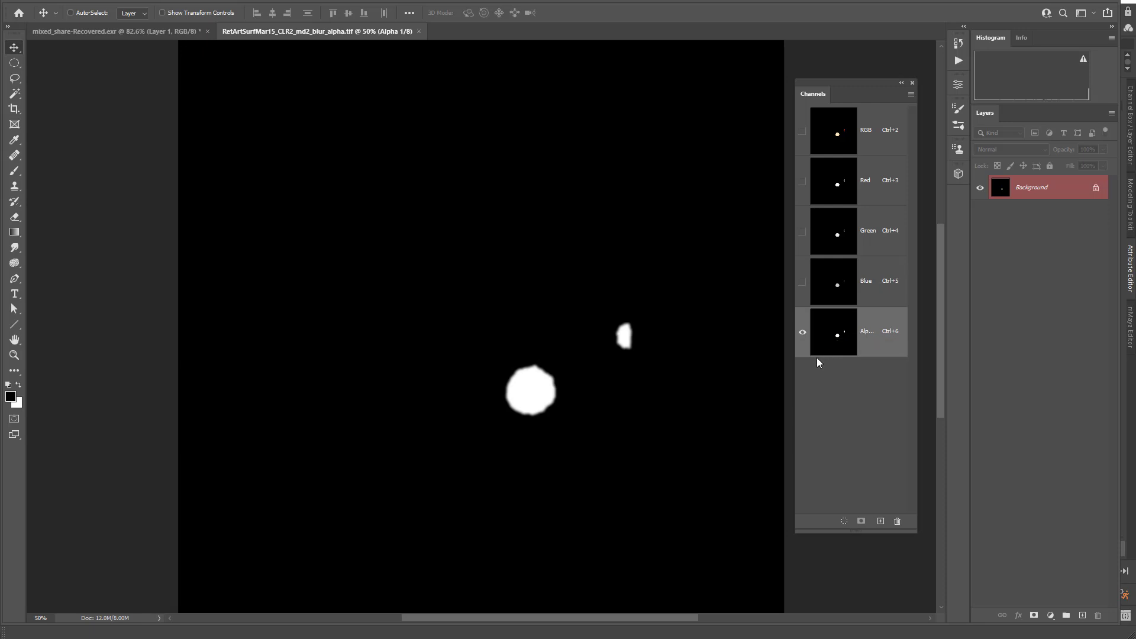
{"action": "left_click", "coordinate": [836, 145]}
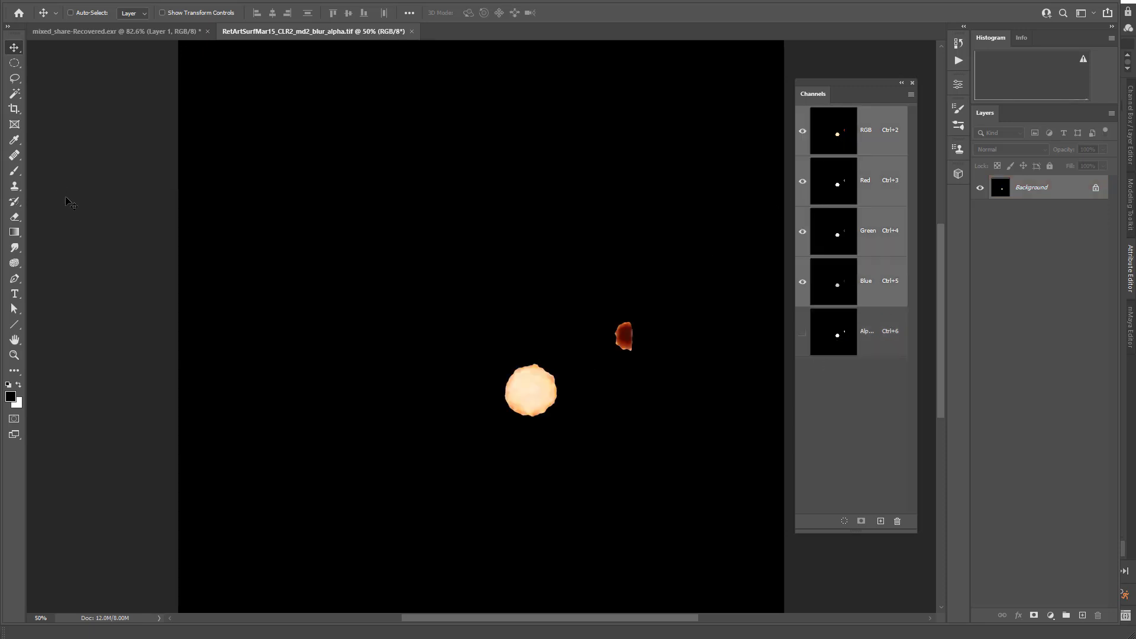
{"action": "left_click", "coordinate": [15, 93]}
{"action": "left_click", "coordinate": [506, 303]}
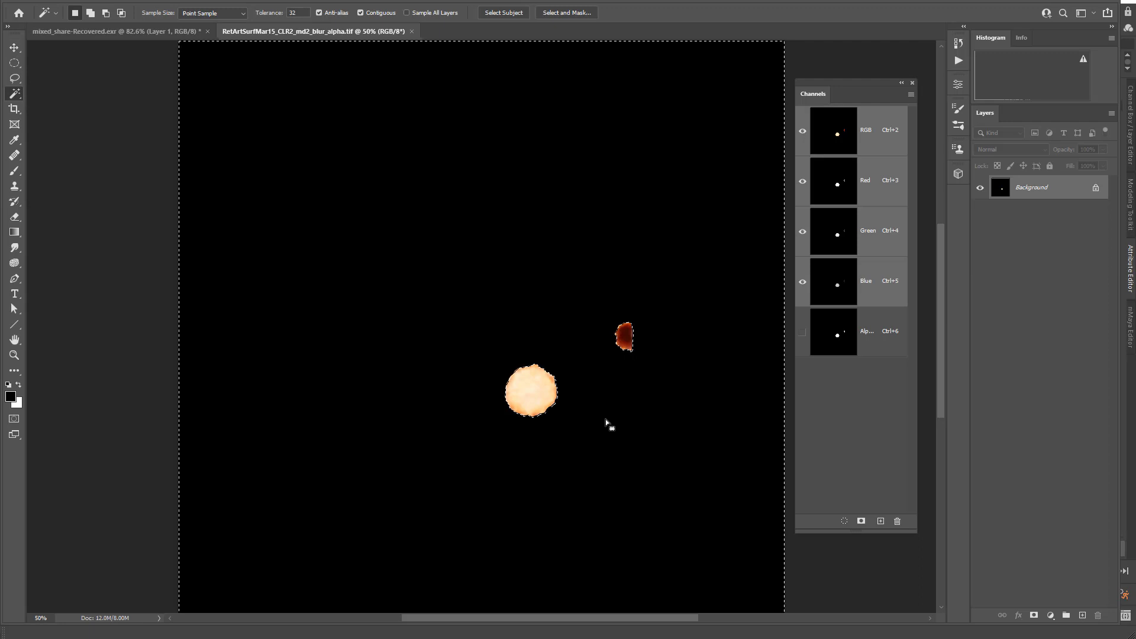
{"action": "key", "text": "ctrl+shift+i"}
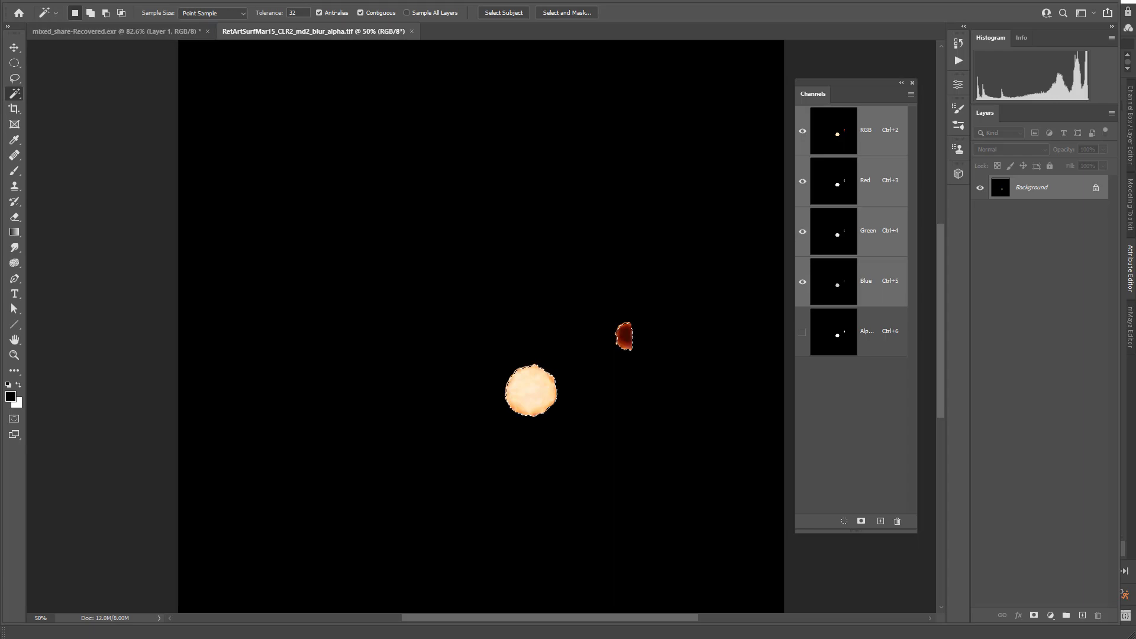
Contract the selection around the two spots by 5 pixels
{"action": "key", "text": "alt+Tab"}
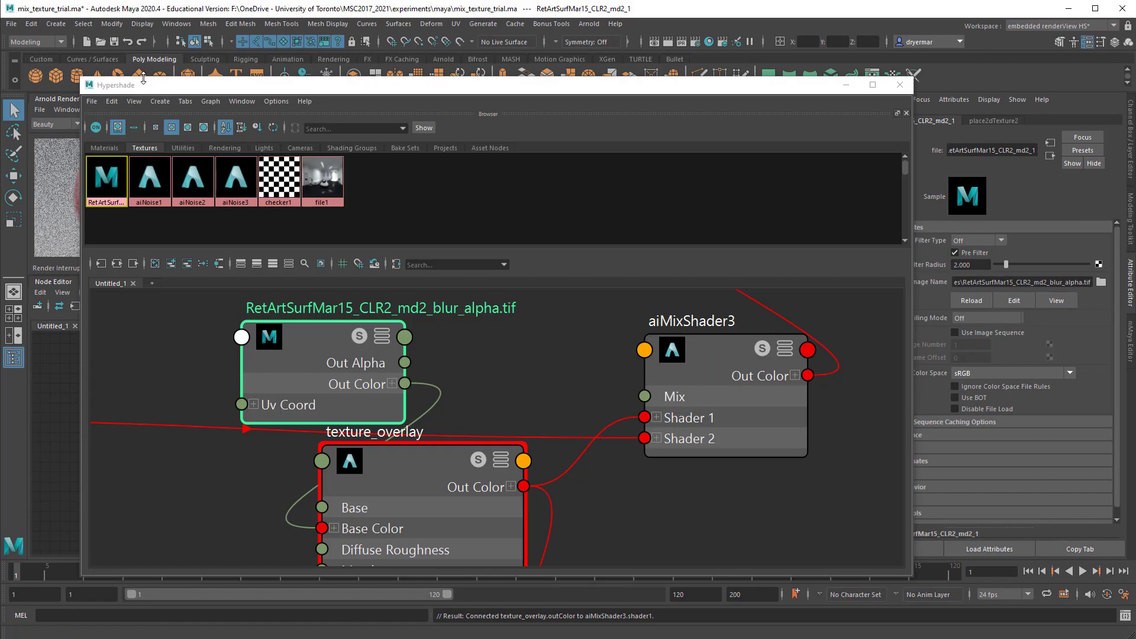
{"action": "key", "text": "alt+Tab"}
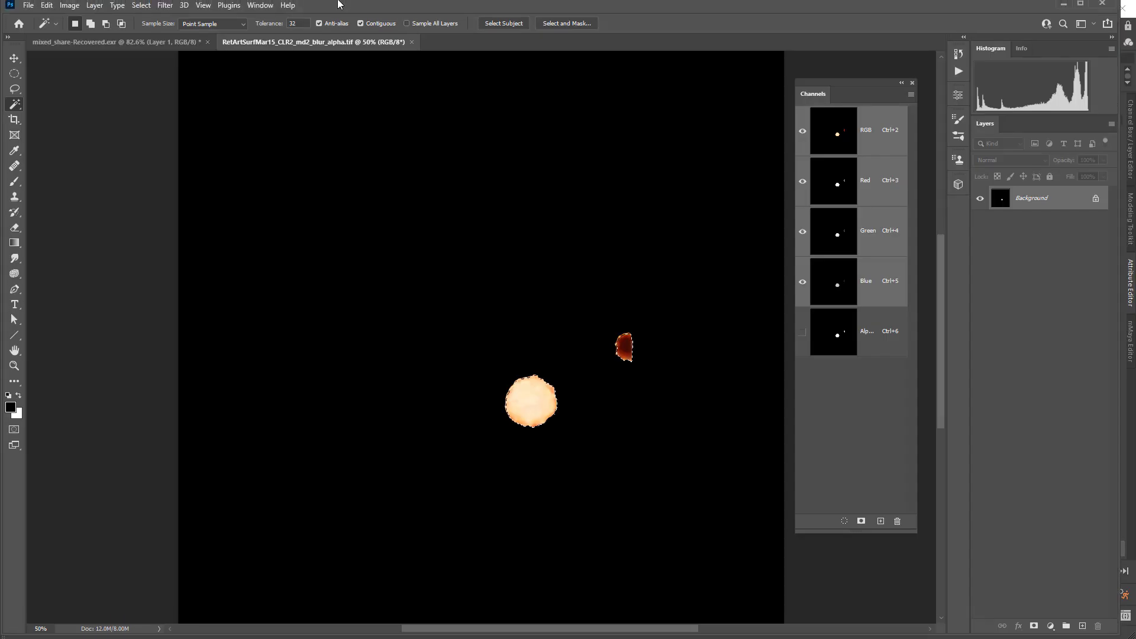
{"action": "left_click", "coordinate": [148, 9]}
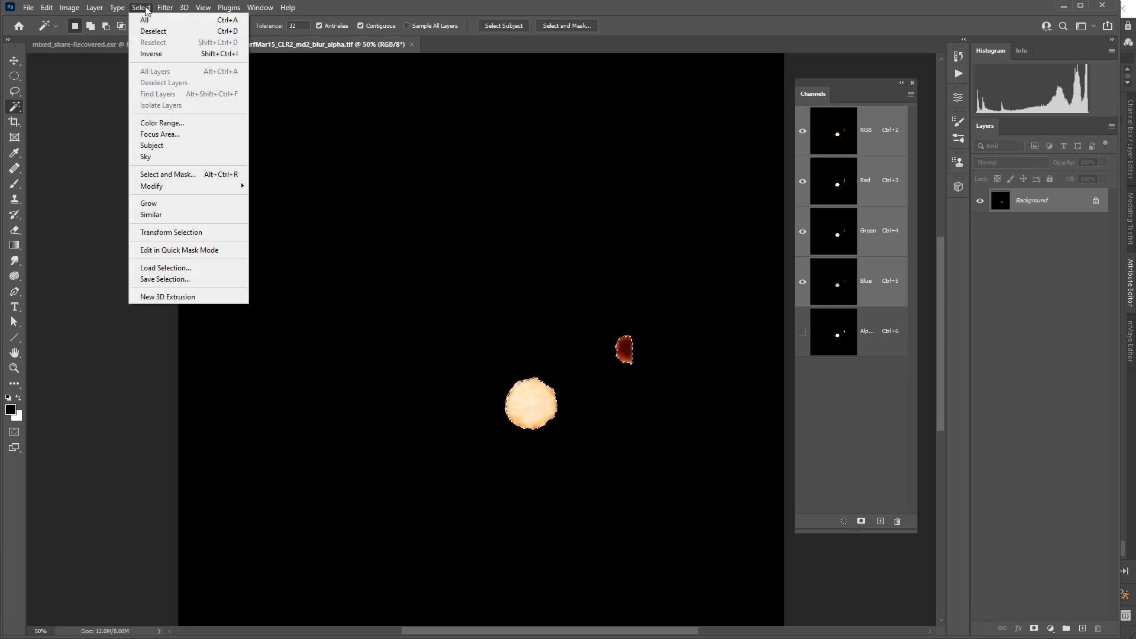
{"action": "mouse_move", "coordinate": [190, 187]}
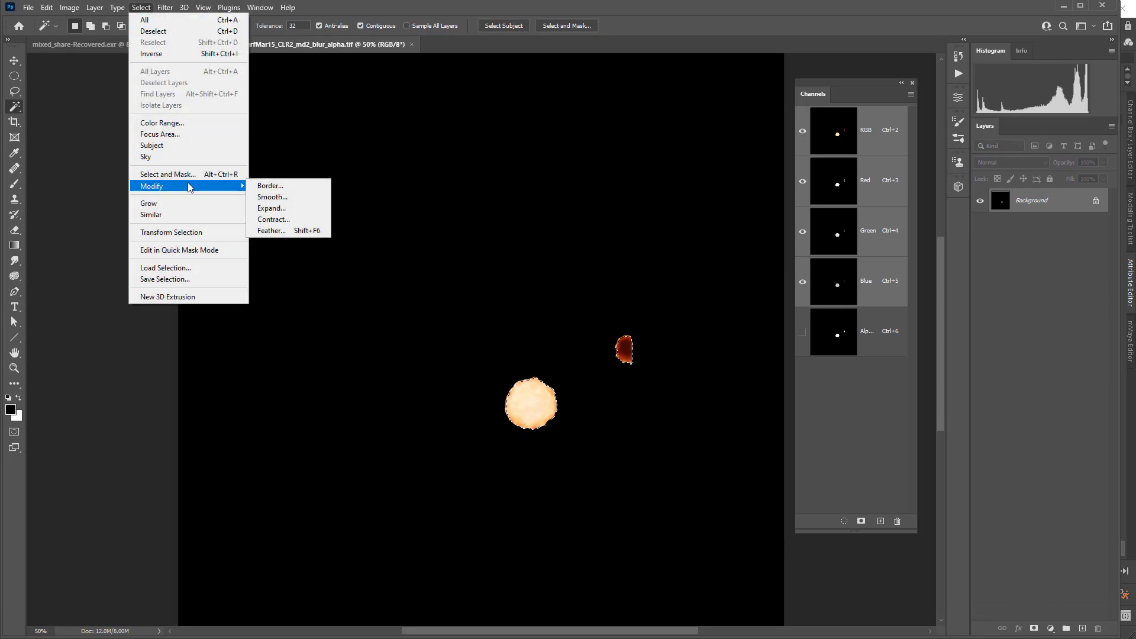
{"action": "left_click", "coordinate": [288, 222]}
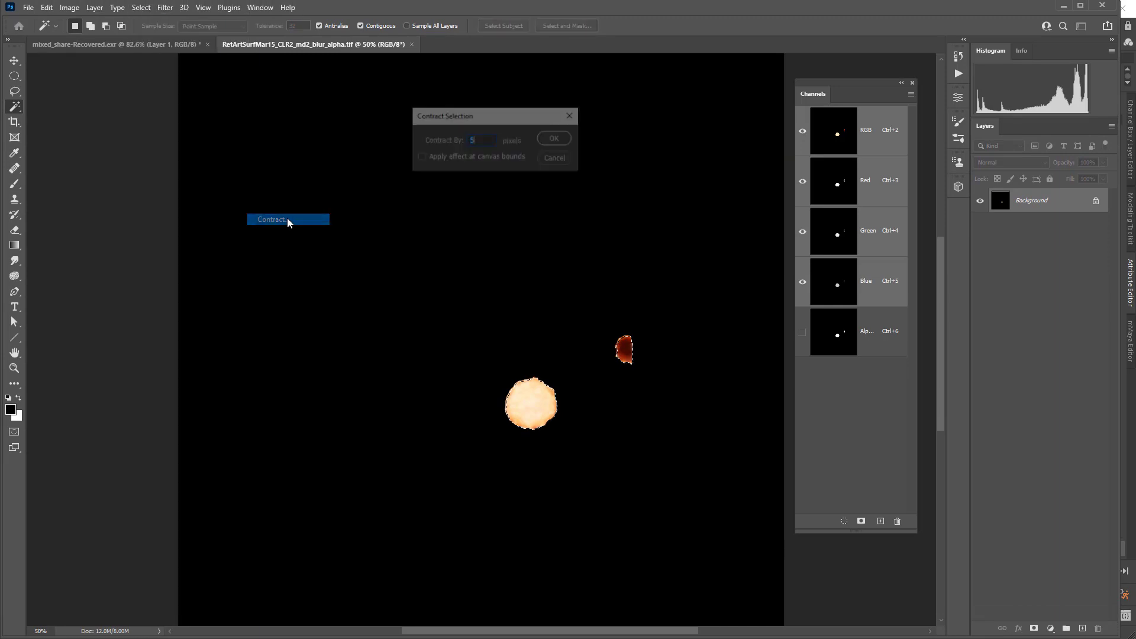
{"action": "left_click", "coordinate": [563, 139]}
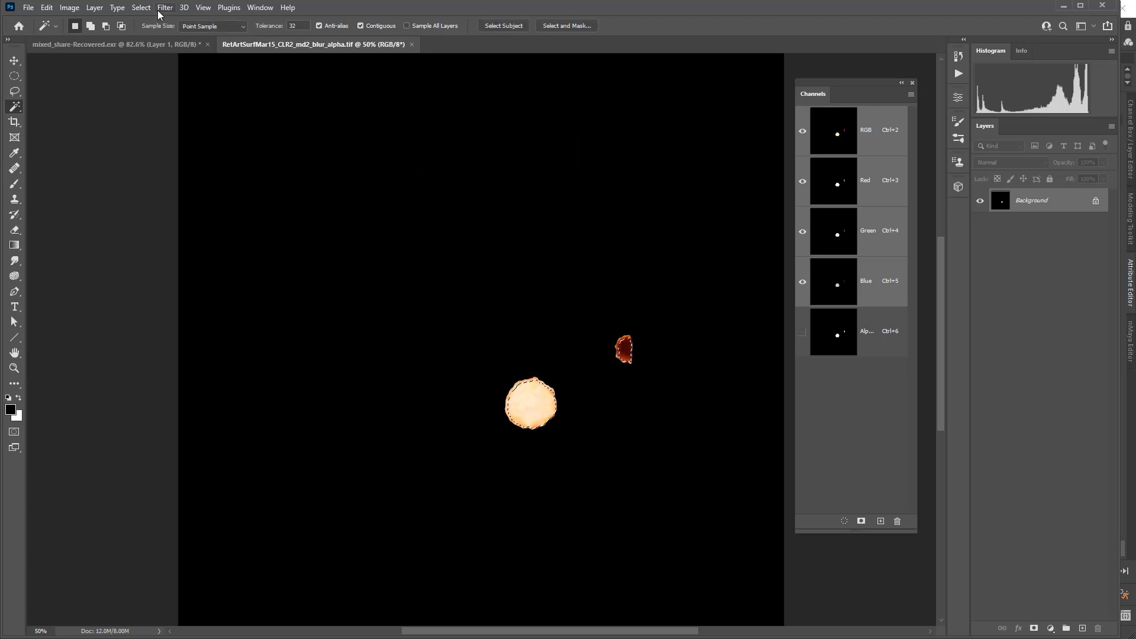
Delete the Alpha 1 channel and save the contracted selection as a new alpha channel
{"action": "key", "text": "ctrl+BackSpace"}
{"action": "left_click", "coordinate": [826, 328]}
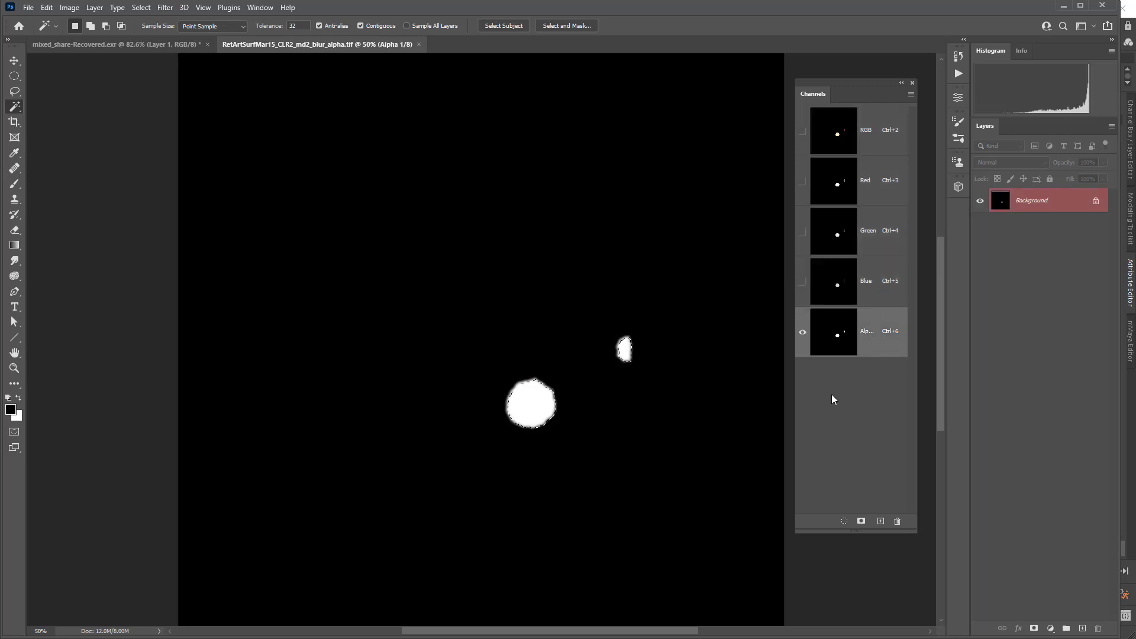
{"action": "left_click", "coordinate": [897, 522]}
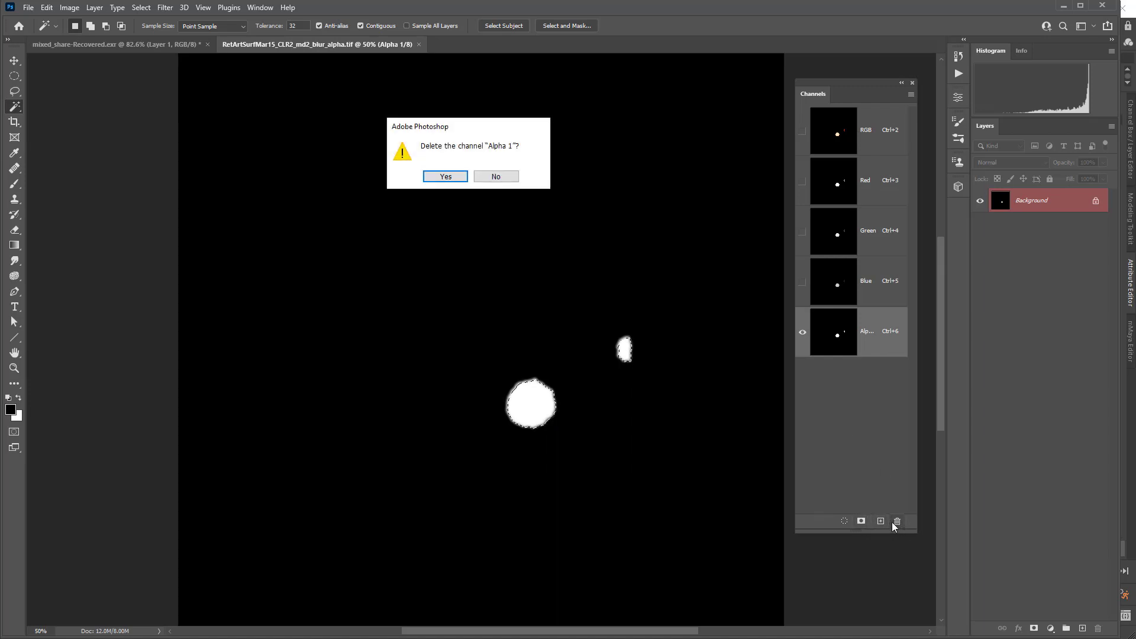
{"action": "left_click", "coordinate": [439, 174]}
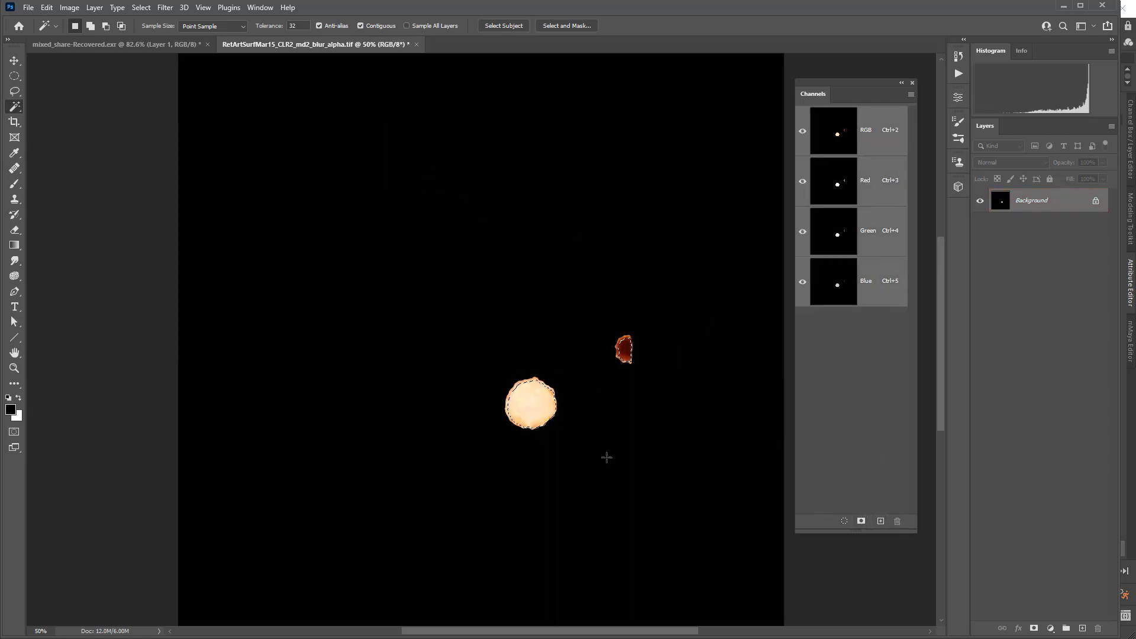
{"action": "left_click", "coordinate": [861, 521]}
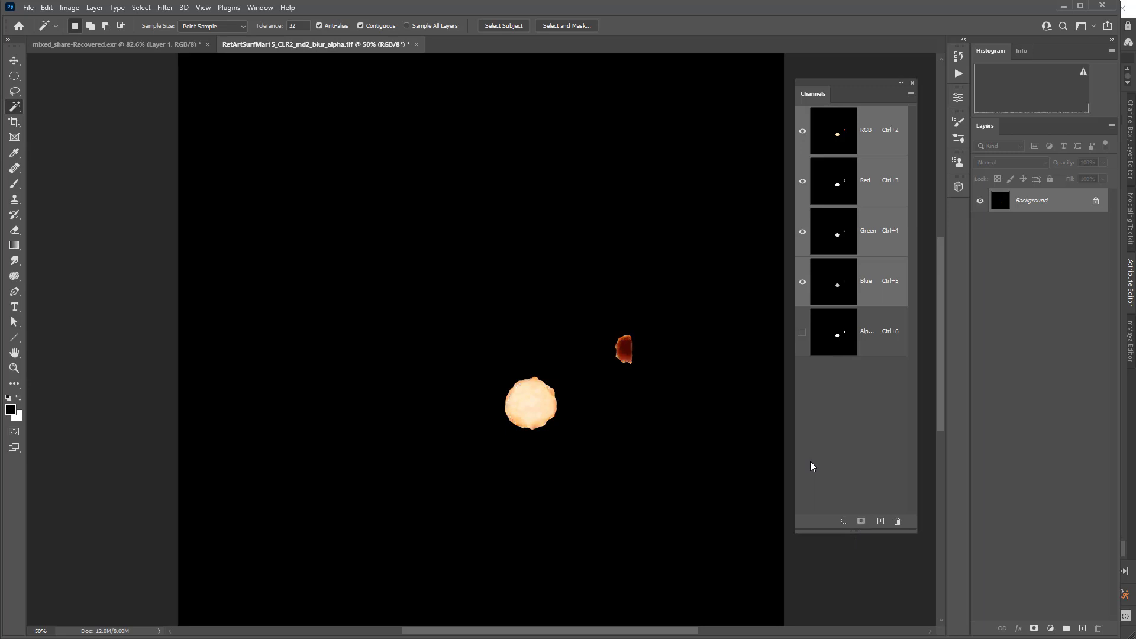
Apply a Gaussian Blur with a 4.5 pixel radius to the new alpha channel
{"action": "left_click", "coordinate": [834, 337]}
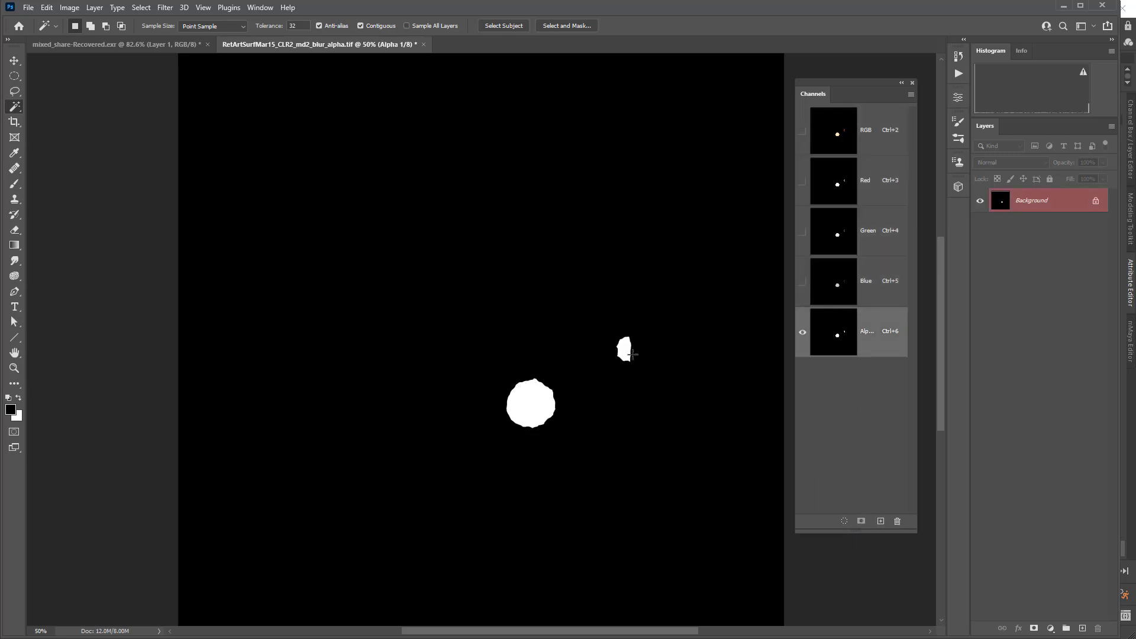
{"action": "left_click", "coordinate": [165, 7]}
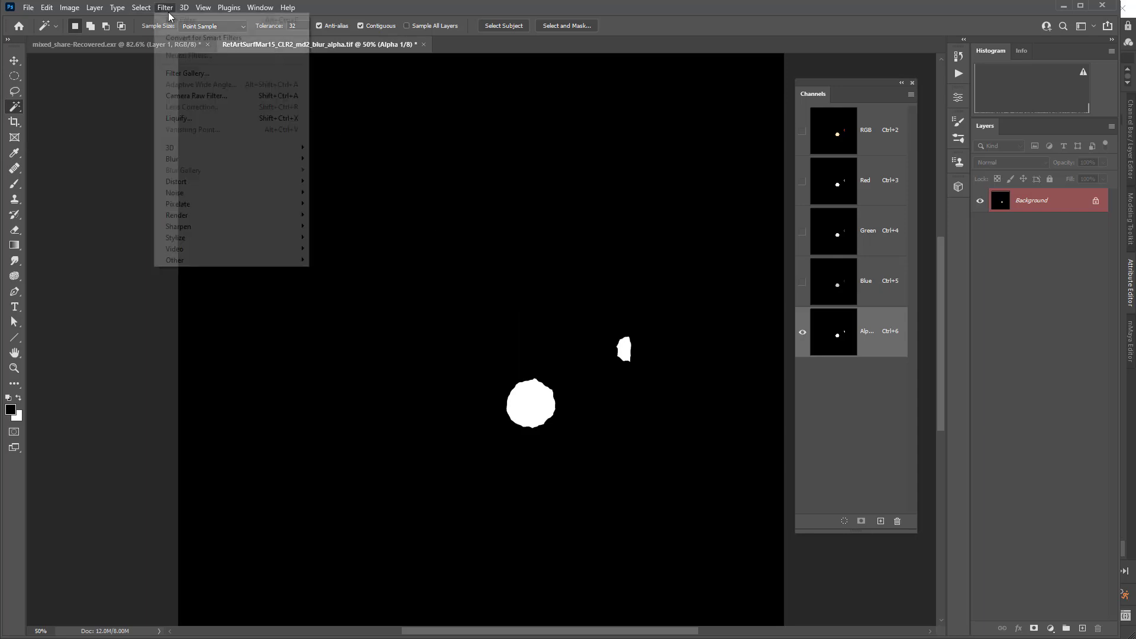
{"action": "mouse_move", "coordinate": [202, 162]}
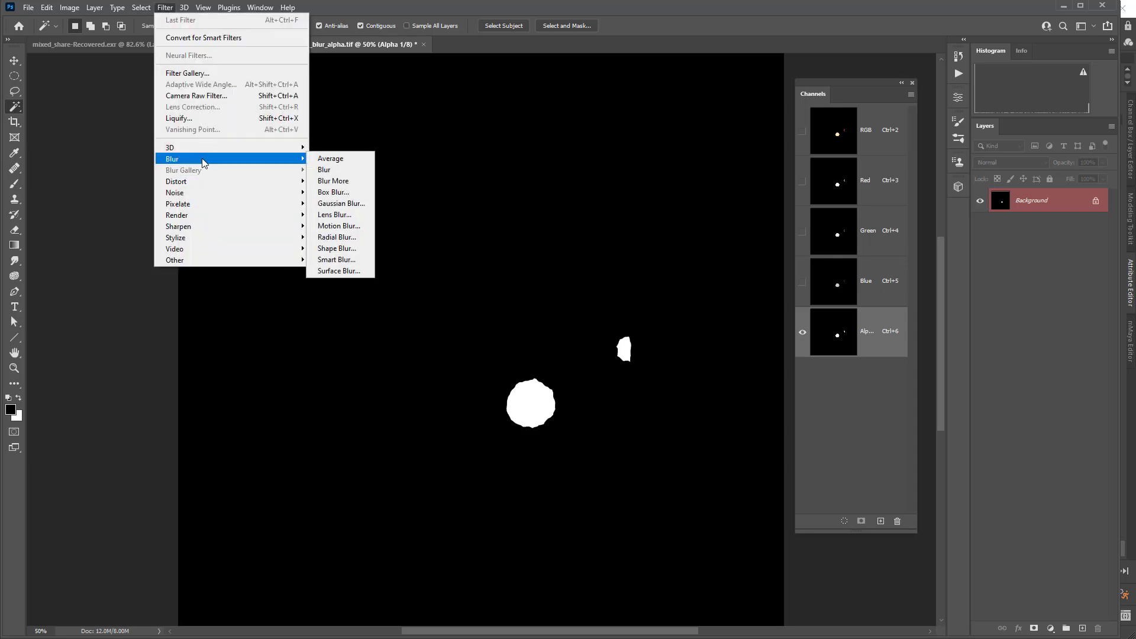
{"action": "left_click", "coordinate": [346, 204]}
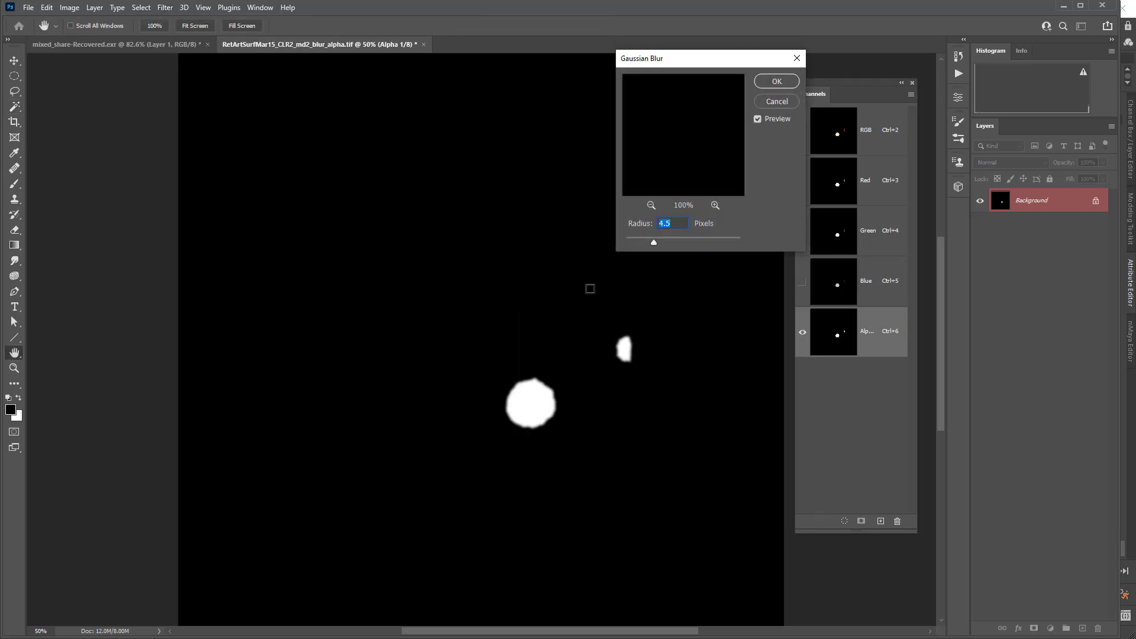
{"action": "left_click", "coordinate": [776, 82]}
{"action": "key", "text": "w"}
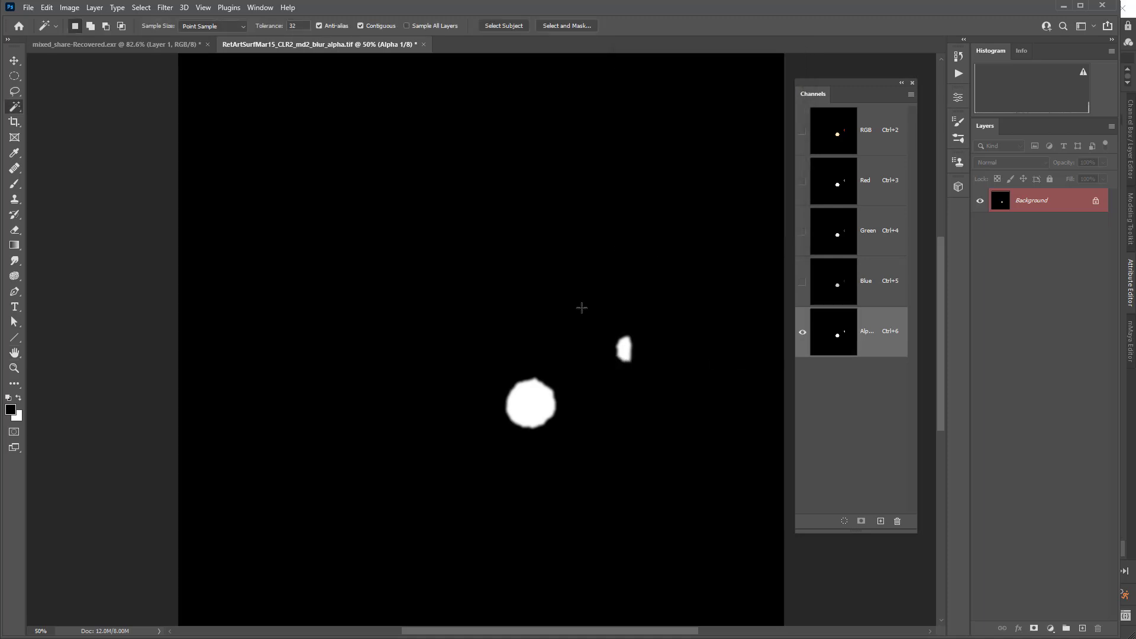
Switch to Maya and connect the Out Alpha of the RetArtSurfMar15_CLR2_md2_blur_alpha.tif node to the Mix input of aiMixShader3
{"action": "key", "text": "alt+Tab"}
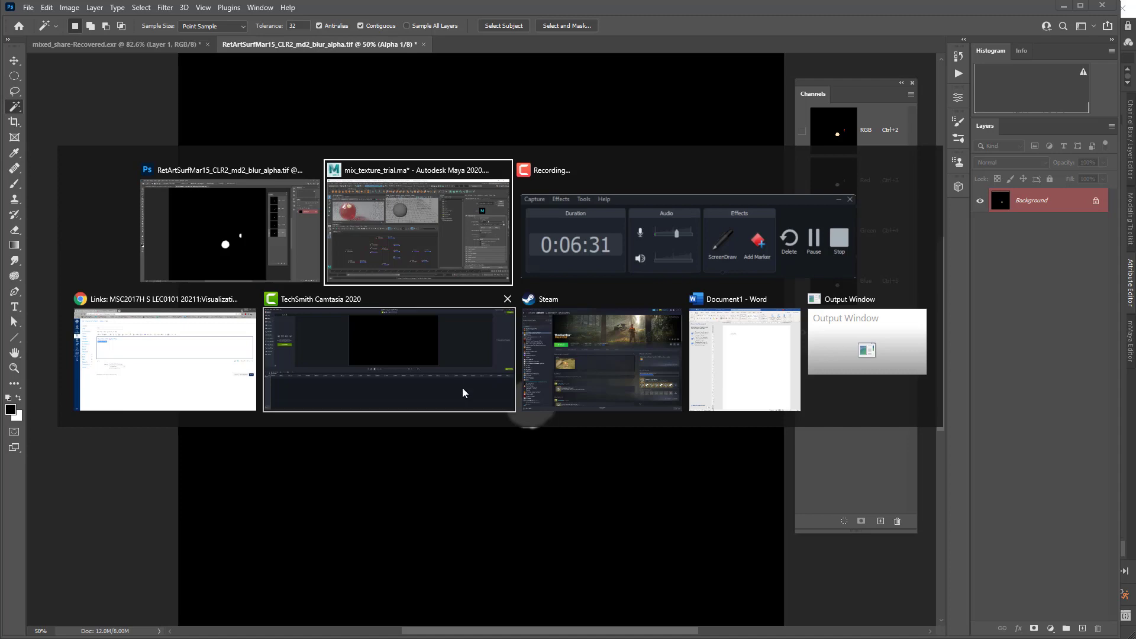
{"action": "left_click", "coordinate": [385, 243]}
{"action": "scroll", "coordinate": [391, 360], "scroll_direction": "down", "scroll_amount": 4}
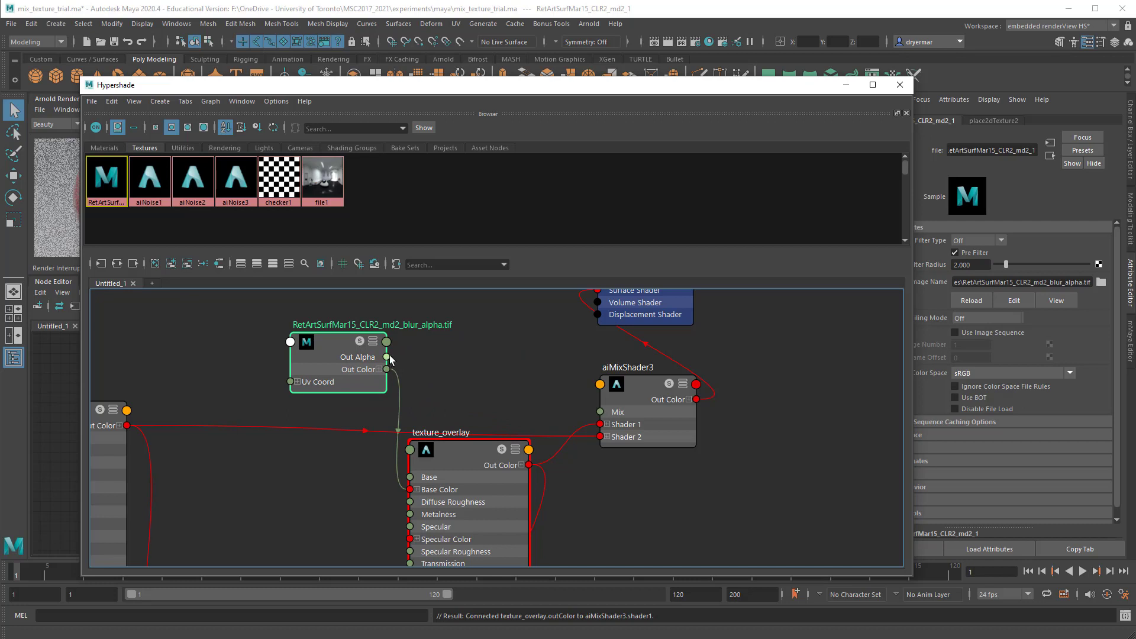
{"action": "left_click_drag", "start_coordinate": [387, 357], "coordinate": [600, 411]}
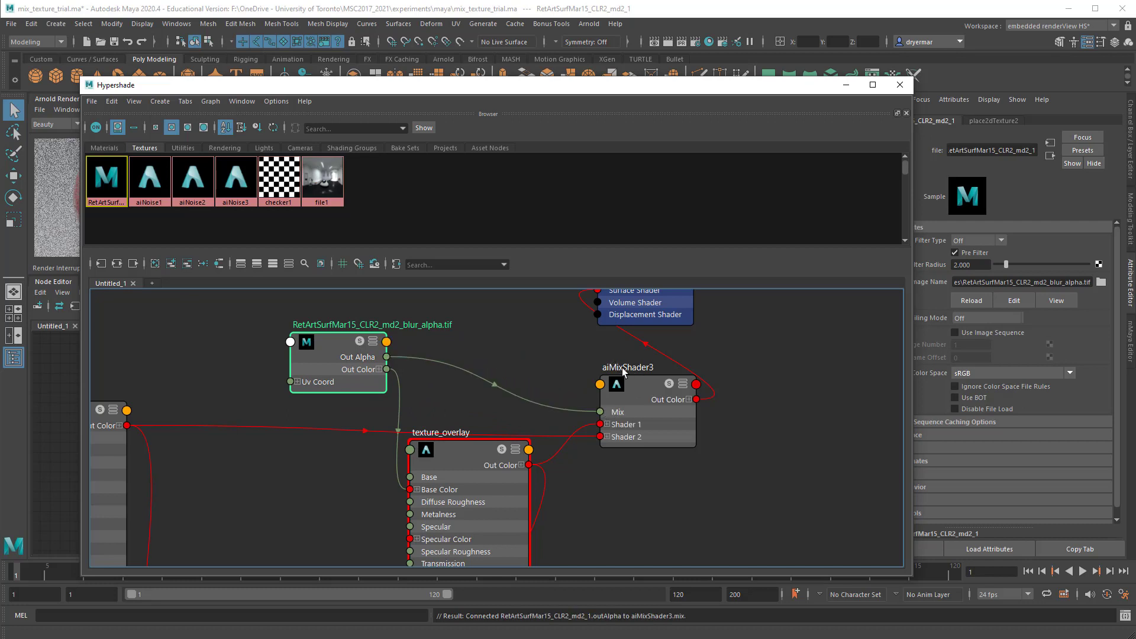
Move the Hypershade window below the viewport, close its browser pane and assign aiMixShader3 to the sphere
{"action": "left_click", "coordinate": [647, 407]}
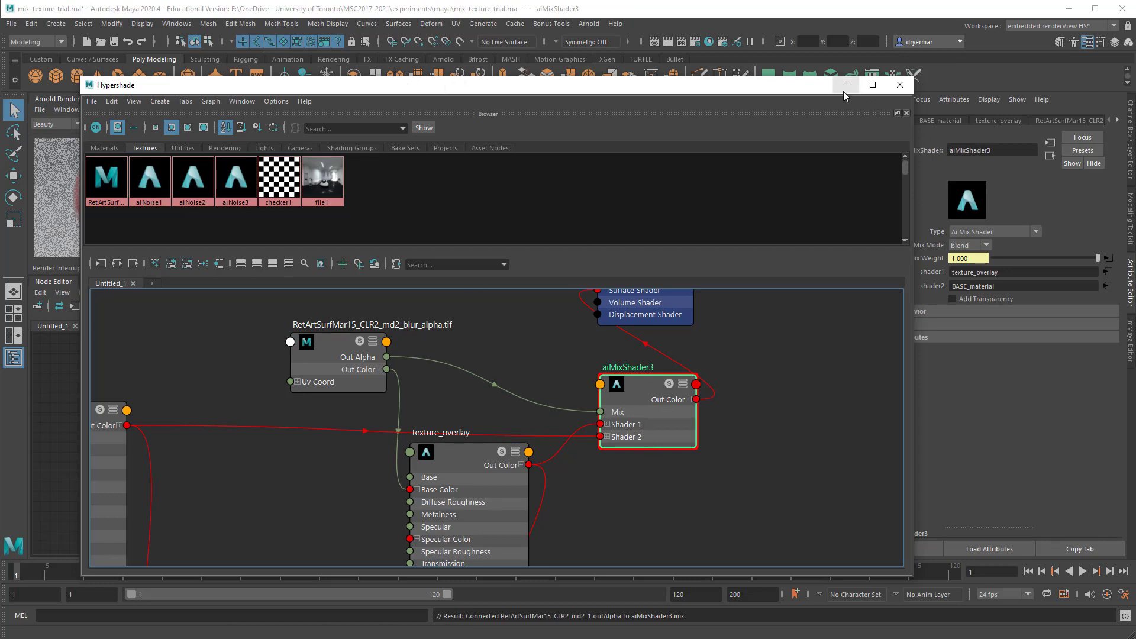
{"action": "left_click_drag", "start_coordinate": [611, 92], "coordinate": [595, 328]}
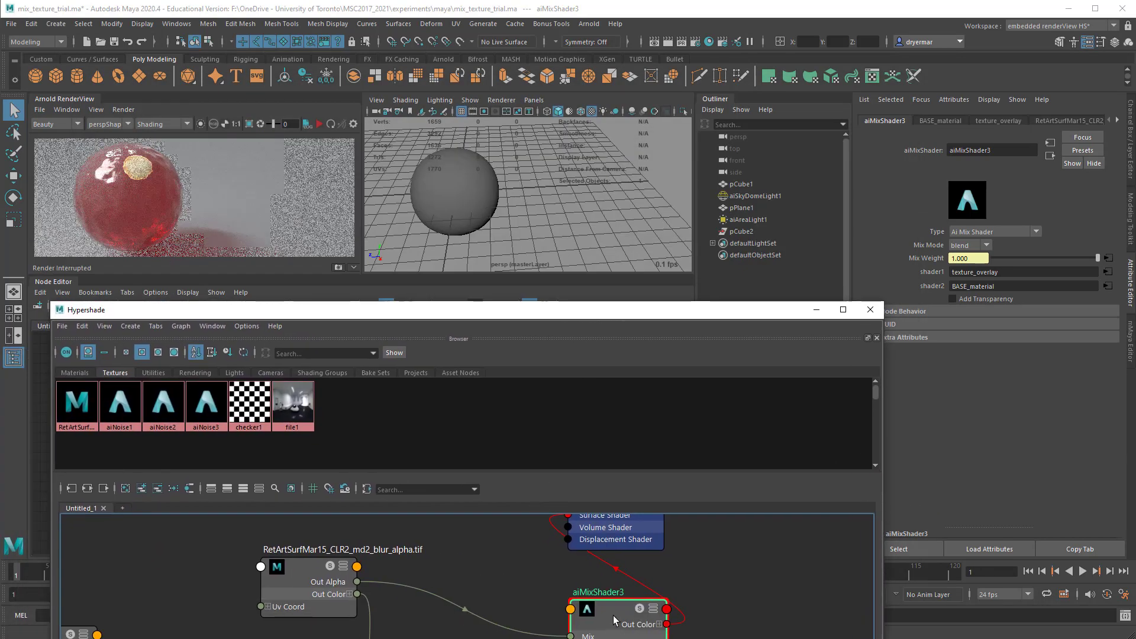
{"action": "left_click", "coordinate": [876, 338]}
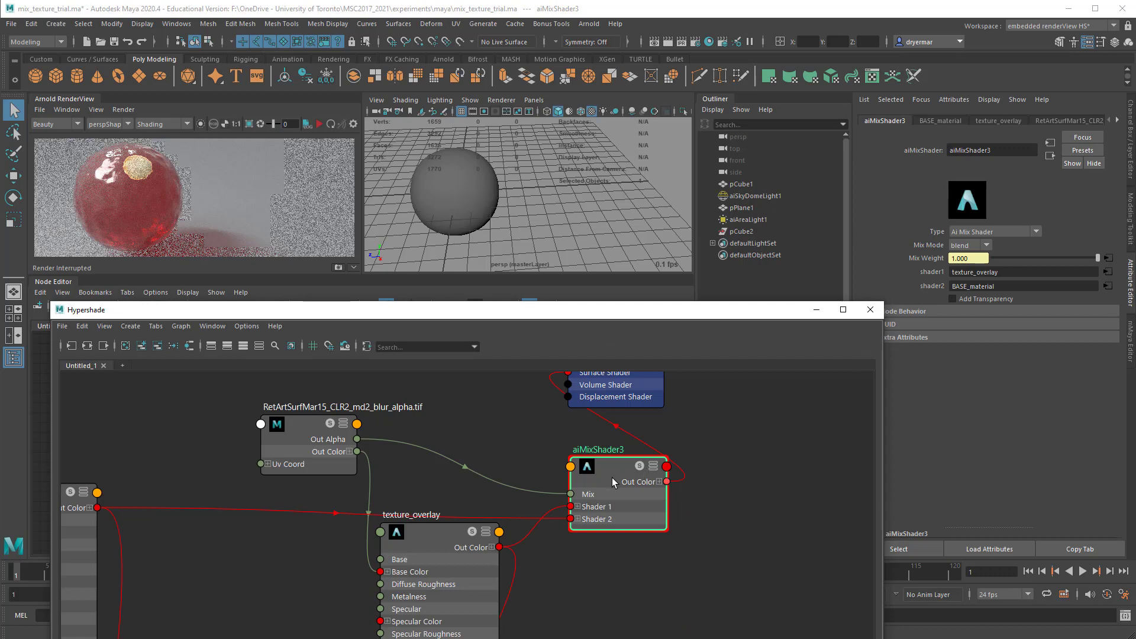
{"action": "middle_click_drag", "start_coordinate": [612, 478], "coordinate": [448, 193]}
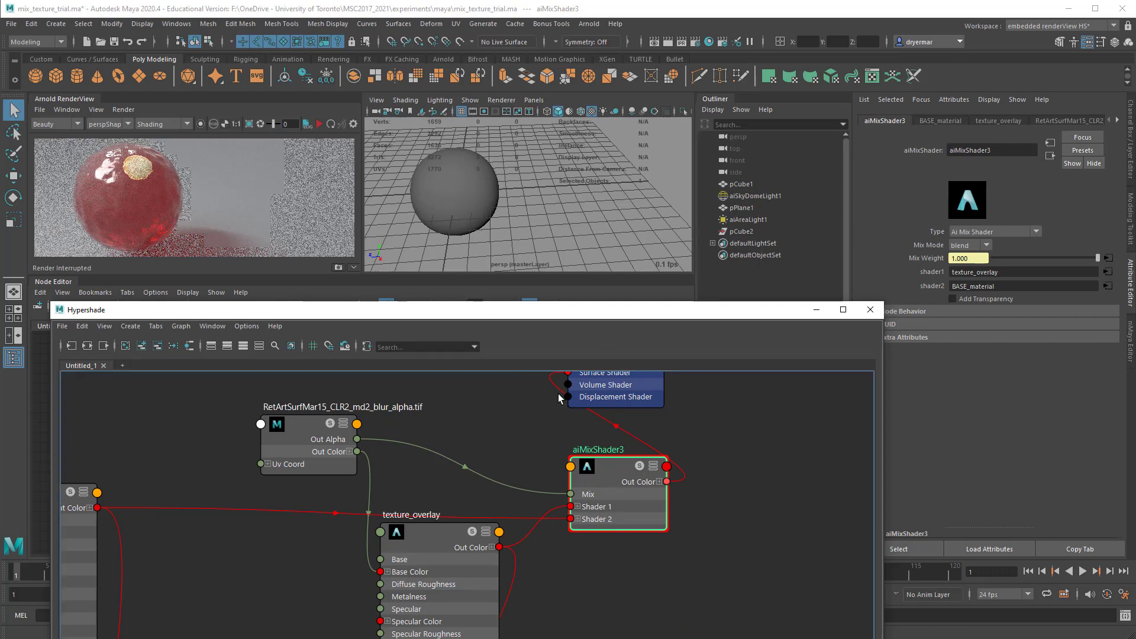
{"action": "middle_click_drag", "start_coordinate": [615, 467], "coordinate": [440, 197]}
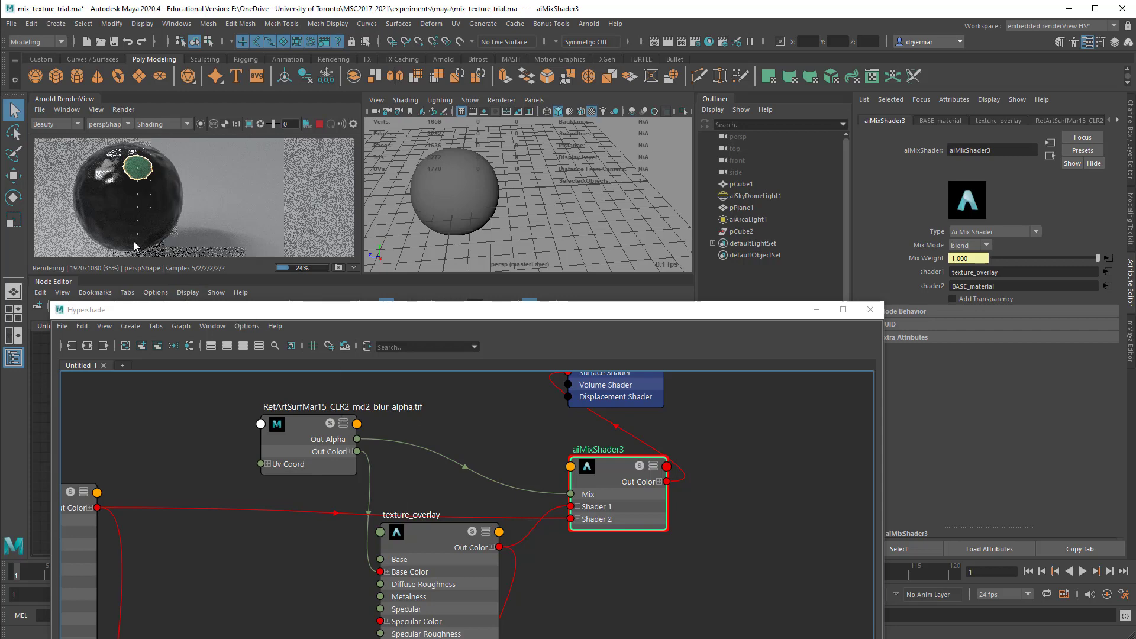
Add a reverse node and place it between the RetArtSurfMar15_CLR2_md2_blur_alpha.tif node and aiMixShader3
{"action": "left_click_drag", "start_coordinate": [305, 422], "coordinate": [295, 438]}
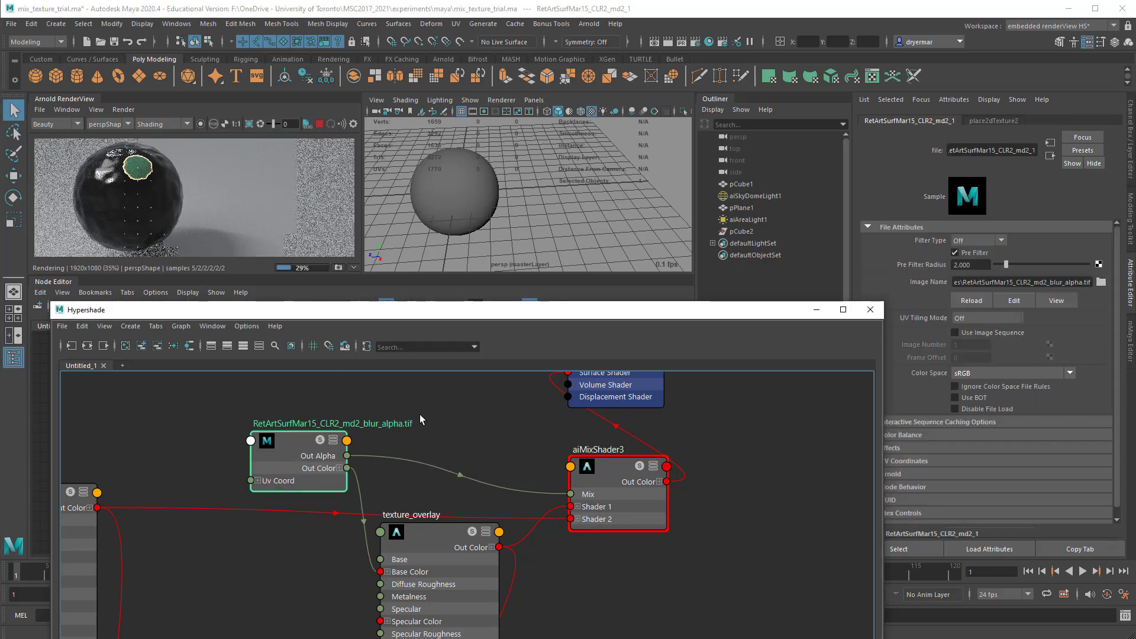
{"action": "left_click", "coordinate": [442, 417]}
{"action": "key", "text": "Tab"}
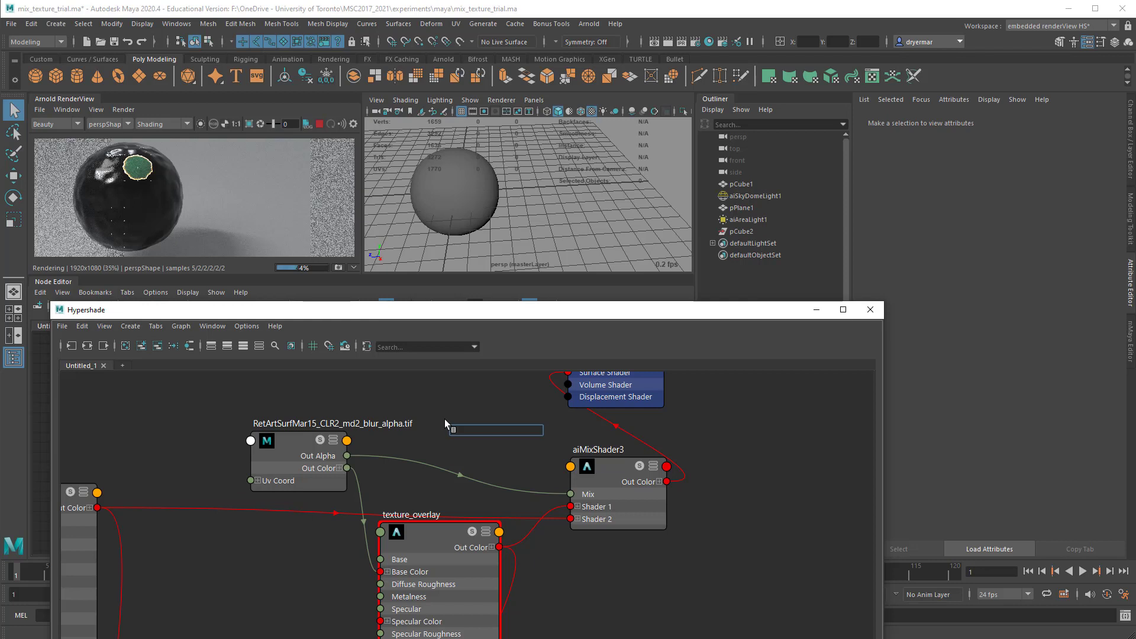
{"action": "type", "text": "rever"}
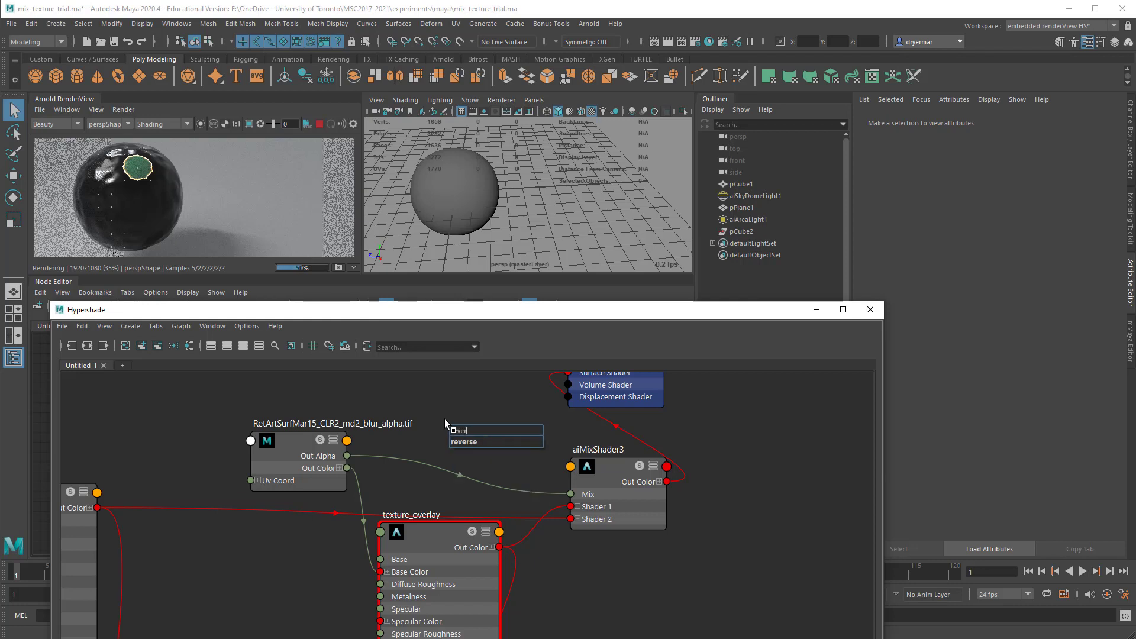
{"action": "type", "text": "se"}
{"action": "left_click", "coordinate": [471, 442]}
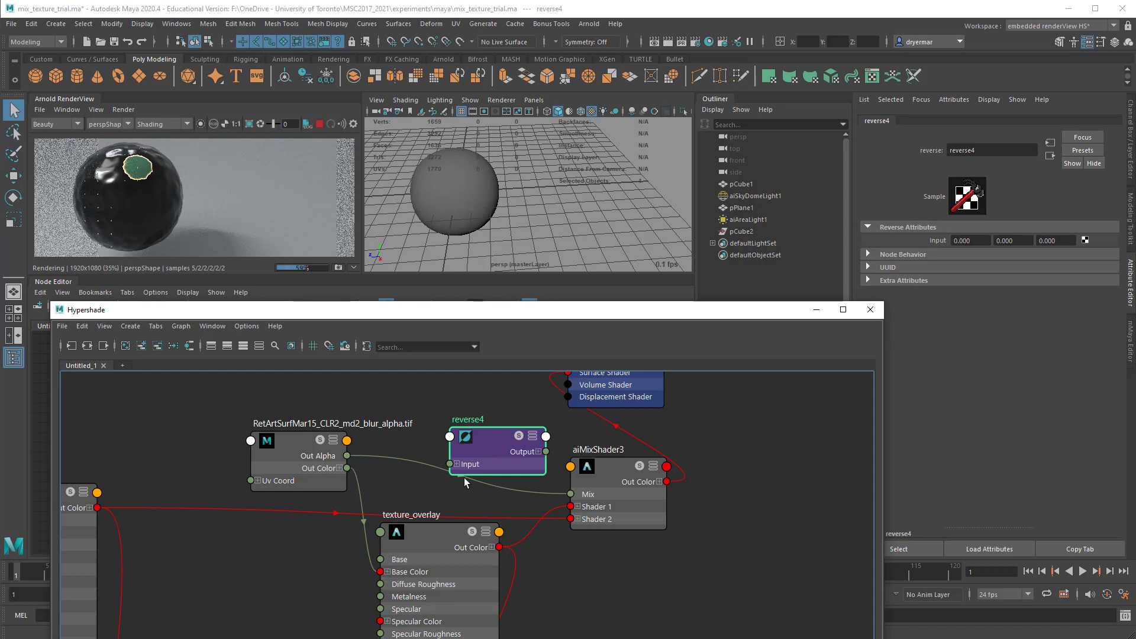
{"action": "left_click_drag", "start_coordinate": [486, 453], "coordinate": [465, 412]}
Route the texture's Out Alpha into Input X of reverse4 and connect Output X to the Mix of aiMixShader3
{"action": "left_click", "coordinate": [435, 423]}
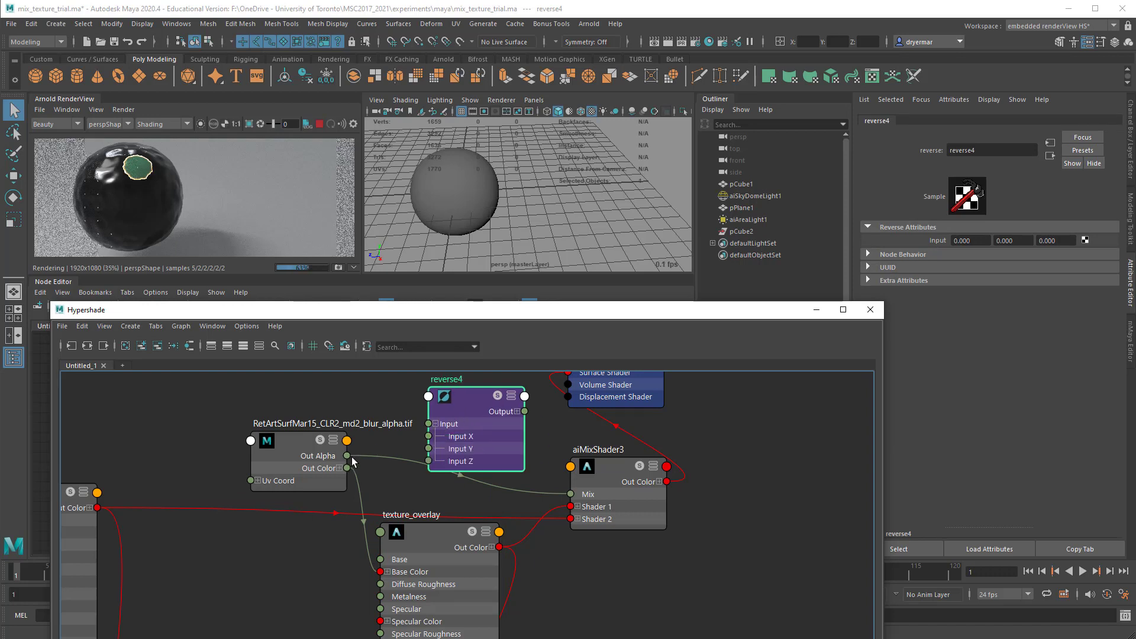
{"action": "left_click_drag", "start_coordinate": [347, 455], "coordinate": [571, 494]}
{"action": "left_click", "coordinate": [492, 408]}
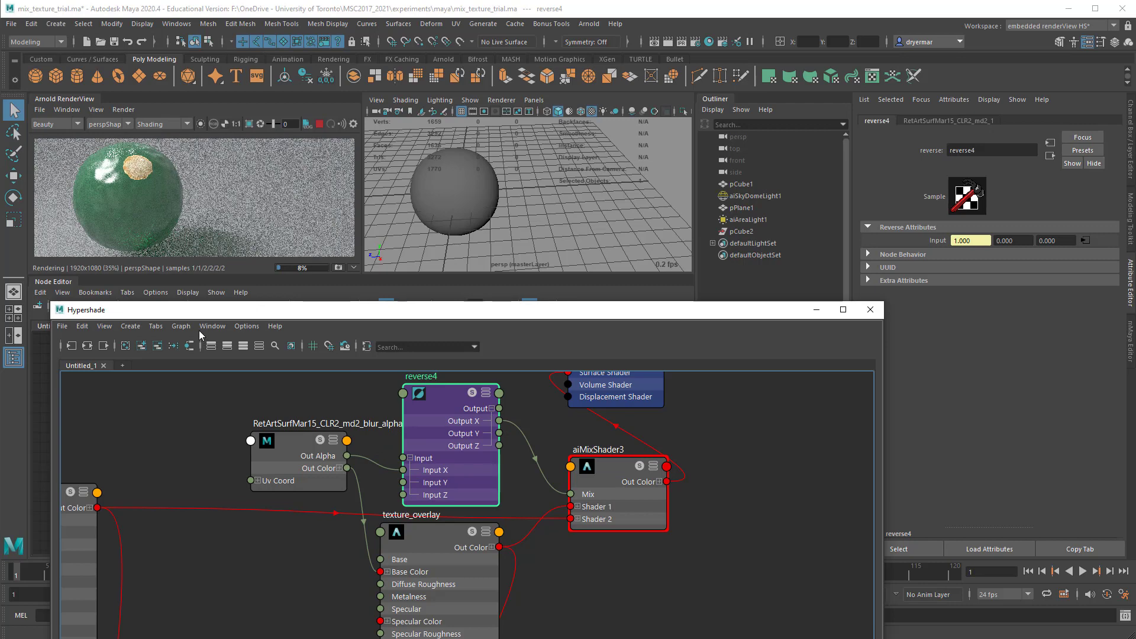
Select aiMixShader3 to show its attributes and move aiMixShader3SG farther right and slightly lower, above aiMixShader3
{"action": "left_click", "coordinate": [613, 462]}
{"action": "middle_click_drag", "start_coordinate": [646, 411], "coordinate": [664, 464], "text": "alt"}
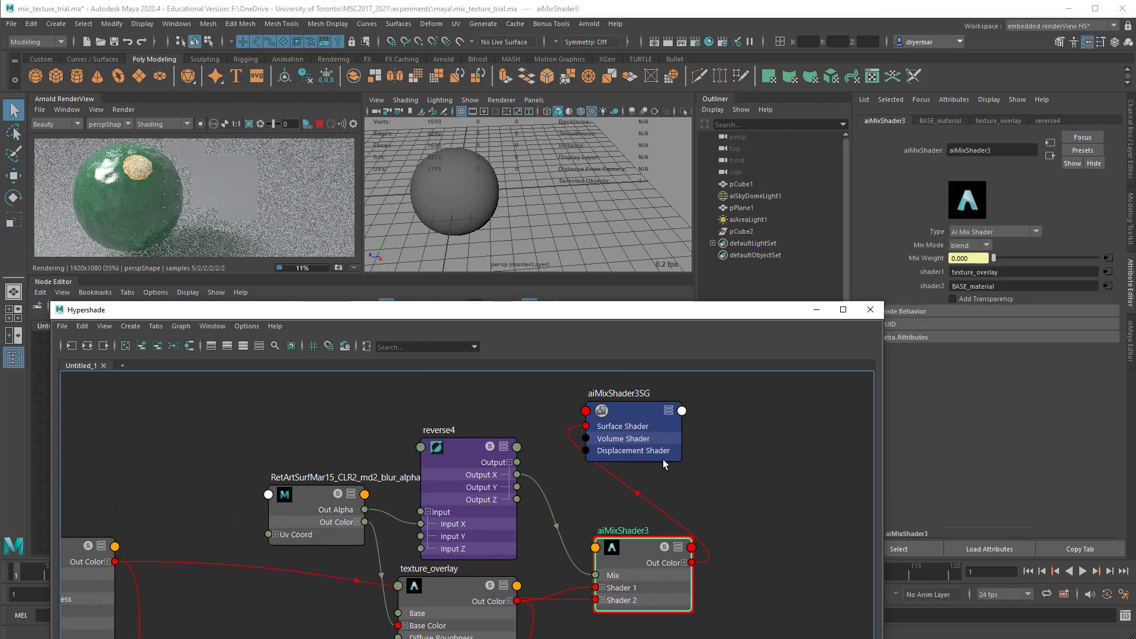
{"action": "left_click_drag", "start_coordinate": [654, 446], "coordinate": [719, 469]}
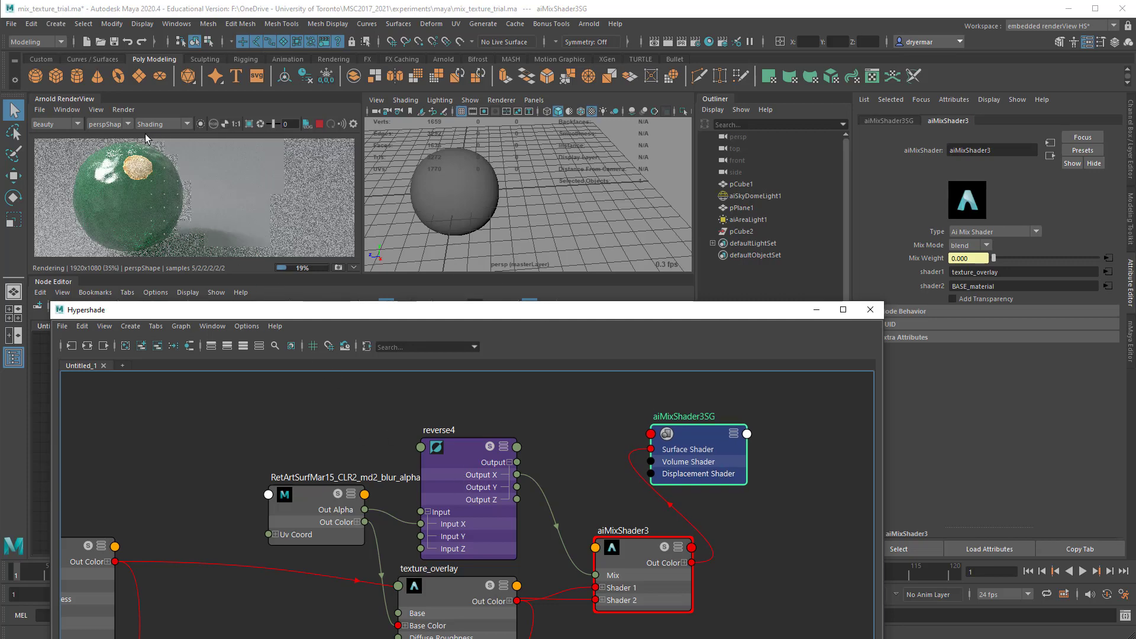
Update the full scene in the Arnold render view to refresh the sphere's render
{"action": "right_click_drag", "start_coordinate": [627, 518], "coordinate": [465, 461], "text": "alt"}
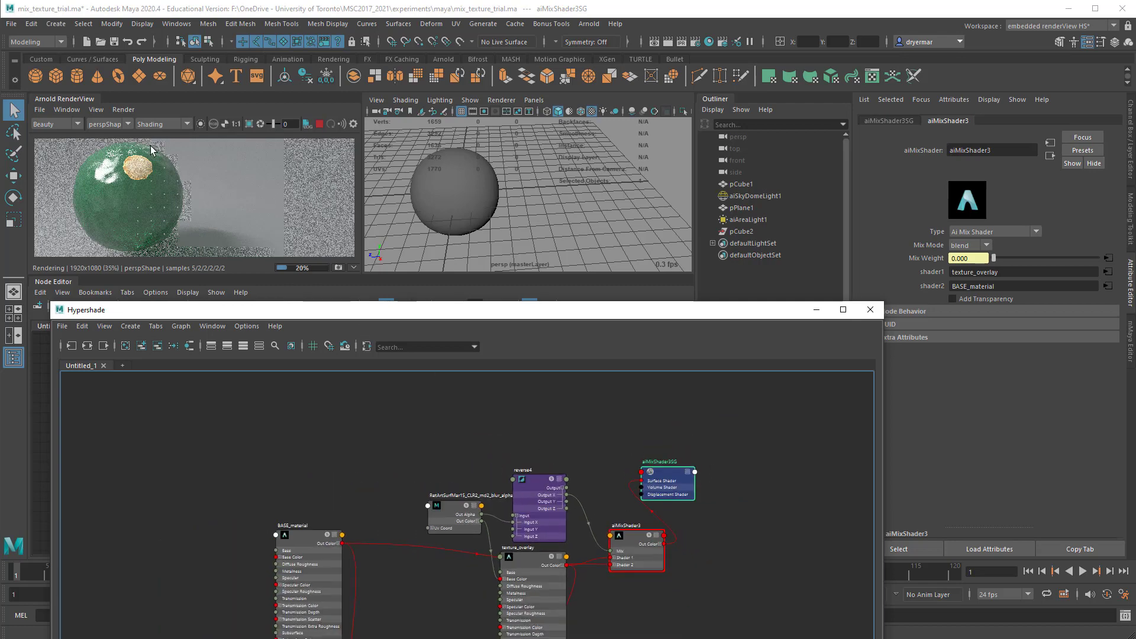
{"action": "left_click", "coordinate": [125, 111]}
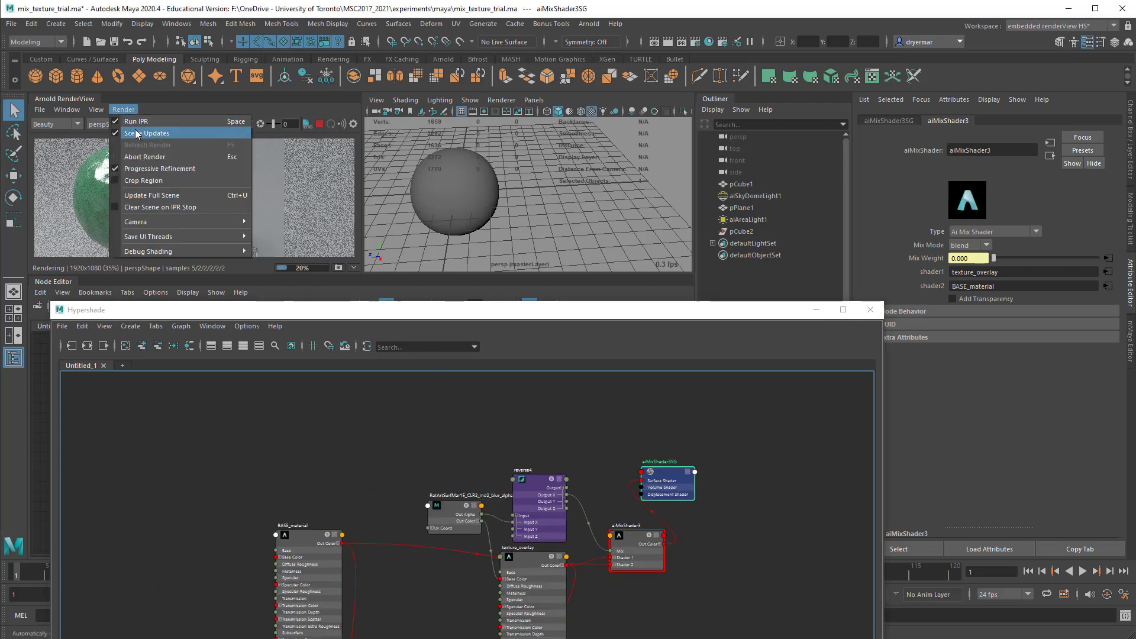
{"action": "left_click", "coordinate": [148, 196]}
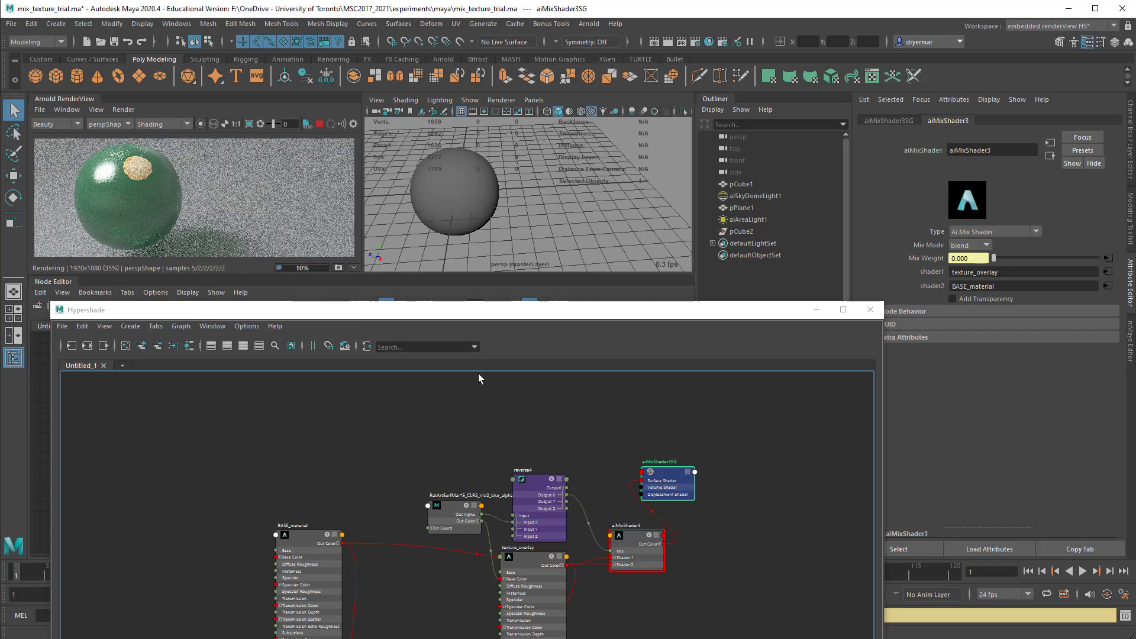
Move the Hypershade window up beside the render and narrow it so the rendered sphere stays uncovered
{"action": "left_click_drag", "start_coordinate": [432, 317], "coordinate": [582, 242]}
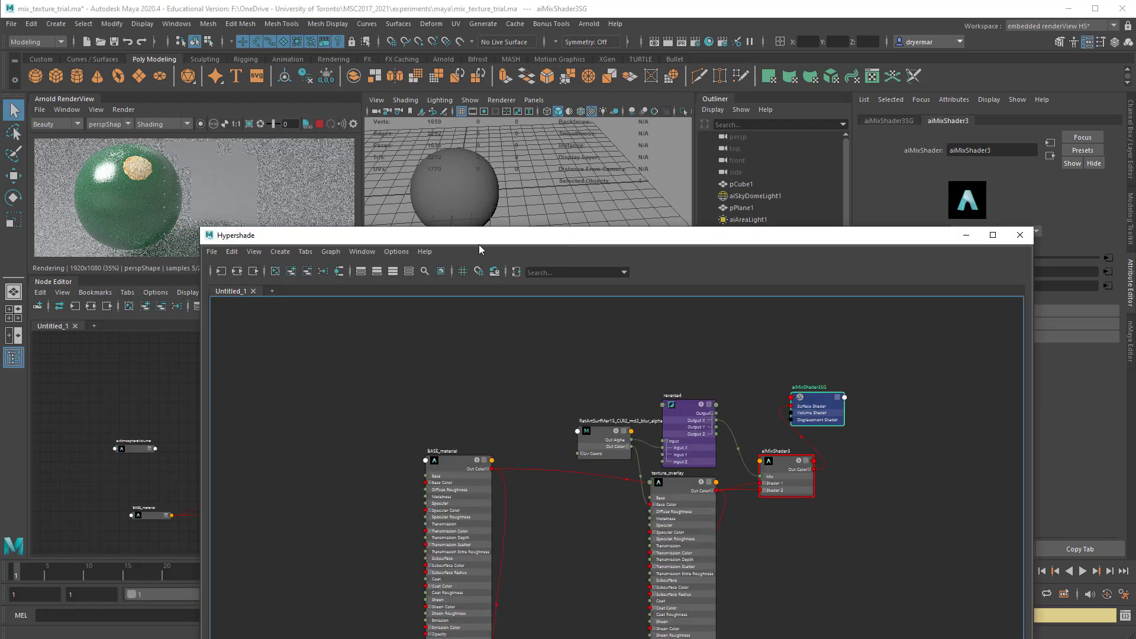
{"action": "left_click_drag", "start_coordinate": [521, 210], "coordinate": [509, 96]}
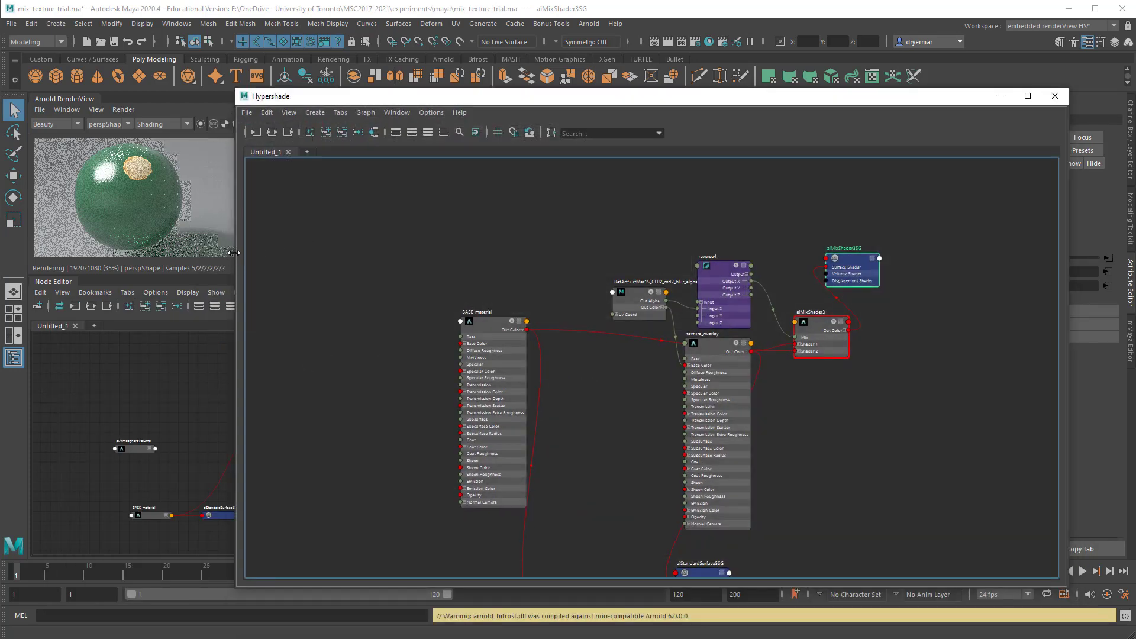
{"action": "left_click_drag", "start_coordinate": [240, 255], "coordinate": [349, 255]}
Rearrange the nodes with texture_overlay beside BASE_material, reverse4 before aiMixShader3, and aiMixShader3SG above and to the right of it
{"action": "left_click_drag", "start_coordinate": [831, 355], "coordinate": [673, 360]}
{"action": "left_click_drag", "start_coordinate": [717, 288], "coordinate": [421, 310]}
{"action": "left_click_drag", "start_coordinate": [835, 293], "coordinate": [661, 272]}
{"action": "left_click_drag", "start_coordinate": [934, 339], "coordinate": [795, 262]}
{"action": "scroll", "coordinate": [817, 293], "scroll_direction": "up", "scroll_amount": 3}
{"action": "middle_click_drag", "start_coordinate": [952, 268], "coordinate": [896, 358], "text": "alt"}
{"action": "left_click_drag", "start_coordinate": [979, 356], "coordinate": [830, 242]}
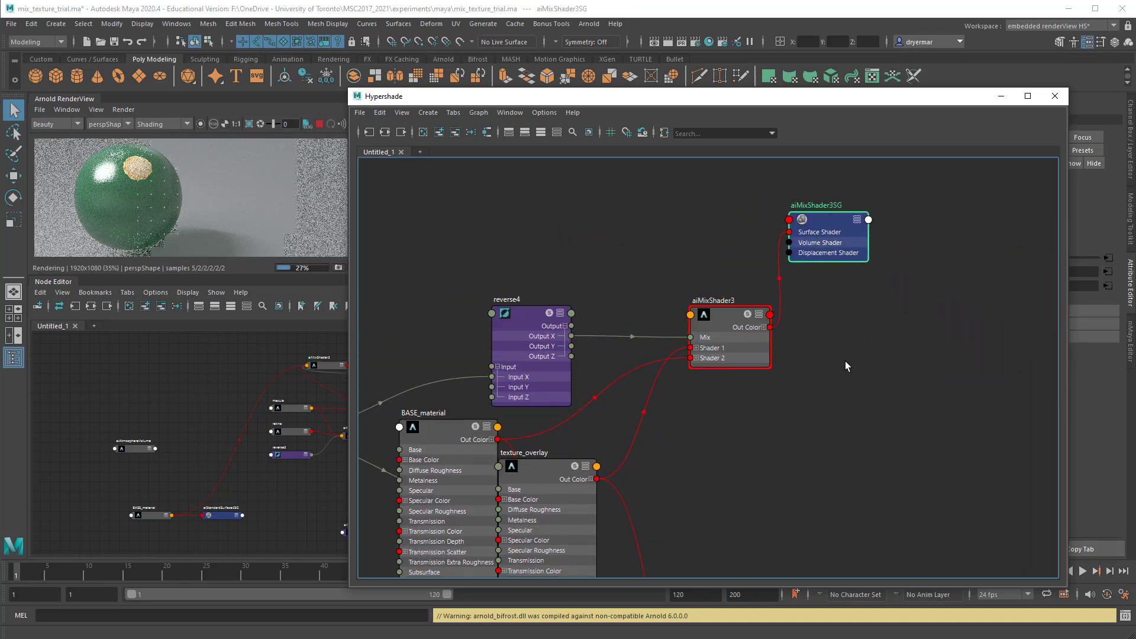
Add an aiNoise node to the graph and place it above reverse4
{"action": "left_click", "coordinate": [637, 253]}
{"action": "key", "text": "Tab"}
{"action": "type", "text": "in"}
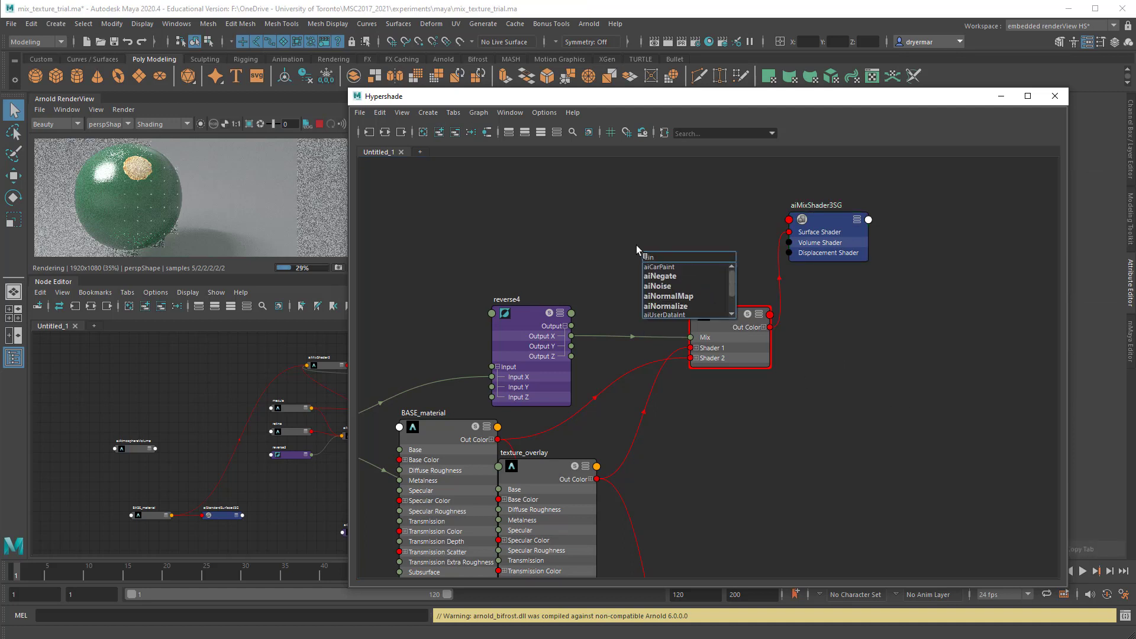
{"action": "type", "text": "oise"}
{"action": "key", "text": "Return"}
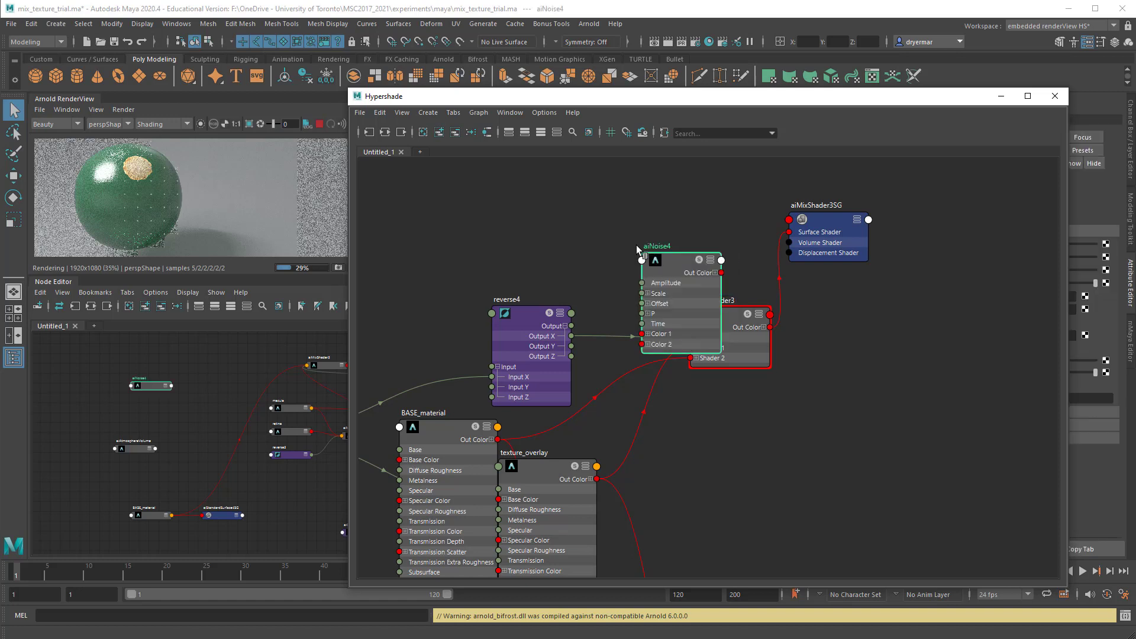
{"action": "left_click_drag", "start_coordinate": [671, 265], "coordinate": [622, 195]}
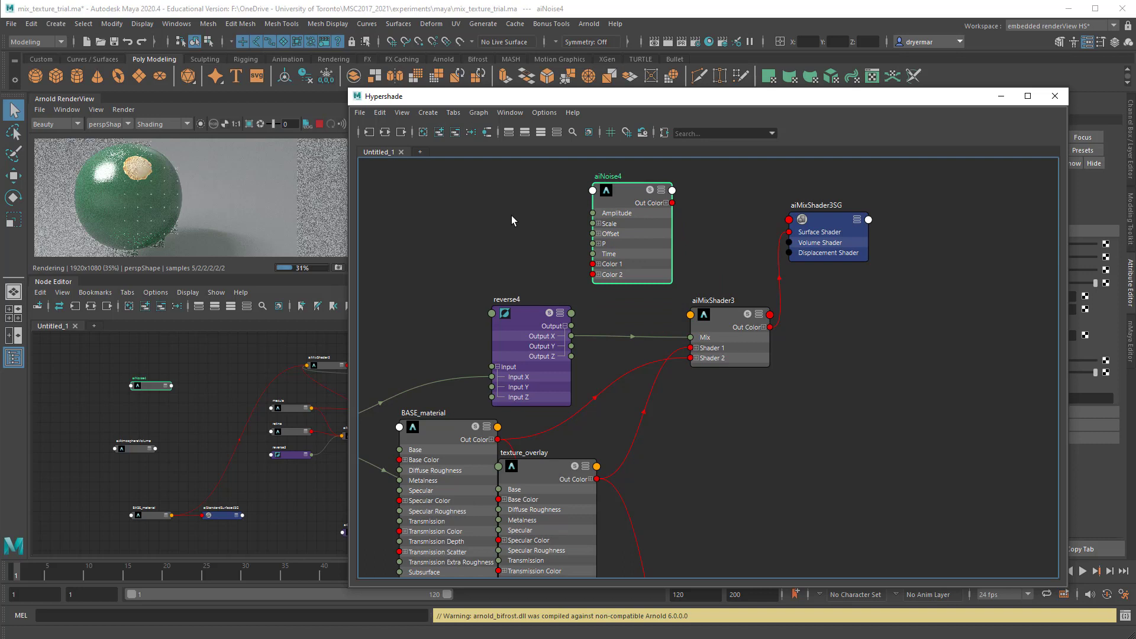
{"action": "left_click_drag", "start_coordinate": [608, 220], "coordinate": [559, 221]}
Add a displacementShader node between aiNoise4 and aiMixShader3SG
{"action": "left_click", "coordinate": [683, 189]}
{"action": "key", "text": "Tab"}
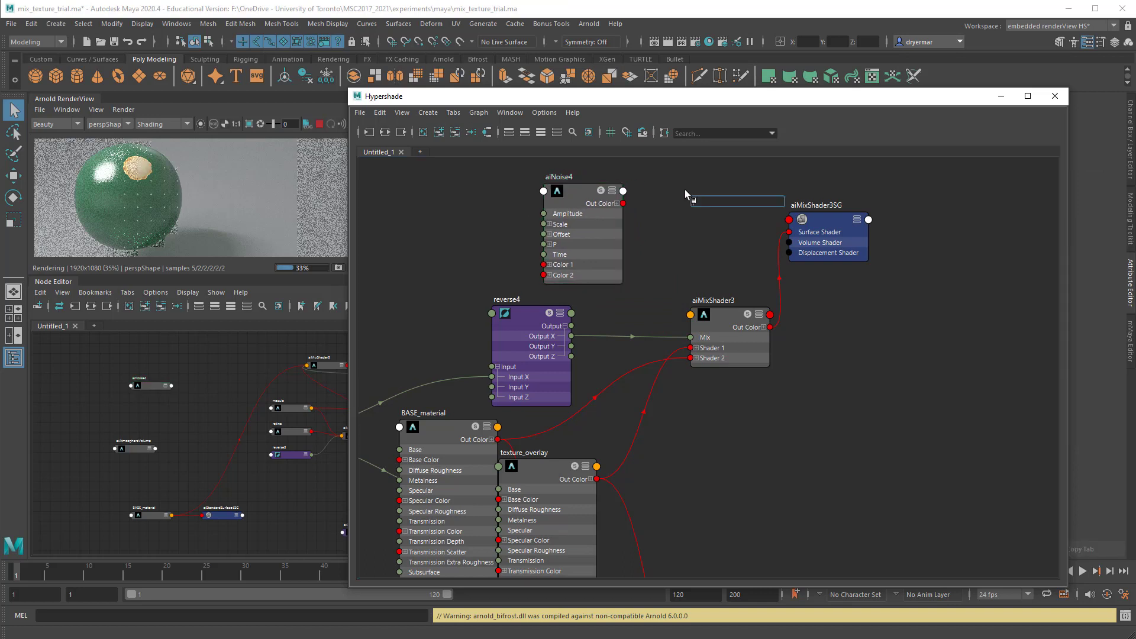
{"action": "type", "text": "disp"}
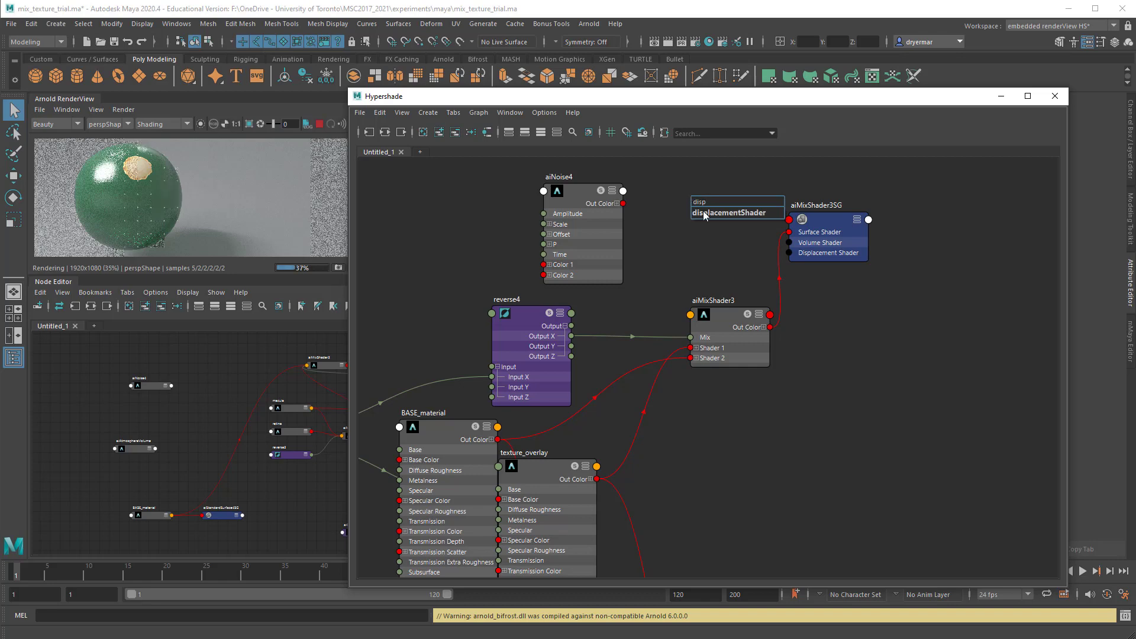
{"action": "left_click", "coordinate": [704, 211]}
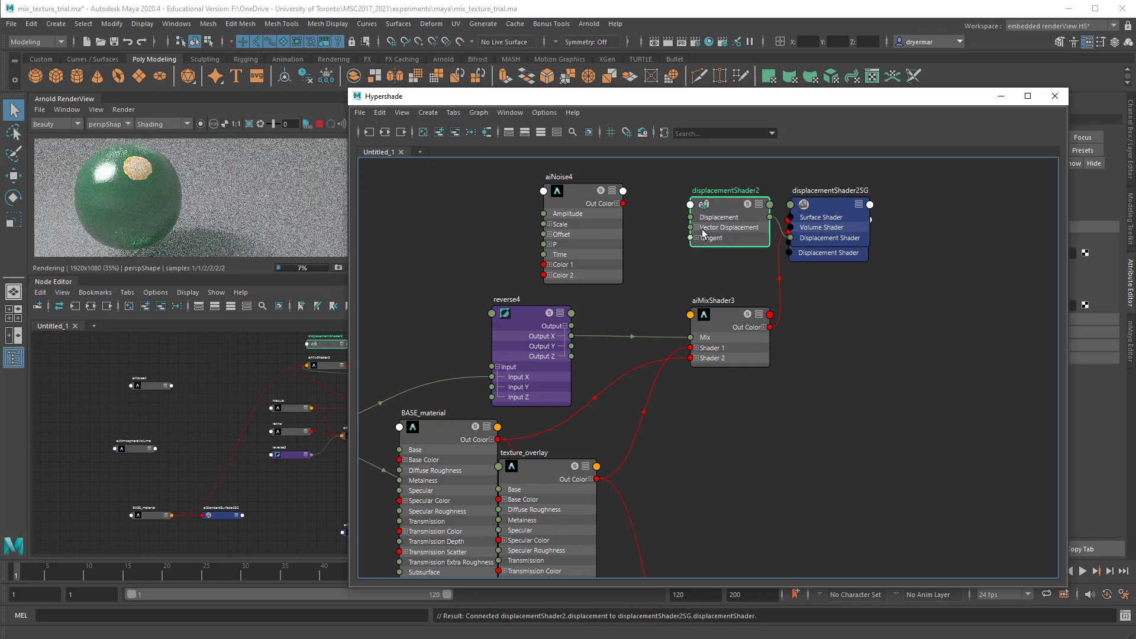
{"action": "left_click_drag", "start_coordinate": [703, 235], "coordinate": [678, 222]}
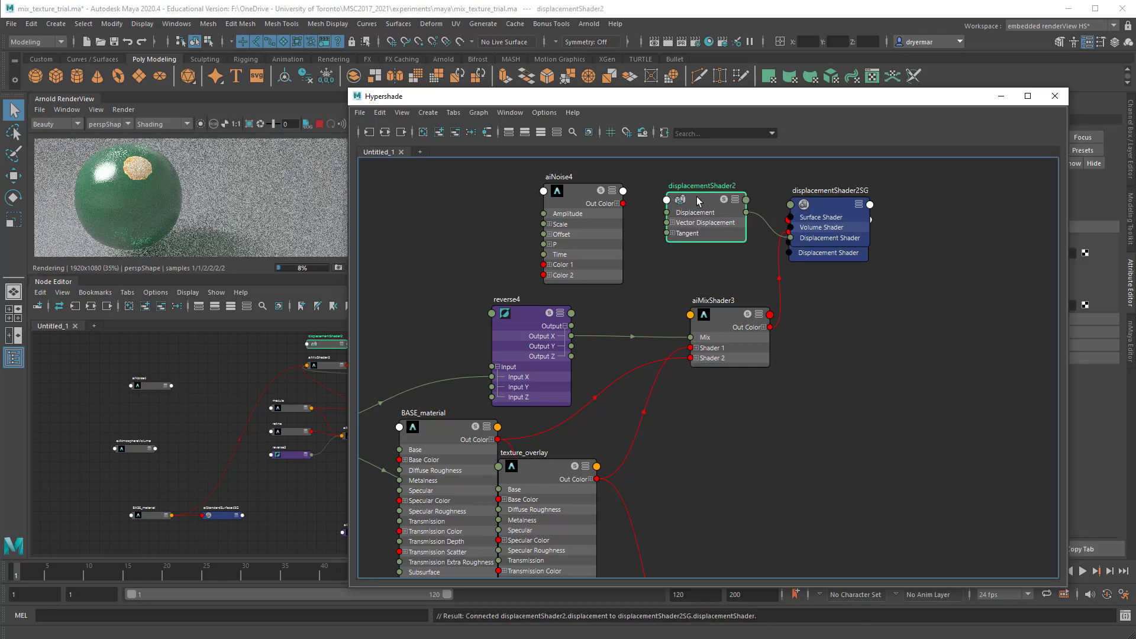
Connect Out Color R of aiNoise4 to Displacement of displacementShader2, and delete the extra displacementShader2SG node
{"action": "left_click", "coordinate": [617, 203]}
{"action": "left_click_drag", "start_coordinate": [624, 215], "coordinate": [691, 192]}
{"action": "left_click_drag", "start_coordinate": [822, 219], "coordinate": [903, 358]}
{"action": "key", "text": "Delete"}
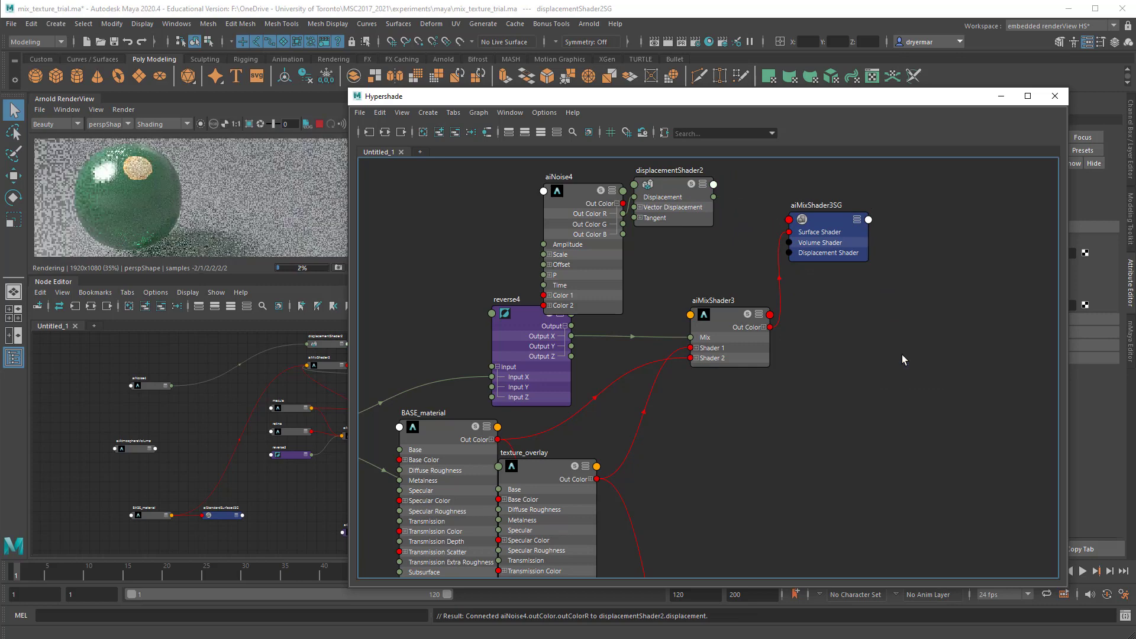
Connect the Displacement output of displacementShader2 to Displacement Shader of aiMixShader3SG and move that shading group farther right
{"action": "left_click_drag", "start_coordinate": [827, 243], "coordinate": [799, 223]}
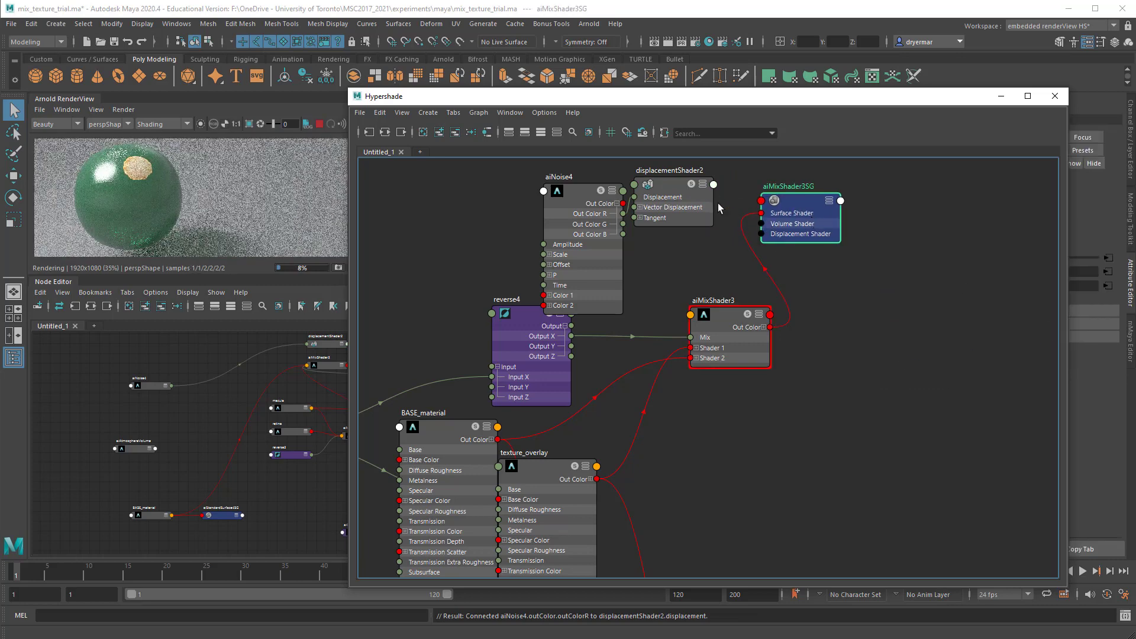
{"action": "left_click", "coordinate": [712, 186]}
{"action": "left_click", "coordinate": [714, 184]}
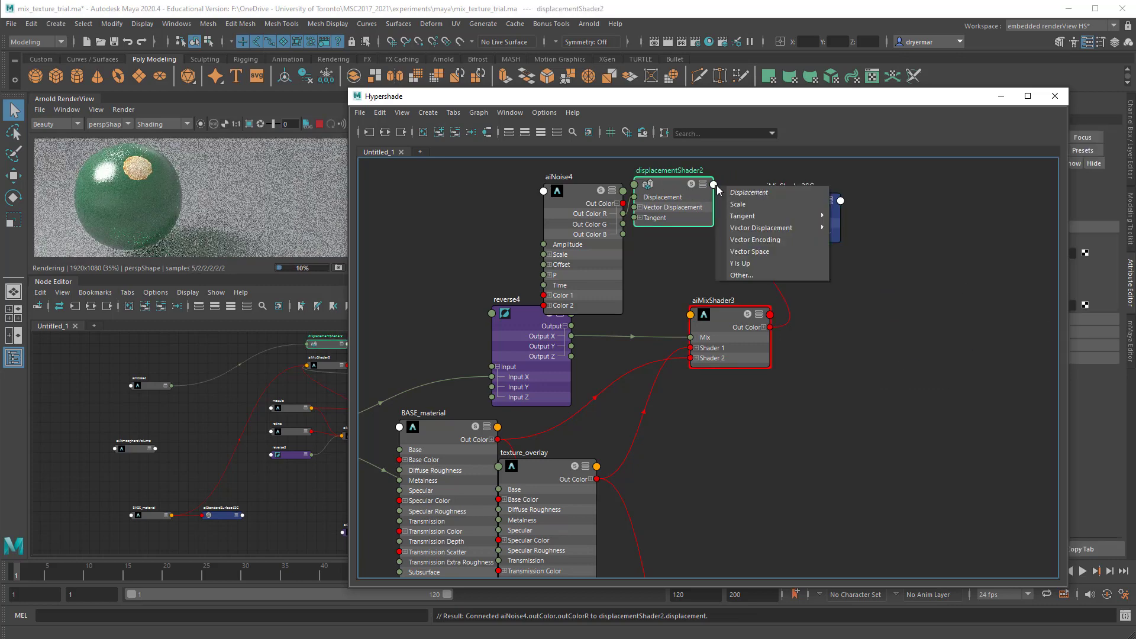
{"action": "left_click", "coordinate": [733, 194]}
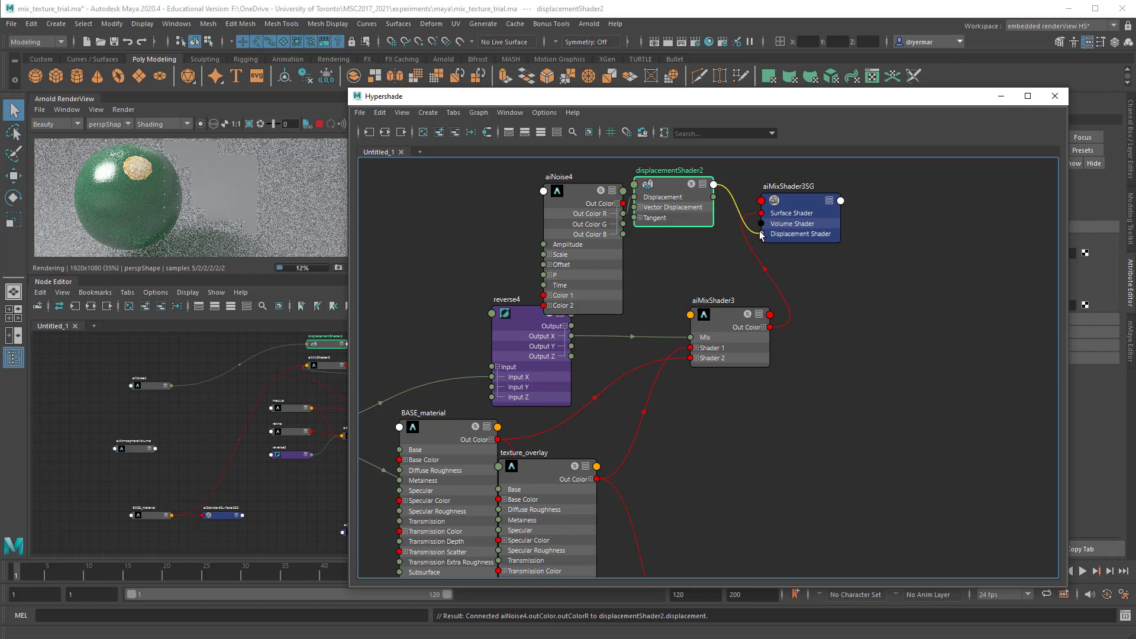
{"action": "left_click", "coordinate": [762, 235]}
{"action": "left_click_drag", "start_coordinate": [782, 213], "coordinate": [814, 213]}
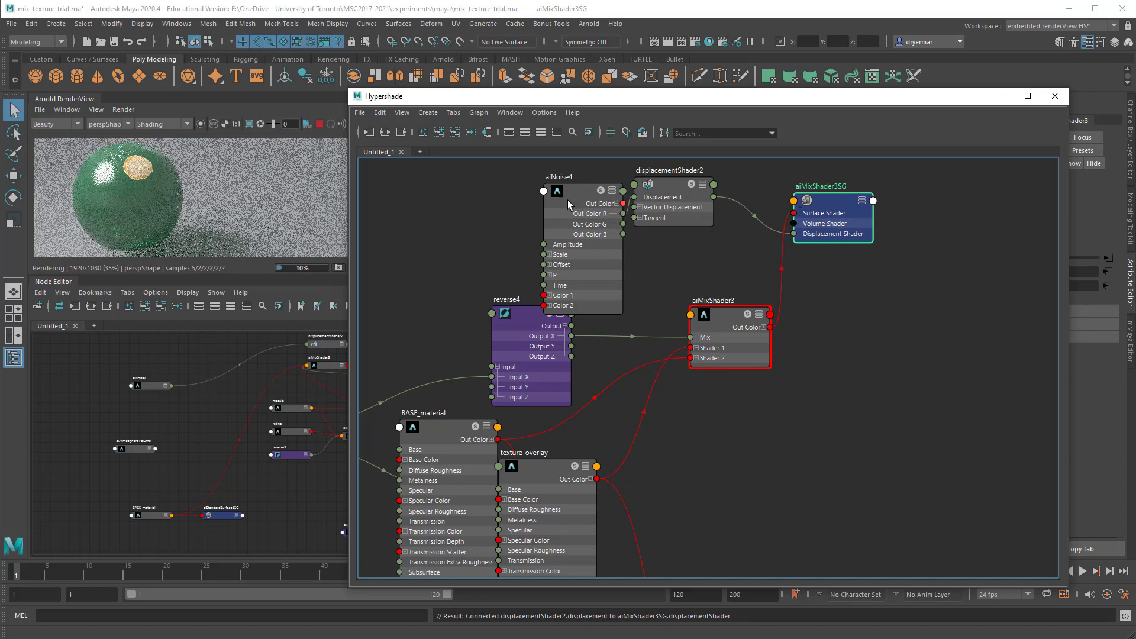
Add an aiUserDataFloat node and connect its Out Value to Scale X, Y and Z of aiNoise4
{"action": "left_click_drag", "start_coordinate": [568, 200], "coordinate": [562, 190]}
{"action": "key", "text": "Tab"}
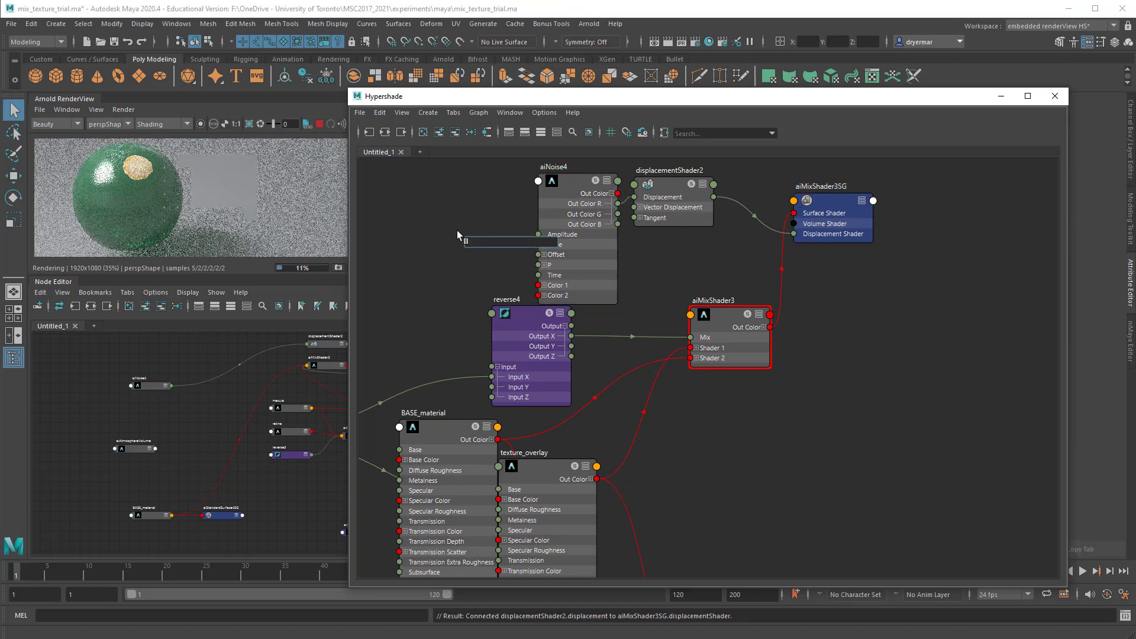
{"action": "type", "text": "aiuser"}
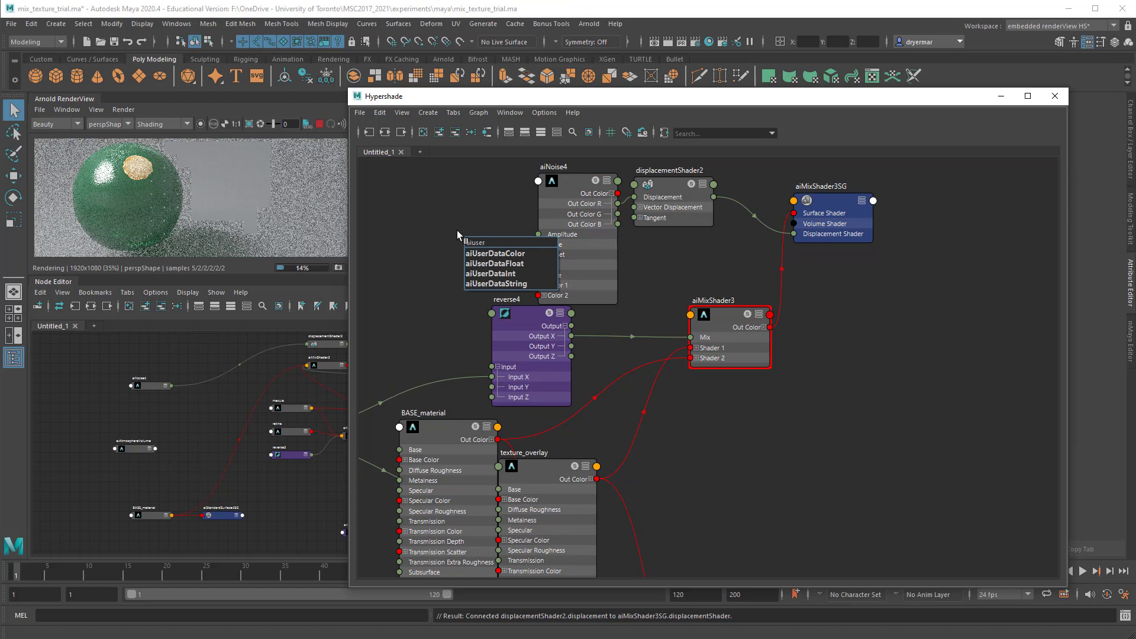
{"action": "left_click", "coordinate": [506, 263]}
{"action": "left_click_drag", "start_coordinate": [509, 264], "coordinate": [538, 275]}
{"action": "left_click", "coordinate": [544, 245]}
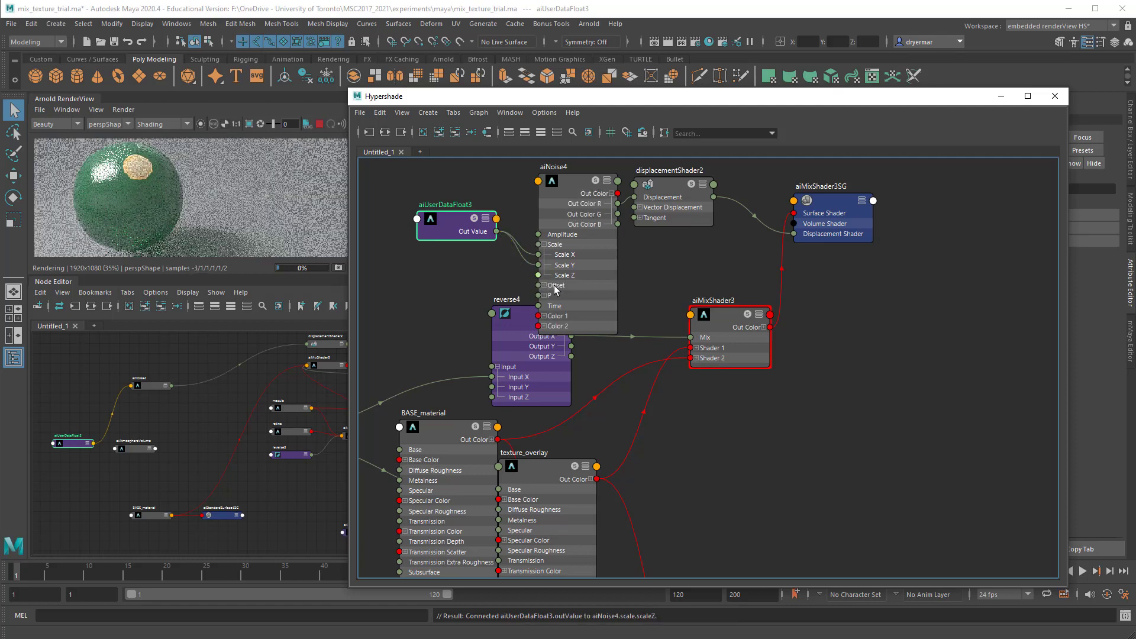
Set the Default Value of aiUserDataFloat3 to 20
{"action": "left_click_drag", "start_coordinate": [930, 99], "coordinate": [734, 71]}
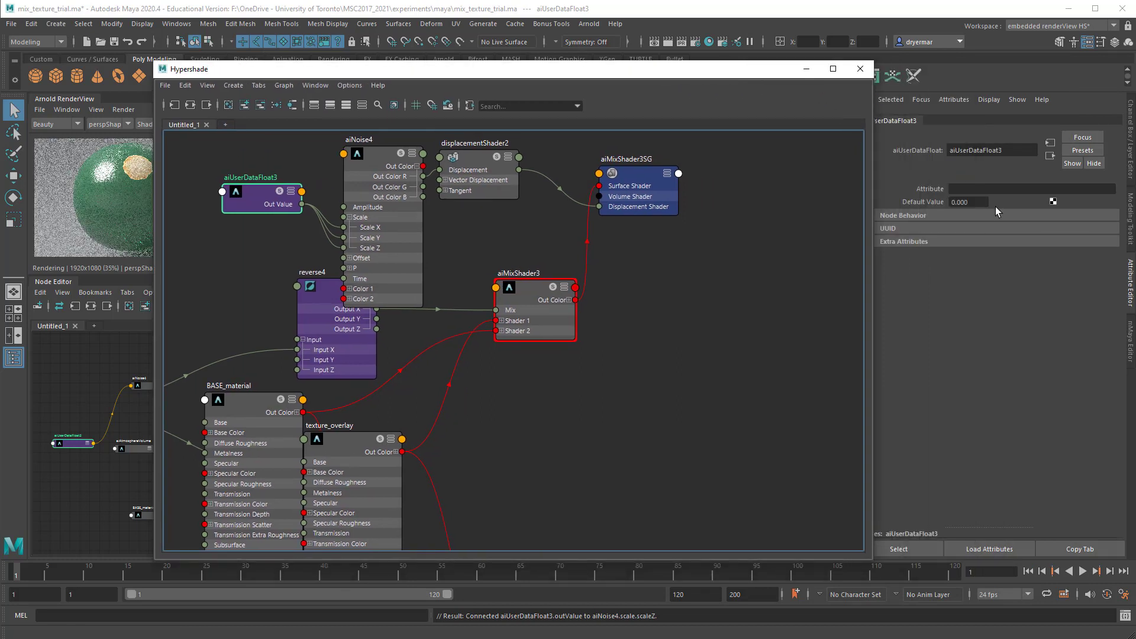
{"action": "left_click", "coordinate": [978, 202]}
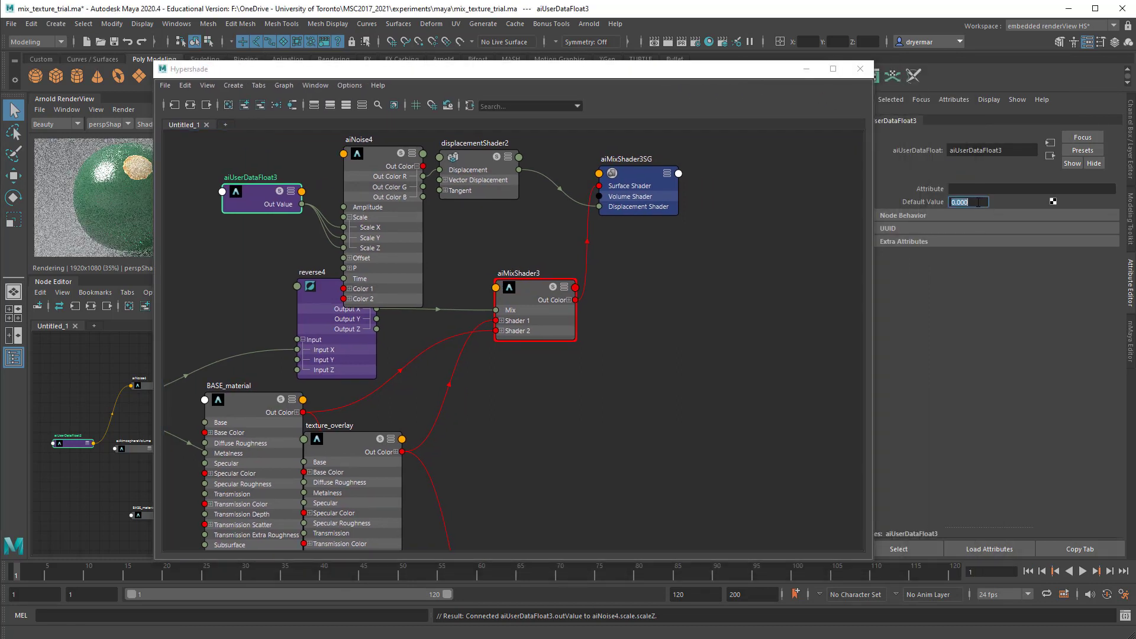
{"action": "type", "text": "20"}
{"action": "key", "text": "Return"}
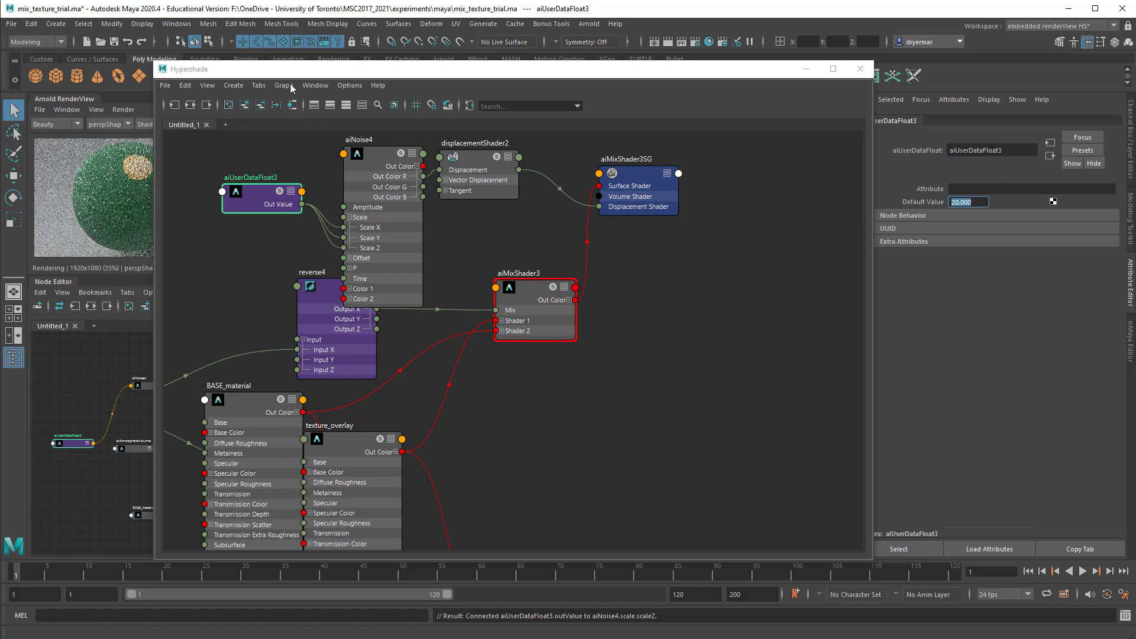
Move the Hypershade window off the render and update the full scene in the Arnold render view
{"action": "left_click_drag", "start_coordinate": [308, 69], "coordinate": [470, 71]}
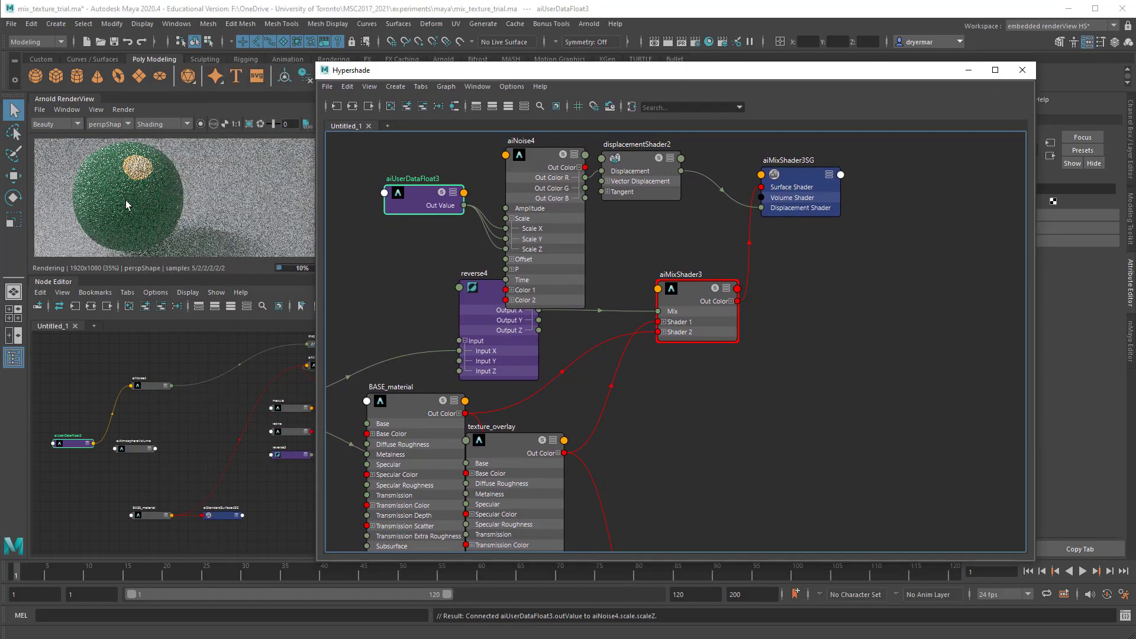
{"action": "left_click", "coordinate": [124, 110]}
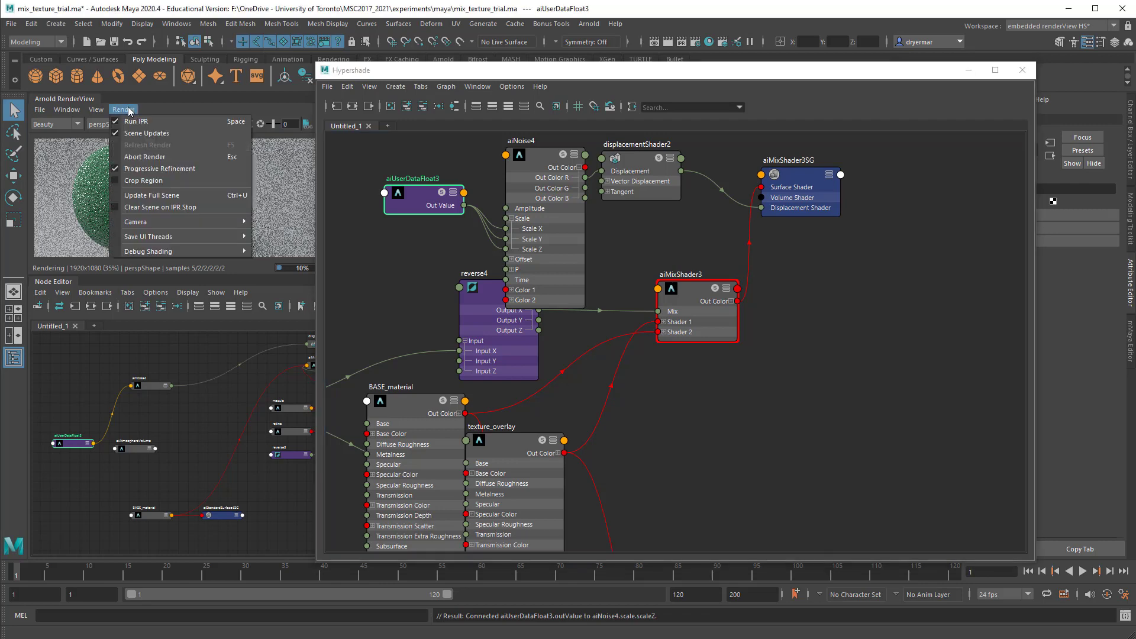
{"action": "left_click", "coordinate": [151, 193]}
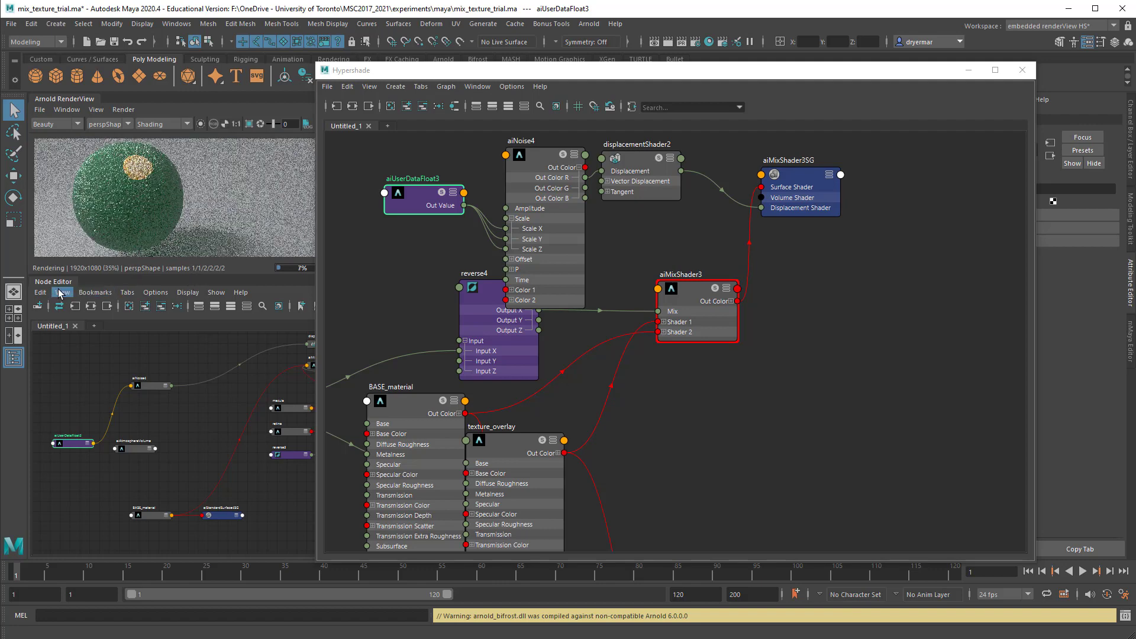
Enlarge the render view over the Node Editor's space, crop the render around the sphere and narrow Hypershade to uncover it
{"action": "left_click_drag", "start_coordinate": [57, 284], "coordinate": [0, 294]}
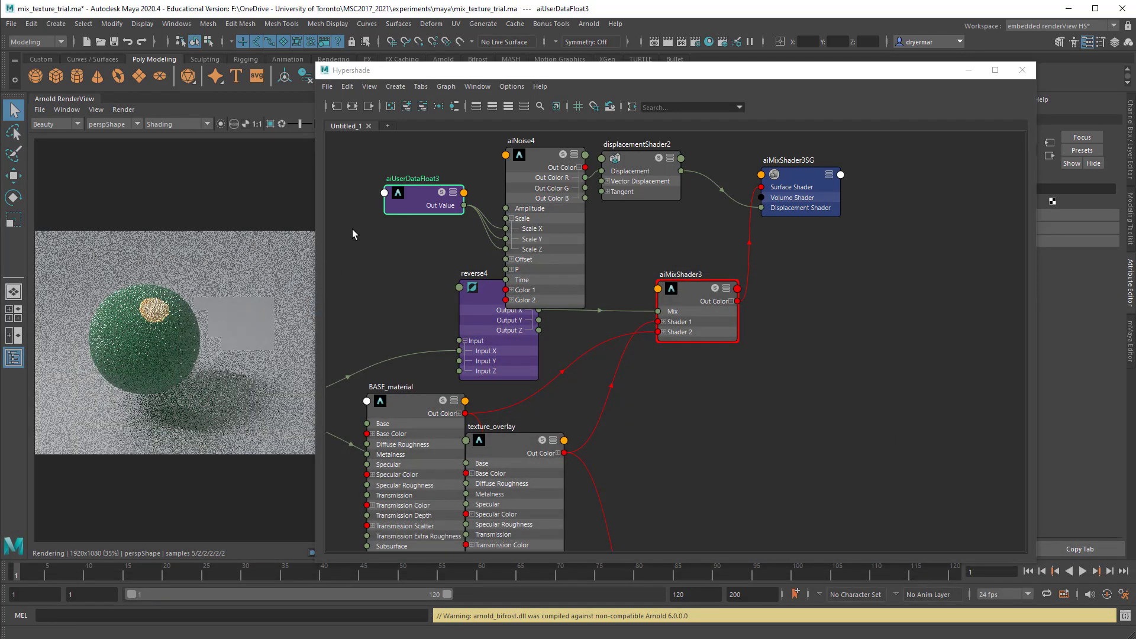
{"action": "left_click_drag", "start_coordinate": [76, 289], "coordinate": [224, 412], "text": "shift"}
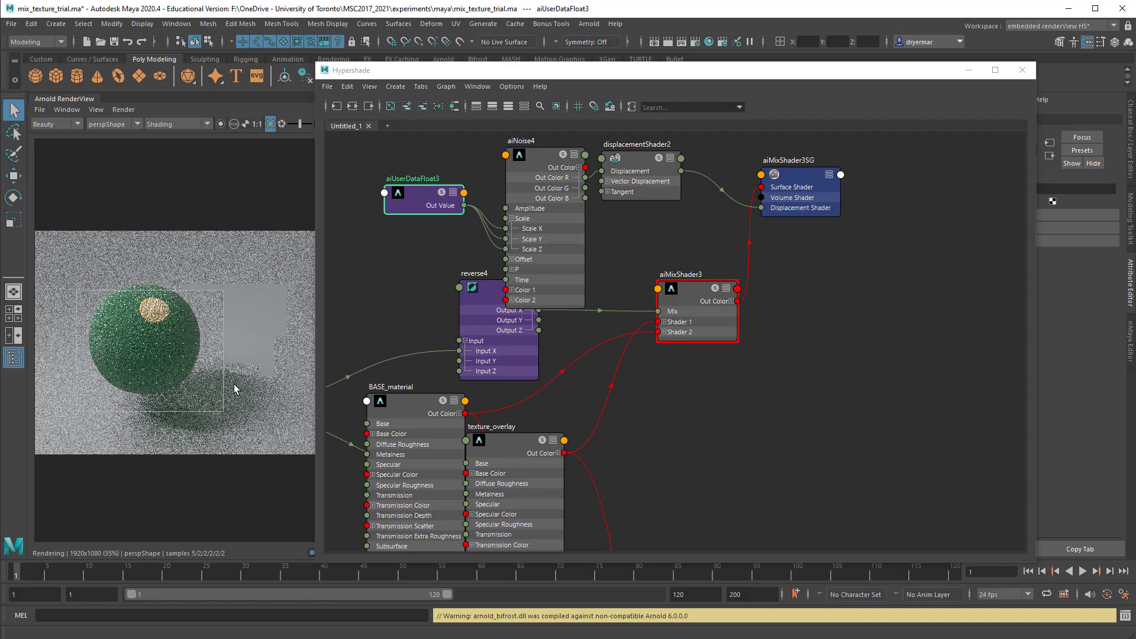
{"action": "left_click_drag", "start_coordinate": [317, 310], "coordinate": [548, 308]}
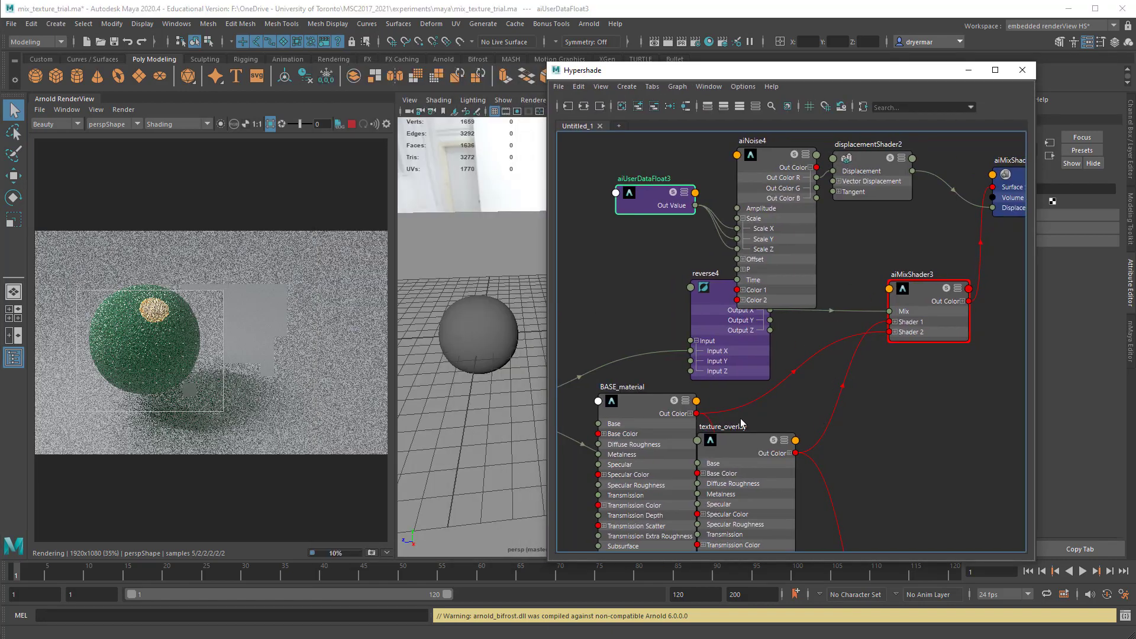
Show the Subsurface settings of BASE_material, keeping the render view uncovered by the Hypershade window
{"action": "left_click", "coordinate": [617, 406]}
{"action": "left_click_drag", "start_coordinate": [748, 70], "coordinate": [592, 50]}
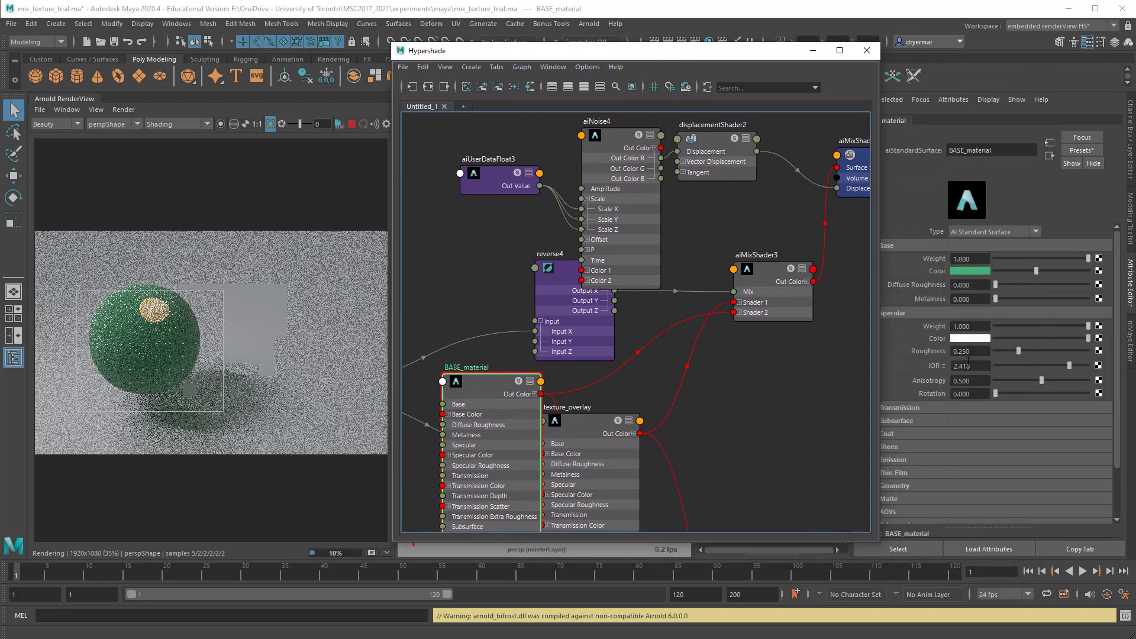
{"action": "scroll", "coordinate": [966, 401], "scroll_direction": "down", "scroll_amount": 2}
{"action": "left_click", "coordinate": [926, 385]}
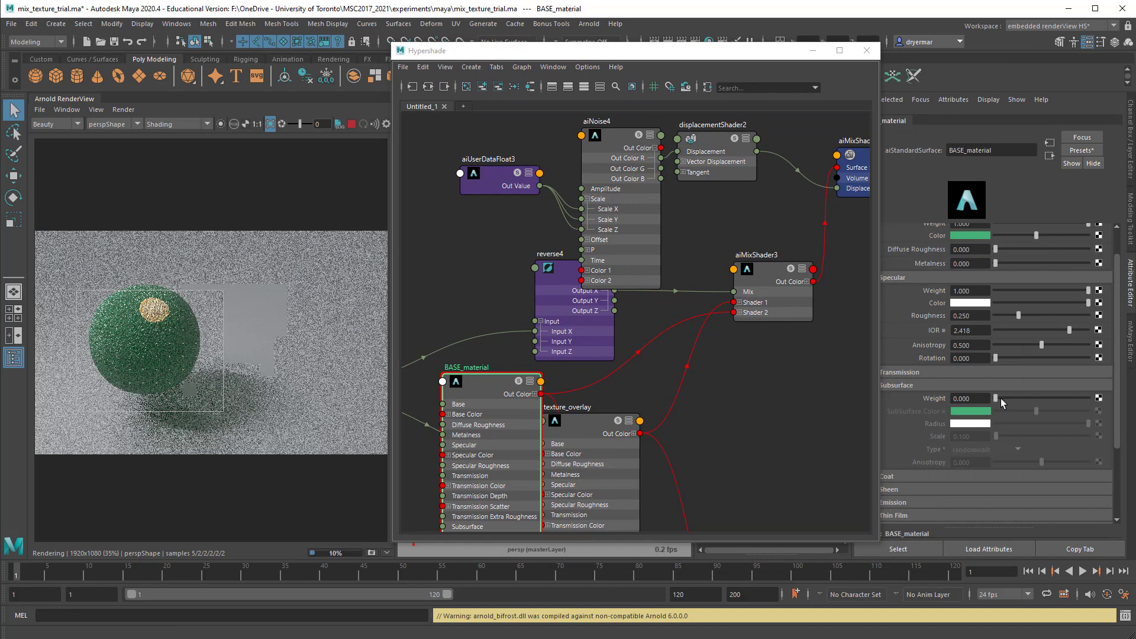
{"action": "left_click_drag", "start_coordinate": [521, 52], "coordinate": [726, 68]}
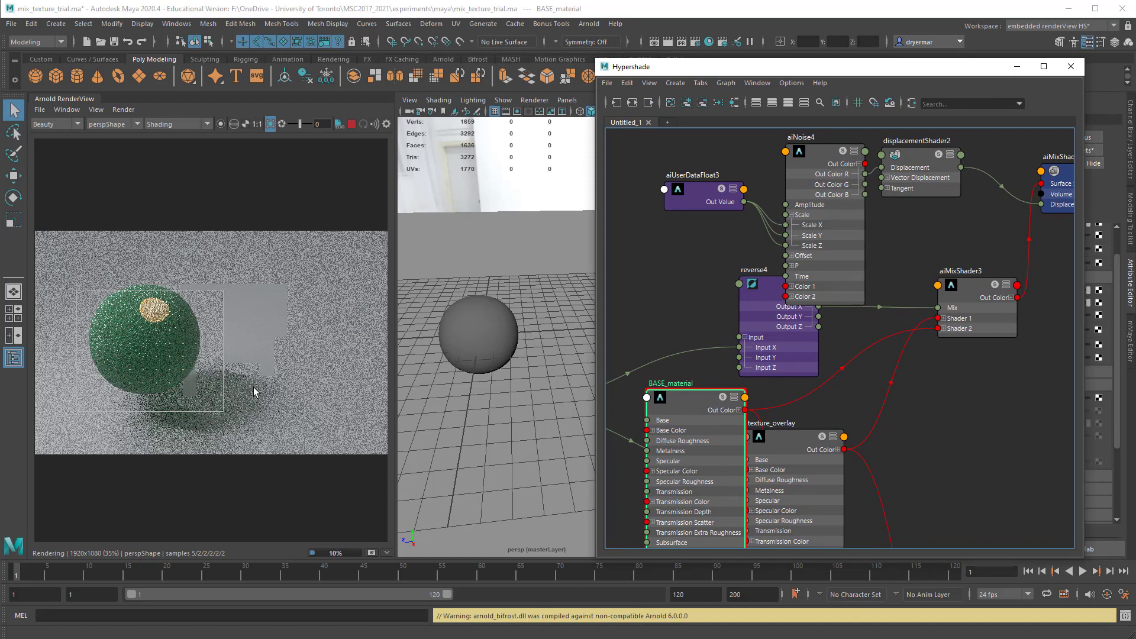
Stop the running IPR render and select the sphere in the viewport
{"action": "left_click", "coordinate": [352, 125]}
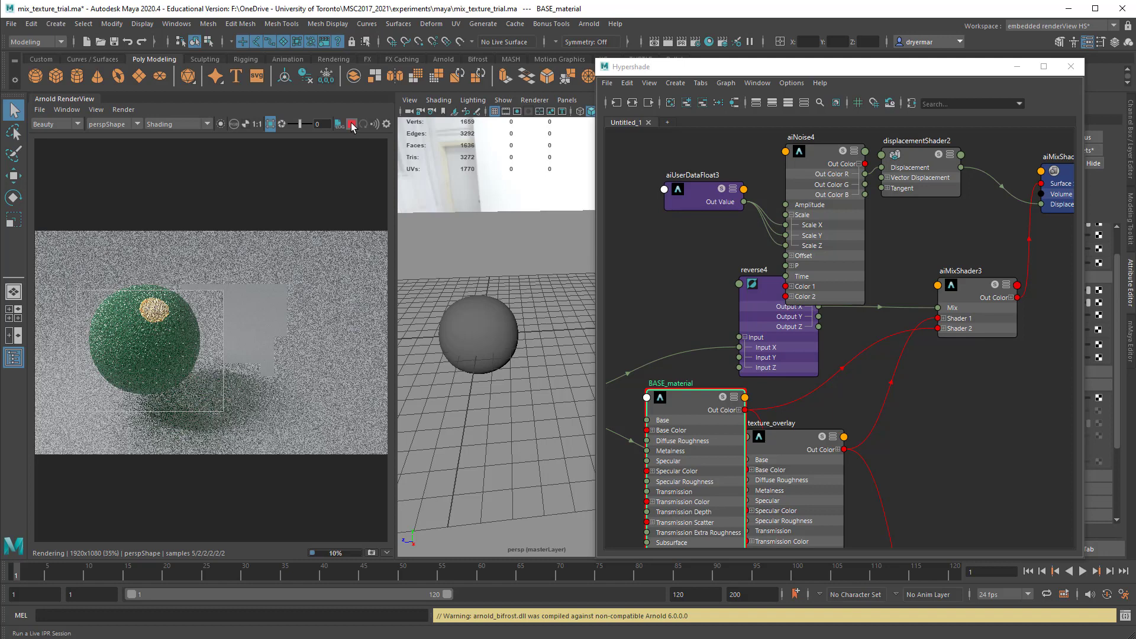
{"action": "left_click", "coordinate": [352, 126]}
{"action": "left_click", "coordinate": [481, 310]}
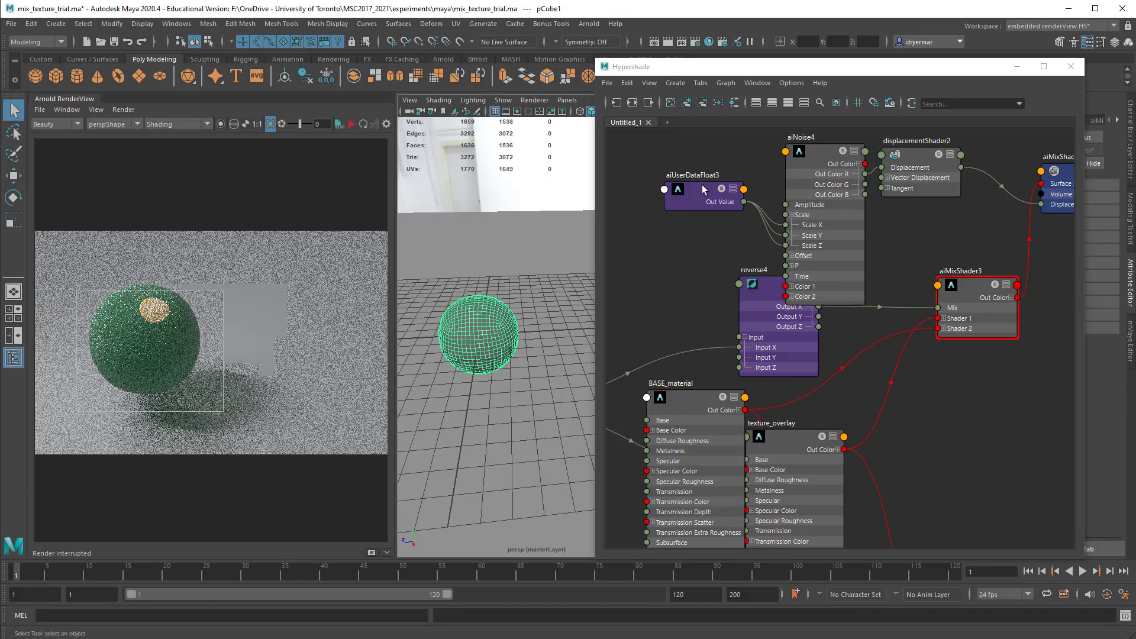
Set the sphere shape's Arnold subdivision iterations to 3, with the Hypershade window moved off the Attribute Editor
{"action": "left_click_drag", "start_coordinate": [717, 70], "coordinate": [365, 57]}
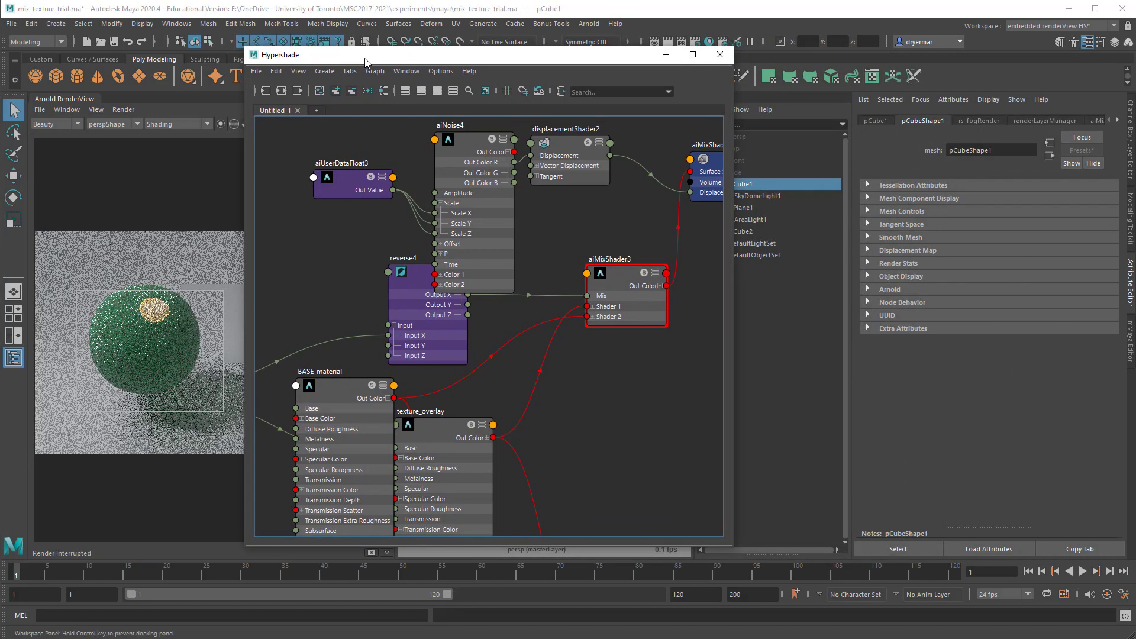
{"action": "left_click", "coordinate": [887, 290]}
{"action": "scroll", "coordinate": [921, 310], "scroll_direction": "down", "scroll_amount": 5}
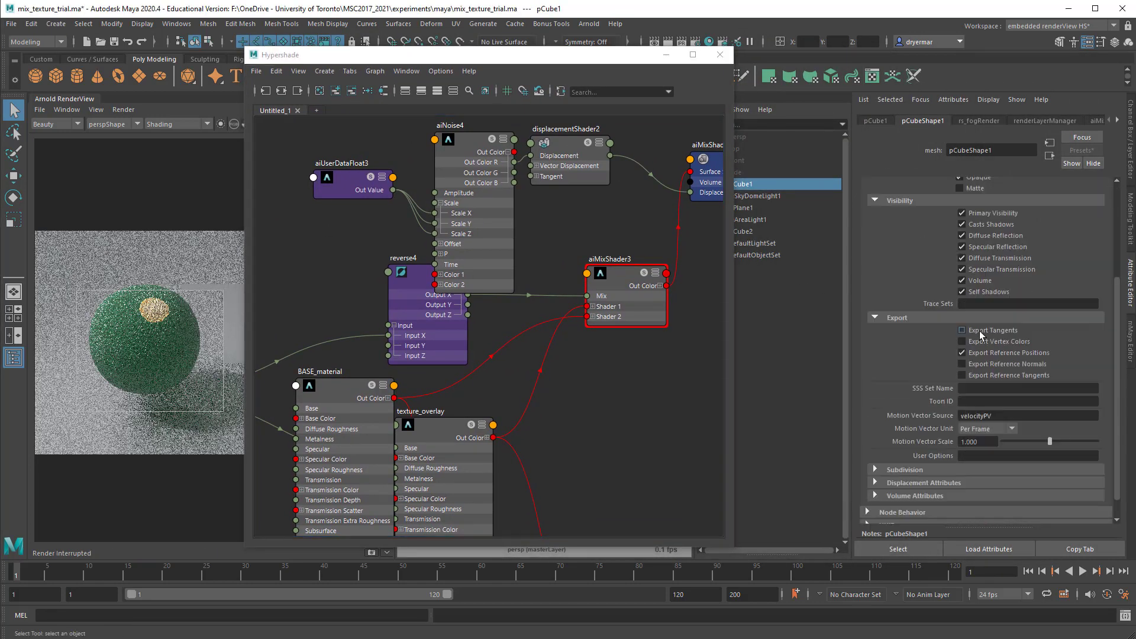
{"action": "left_click", "coordinate": [923, 443]}
{"action": "scroll", "coordinate": [919, 421], "scroll_direction": "down", "scroll_amount": 4}
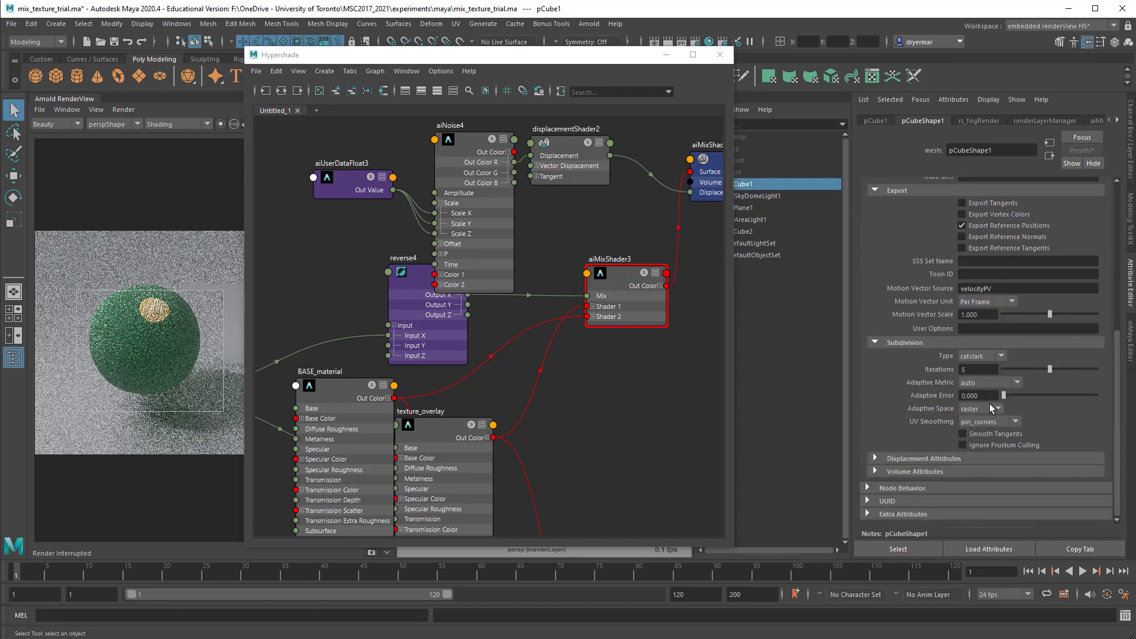
{"action": "left_click", "coordinate": [983, 369]}
{"action": "type", "text": "3"}
{"action": "key", "text": "Return"}
Lower the Arnold renderer's Camera (AA) samples to 3 in the Render Settings
{"action": "left_click_drag", "start_coordinate": [341, 56], "coordinate": [501, 69]}
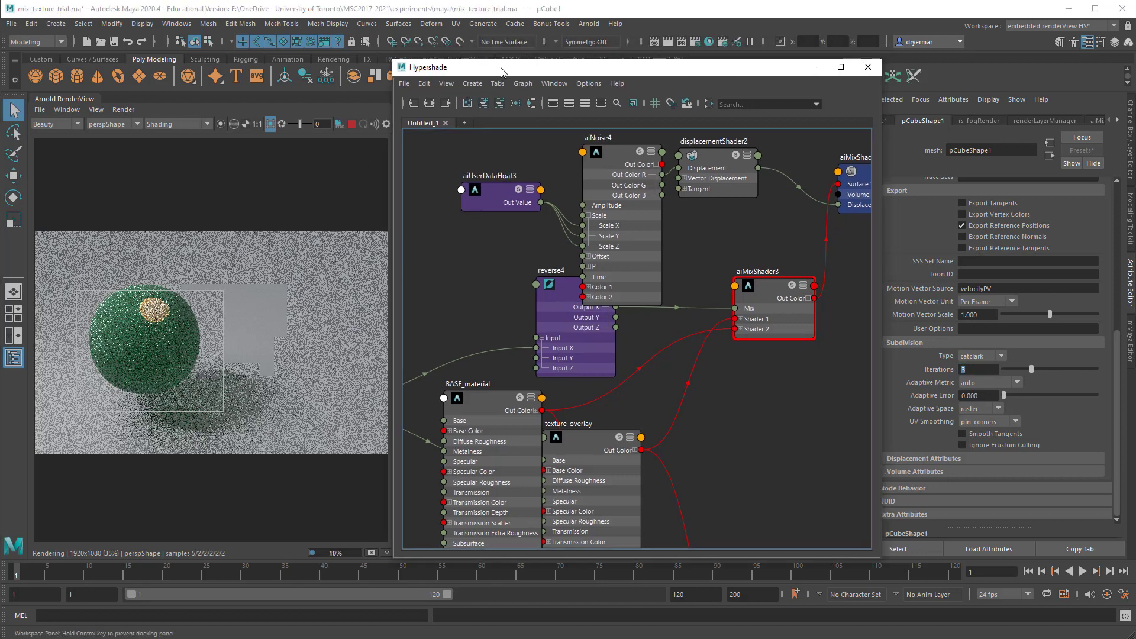
{"action": "left_click", "coordinate": [700, 42]}
{"action": "left_click", "coordinate": [521, 107]}
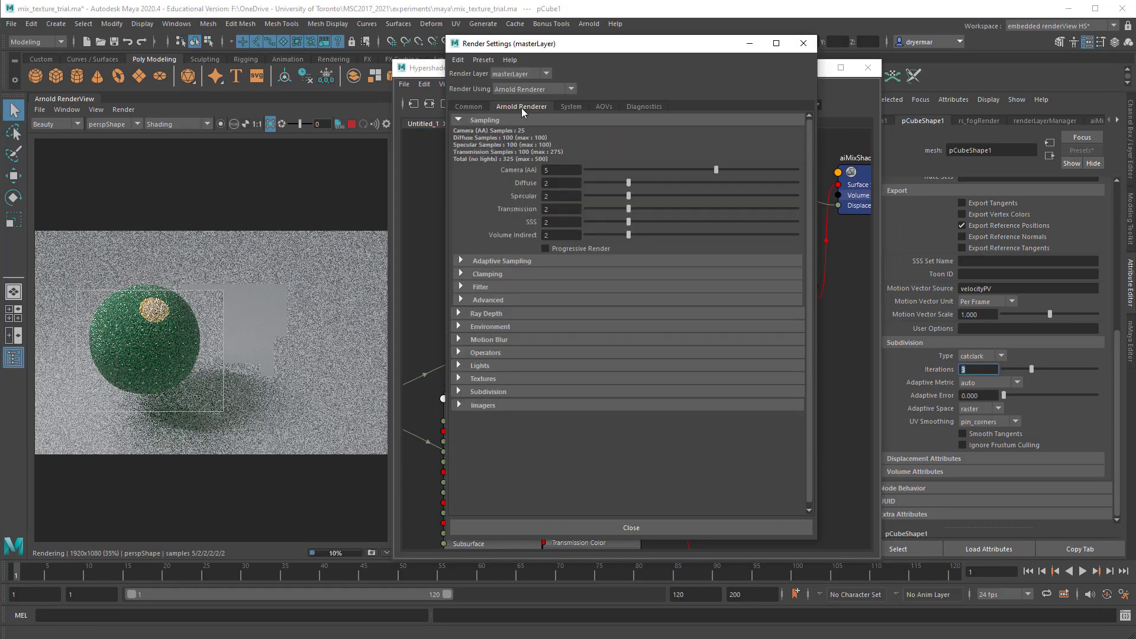
{"action": "left_click", "coordinate": [545, 170]}
{"action": "type", "text": "3"}
{"action": "key", "text": "Return"}
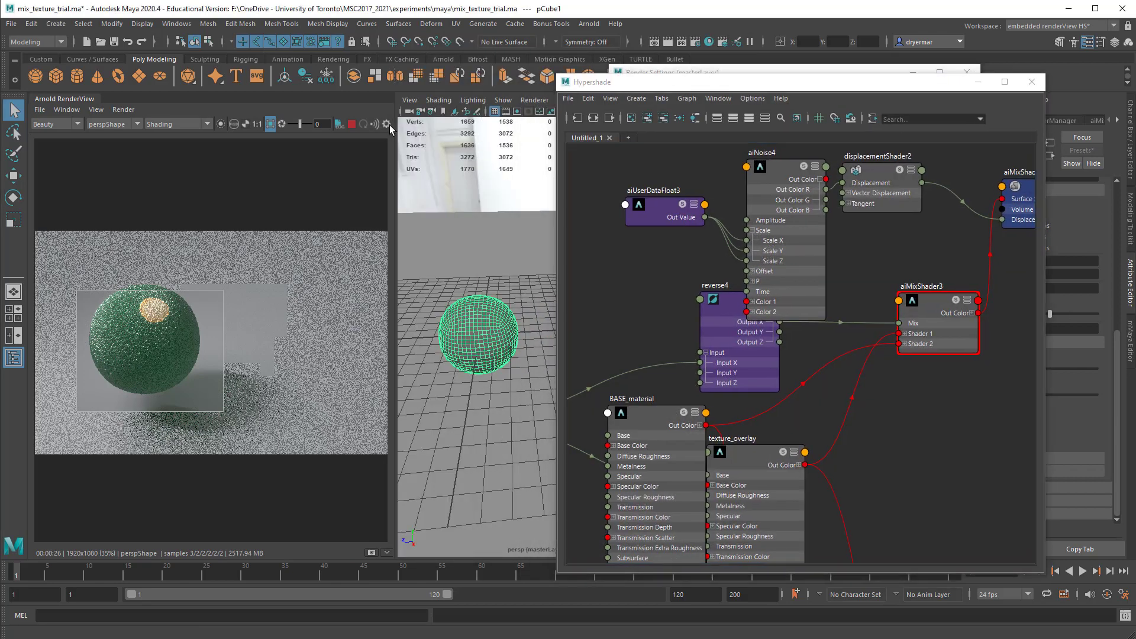
Disable the lens effects and OptiX denoiser imagers in the Arnold render view's display settings
{"action": "left_click", "coordinate": [386, 125]}
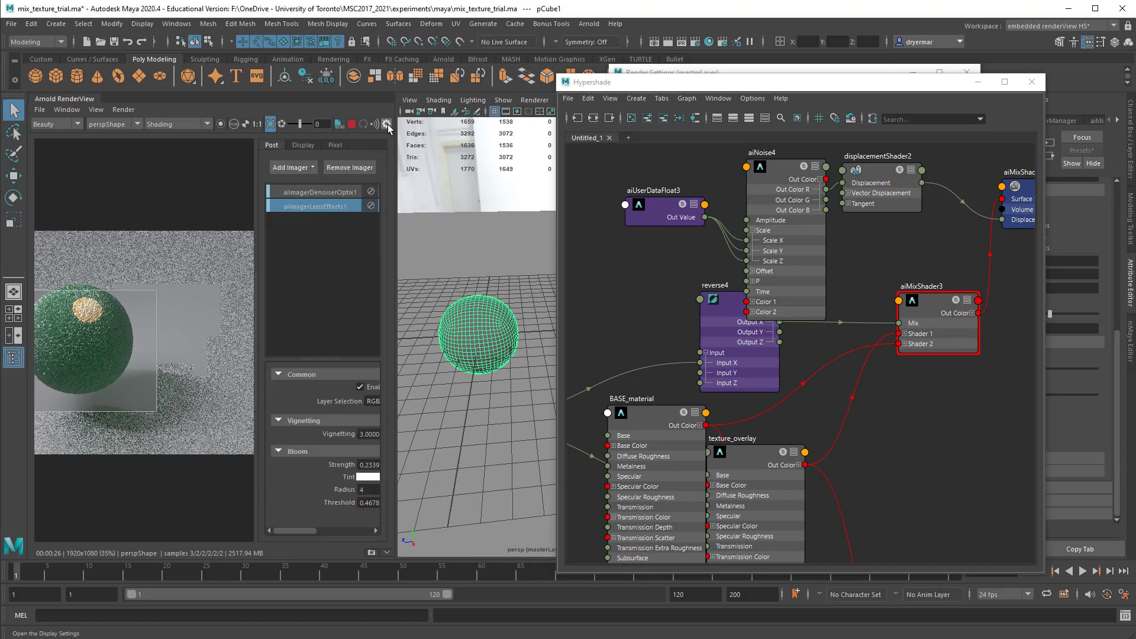
{"action": "left_click", "coordinate": [371, 207]}
{"action": "left_click", "coordinate": [371, 193]}
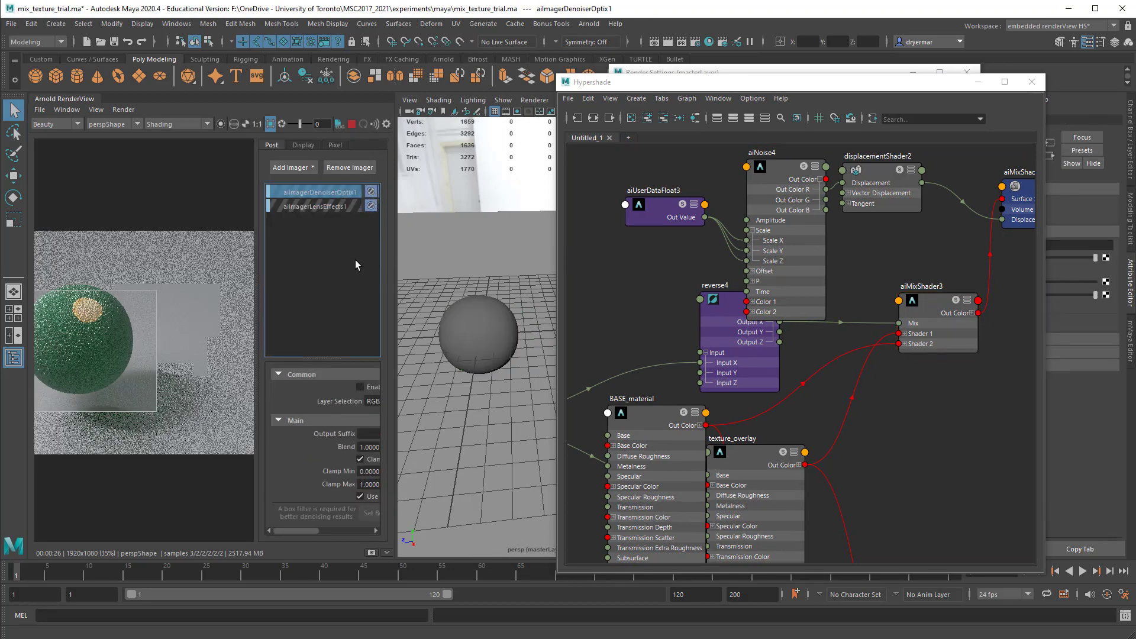
{"action": "left_click", "coordinate": [386, 124]}
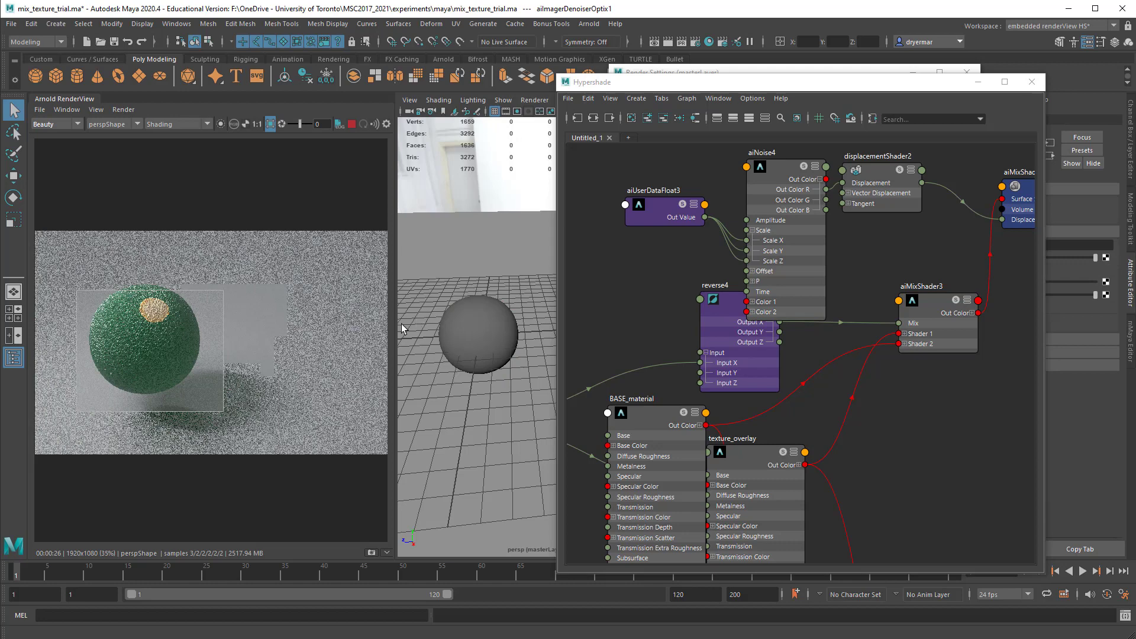
Detach the Render Settings from the Hypershade window, close them and place Hypershade between the render and the Attribute Editor
{"action": "left_click_drag", "start_coordinate": [737, 83], "coordinate": [721, 190]}
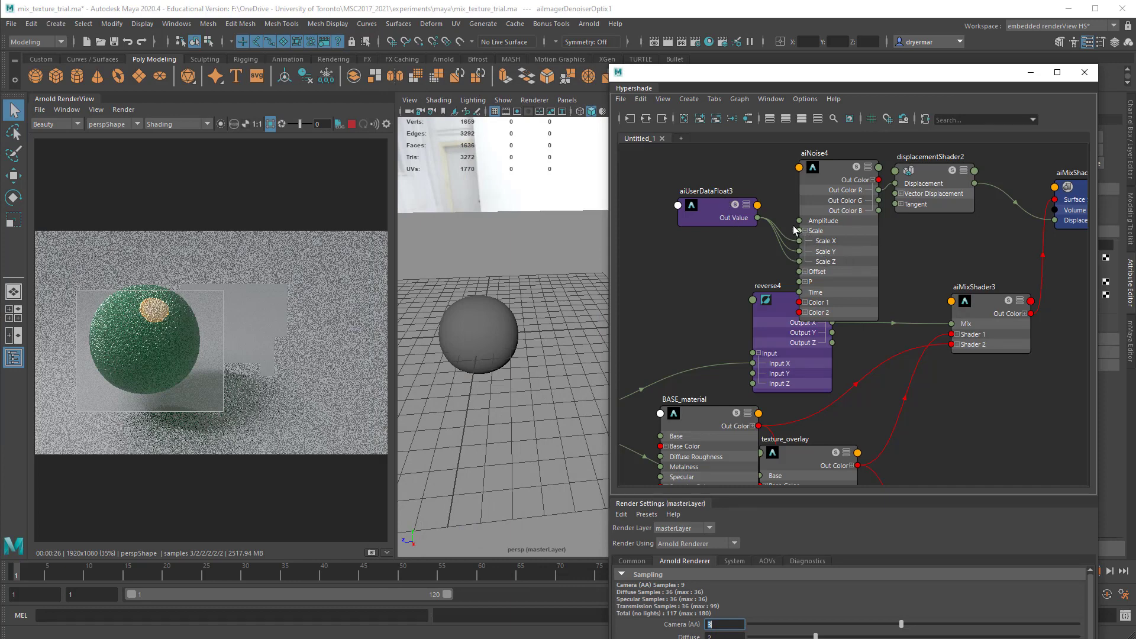
{"action": "left_click_drag", "start_coordinate": [758, 73], "coordinate": [636, 60]}
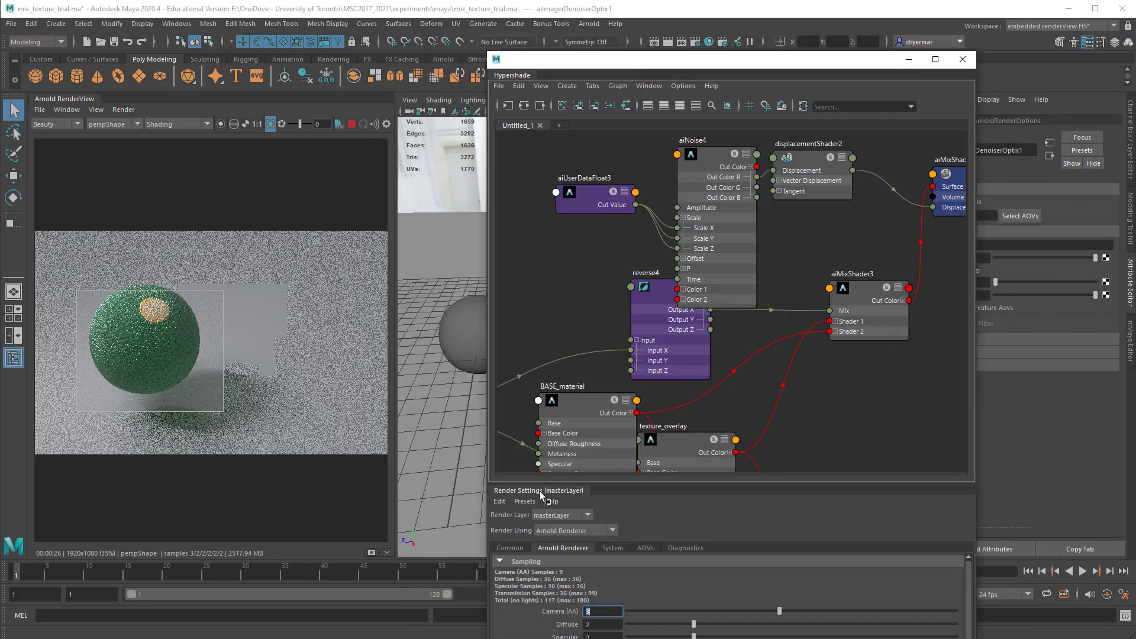
{"action": "left_click_drag", "start_coordinate": [540, 491], "coordinate": [371, 283]}
{"action": "left_click", "coordinate": [632, 250]}
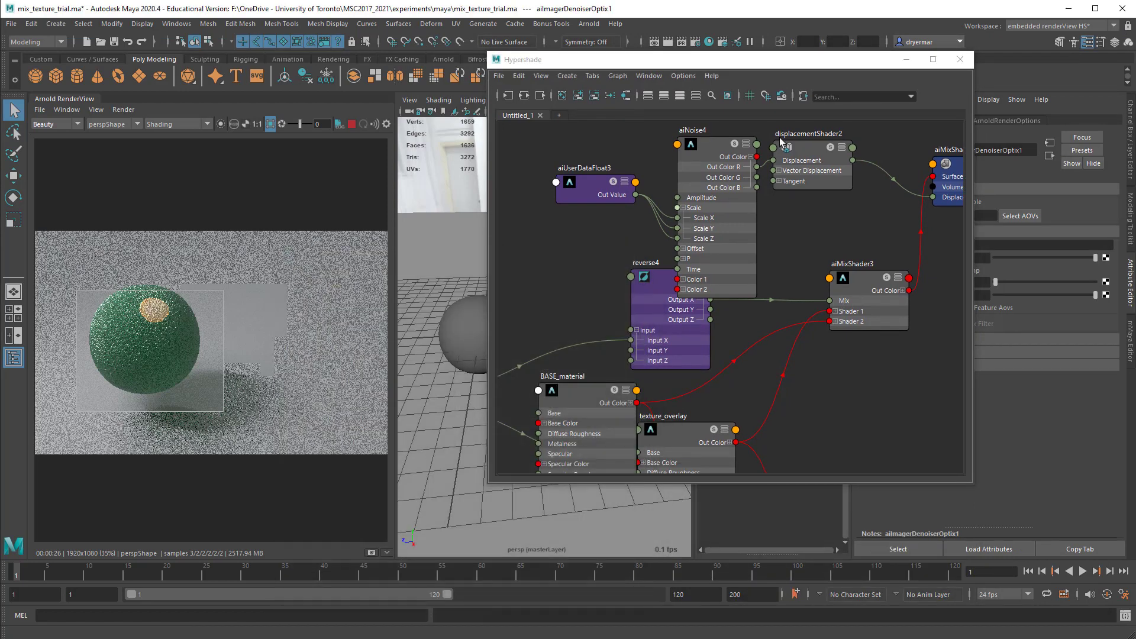
{"action": "left_click_drag", "start_coordinate": [725, 65], "coordinate": [688, 76]}
Spread the aiUserDataFloat3, aiNoise4, texture_overlay and BASE_material nodes apart in the graph so that they no longer overlap
{"action": "left_click_drag", "start_coordinate": [660, 196], "coordinate": [514, 201]}
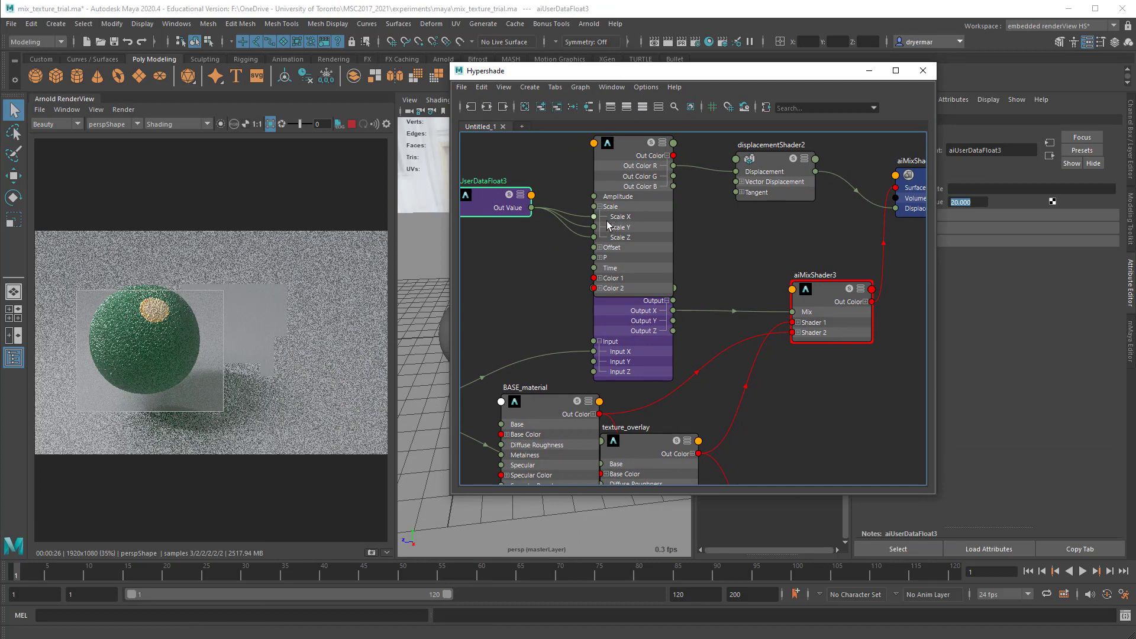
{"action": "left_click_drag", "start_coordinate": [607, 225], "coordinate": [579, 226]}
{"action": "right_click_drag", "start_coordinate": [726, 329], "coordinate": [712, 315], "text": "alt"}
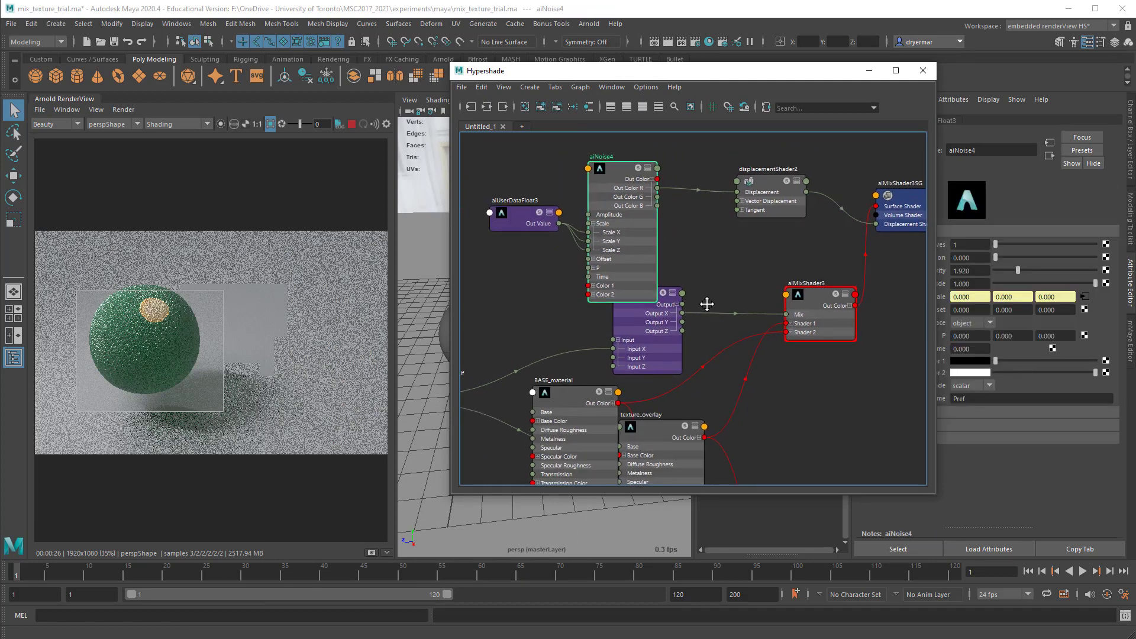
{"action": "middle_click_drag", "start_coordinate": [707, 304], "coordinate": [780, 249], "text": "alt"}
{"action": "left_click_drag", "start_coordinate": [746, 395], "coordinate": [826, 352]}
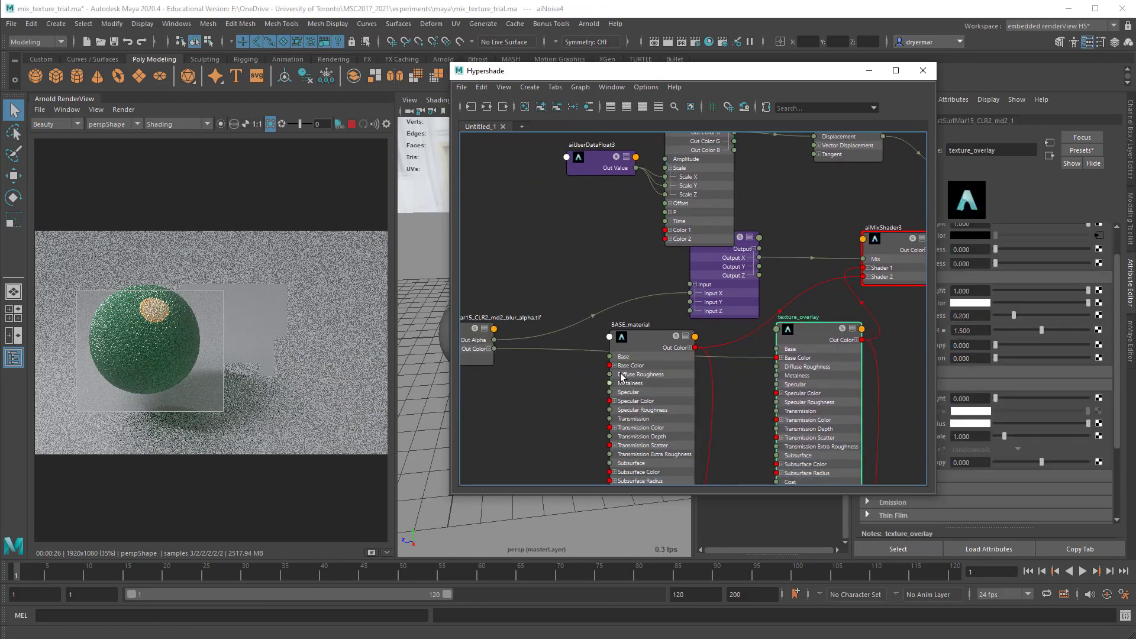
{"action": "left_click_drag", "start_coordinate": [640, 342], "coordinate": [658, 332]}
{"action": "left_click_drag", "start_coordinate": [686, 181], "coordinate": [600, 226]}
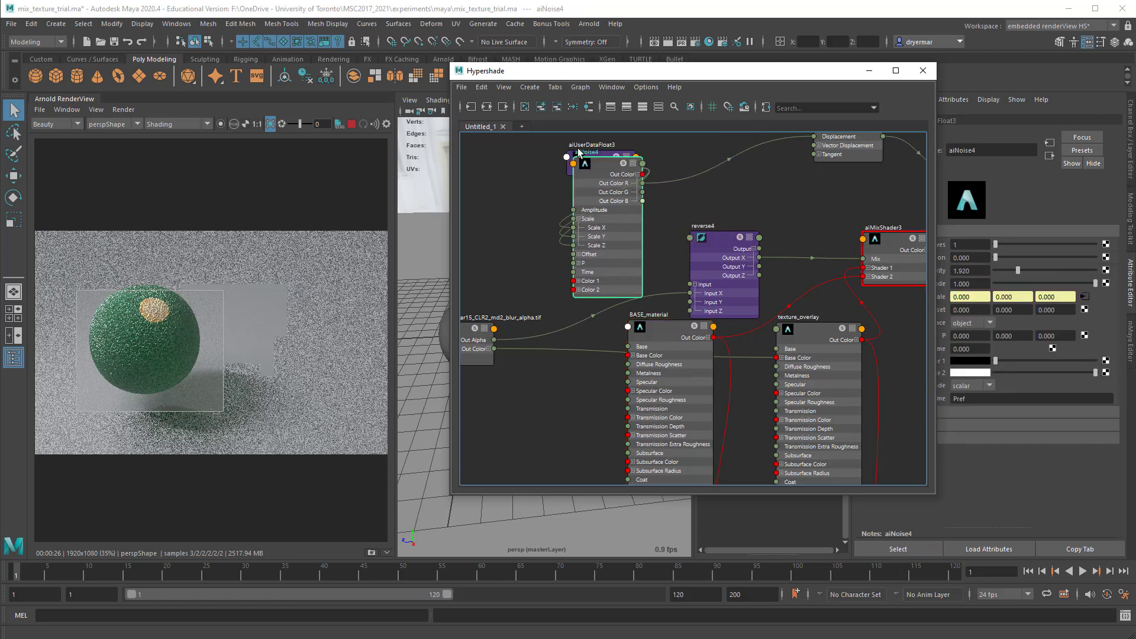
{"action": "left_click_drag", "start_coordinate": [606, 156], "coordinate": [641, 171]}
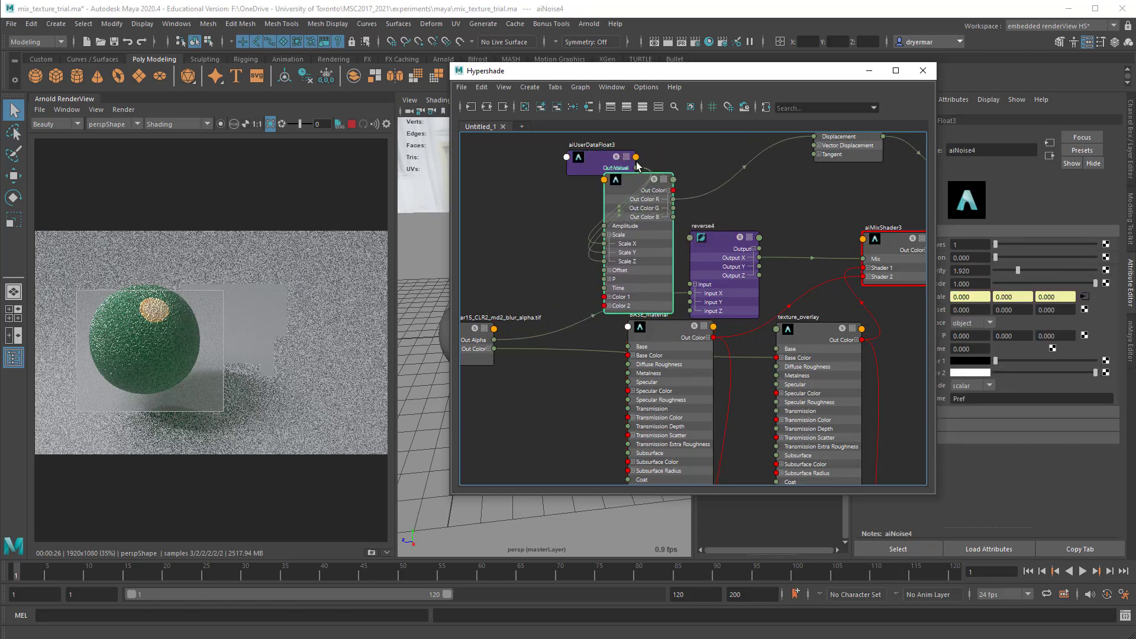
{"action": "left_click", "coordinate": [570, 175]}
{"action": "left_click_drag", "start_coordinate": [570, 174], "coordinate": [488, 209]}
{"action": "left_click_drag", "start_coordinate": [616, 215], "coordinate": [578, 195]}
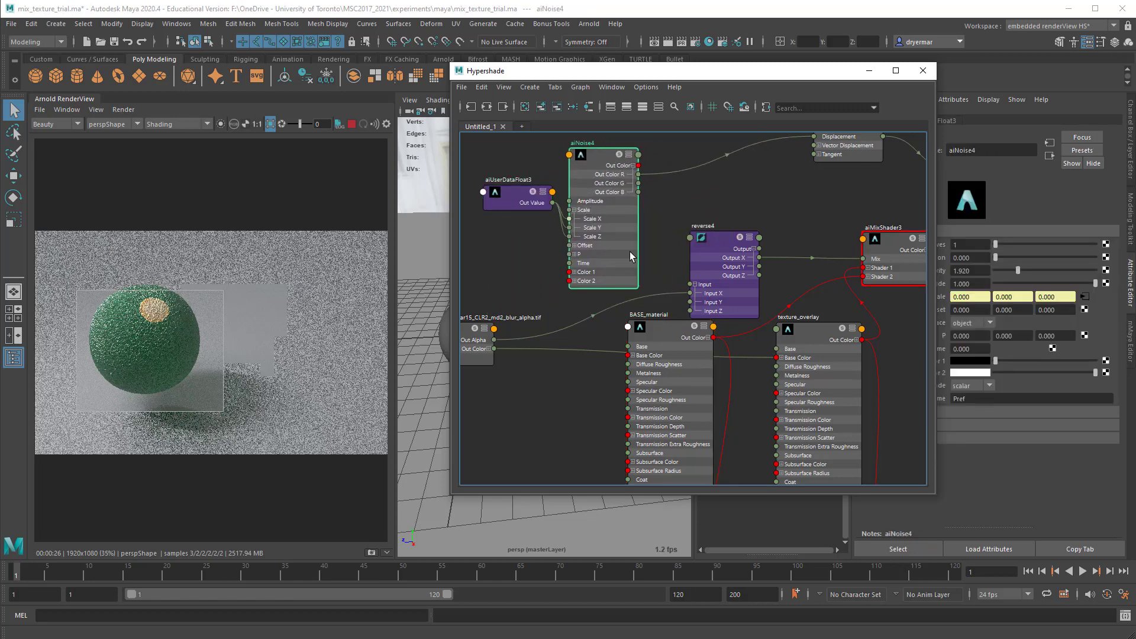
Move the aiNoise4 and aiUserDataFloat3 nodes together beneath the alpha texture node, leaving space before BASE_material
{"action": "middle_click_drag", "start_coordinate": [659, 302], "coordinate": [735, 227], "text": "alt"}
{"action": "scroll", "coordinate": [717, 302], "scroll_direction": "down", "scroll_amount": 1}
{"action": "middle_click_drag", "start_coordinate": [727, 266], "coordinate": [743, 245], "text": "alt"}
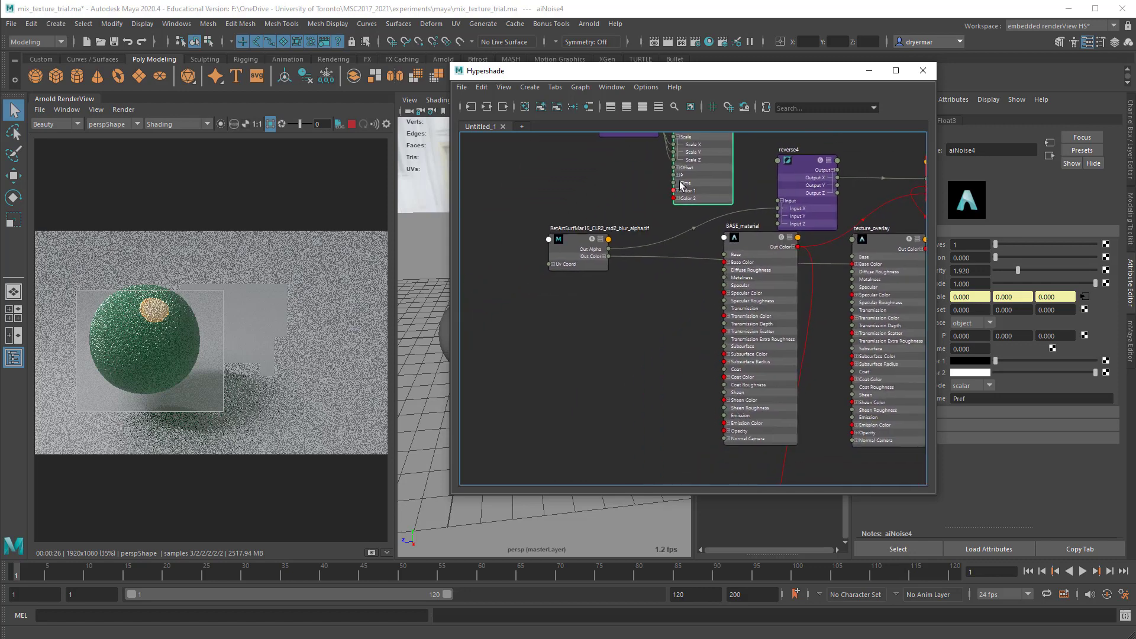
{"action": "middle_click_drag", "start_coordinate": [680, 183], "coordinate": [662, 273], "text": "alt"}
{"action": "left_click_drag", "start_coordinate": [544, 162], "coordinate": [560, 403]}
{"action": "middle_click_drag", "start_coordinate": [622, 395], "coordinate": [596, 294], "text": "alt"}
{"action": "scroll", "coordinate": [596, 295], "scroll_direction": "up", "scroll_amount": 3}
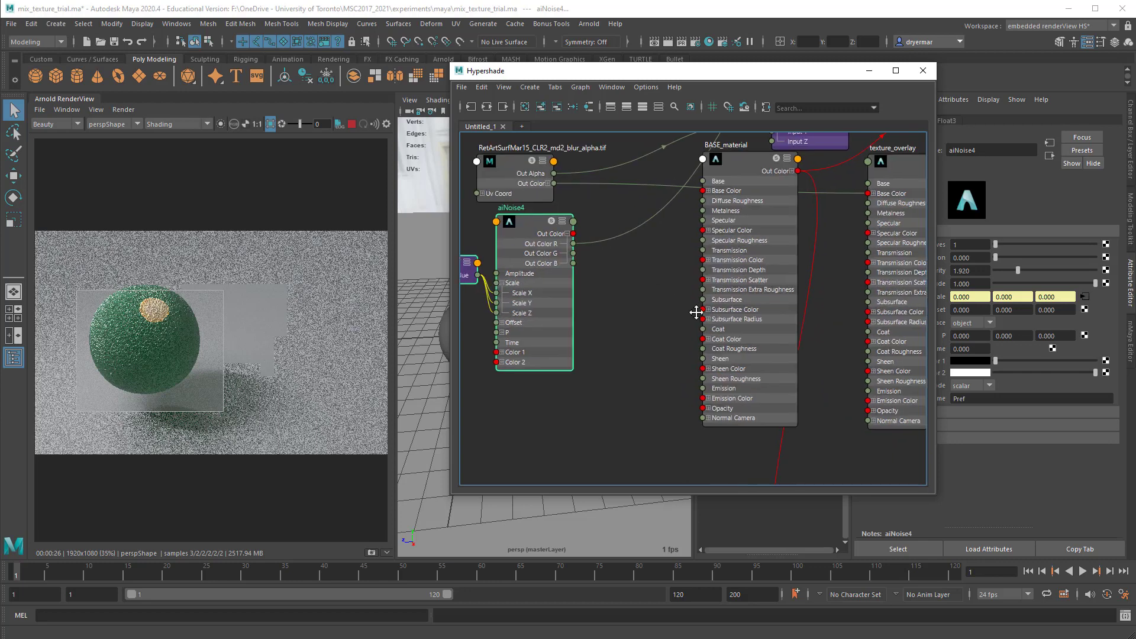
{"action": "middle_click_drag", "start_coordinate": [694, 312], "coordinate": [751, 285], "text": "alt"}
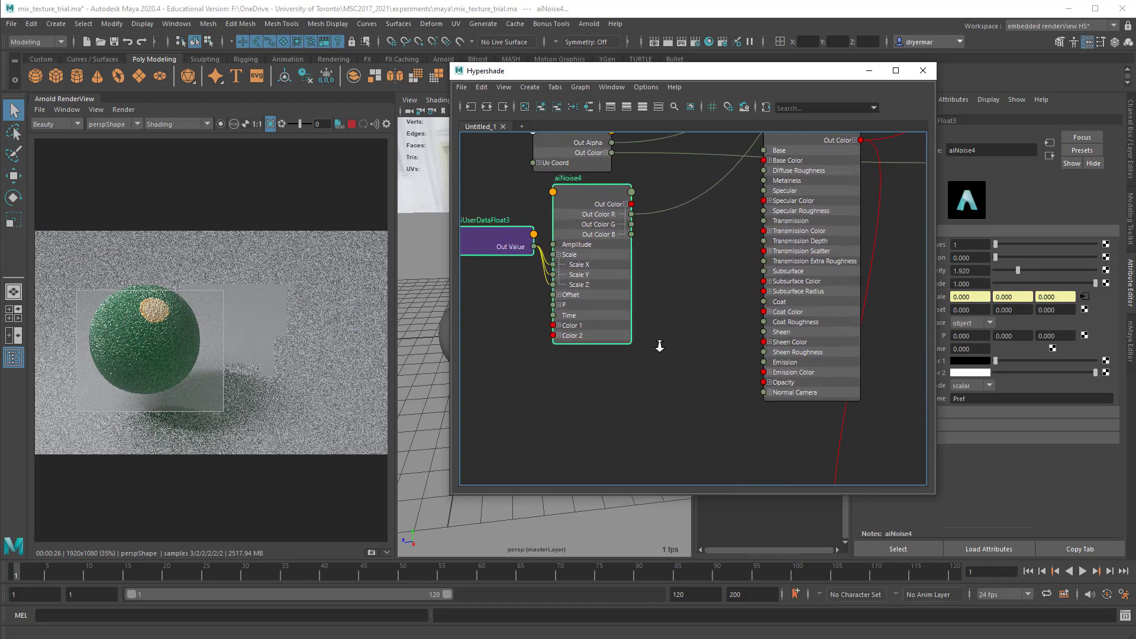
{"action": "scroll", "coordinate": [668, 339], "scroll_direction": "up", "scroll_amount": 2}
{"action": "middle_click_drag", "start_coordinate": [676, 337], "coordinate": [671, 365], "text": "alt"}
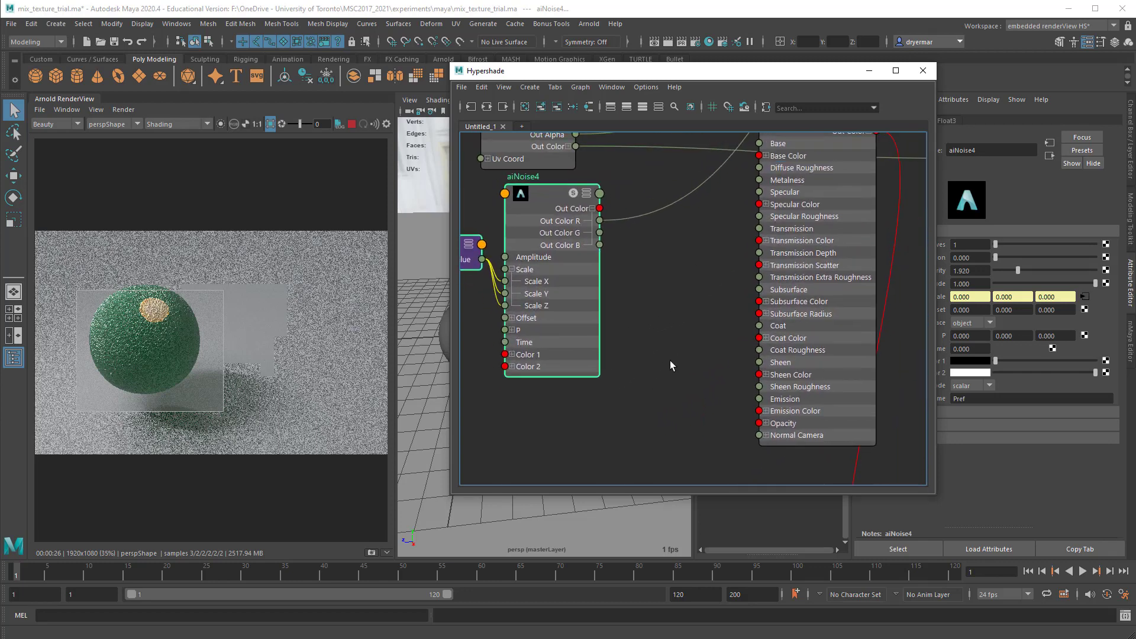
Create an aiBump2d node, connect aiNoise4's Out Color R to its Bump Map and its Out Value to BASE_material's Normal Camera
{"action": "left_click", "coordinate": [655, 307]}
{"action": "key", "text": "Tab"}
{"action": "type", "text": "ai"}
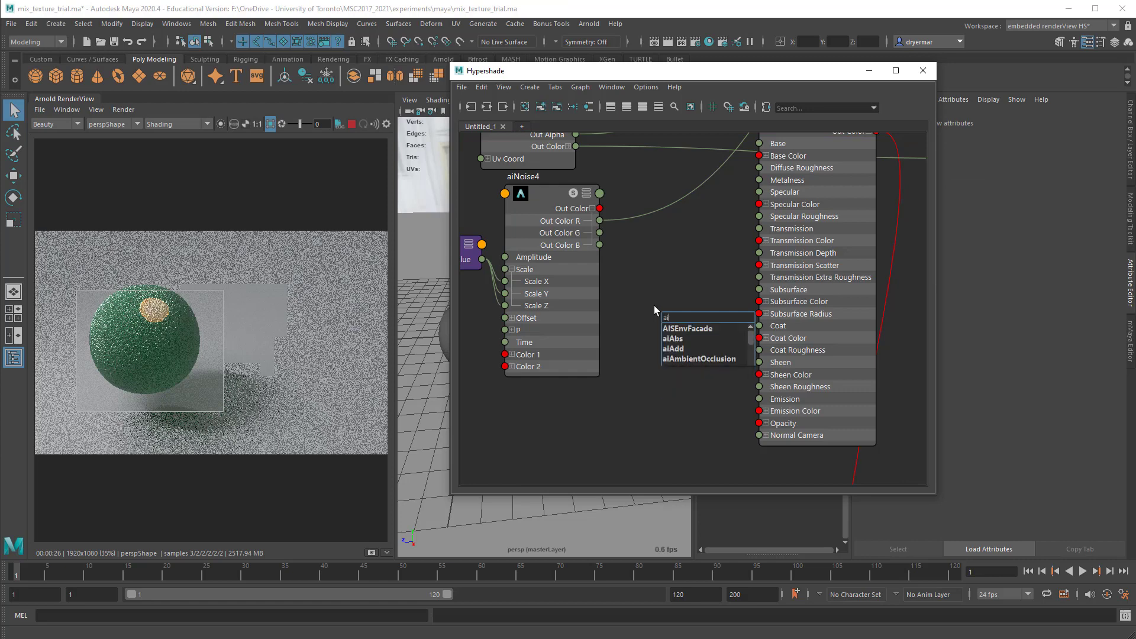
{"action": "type", "text": "bump"}
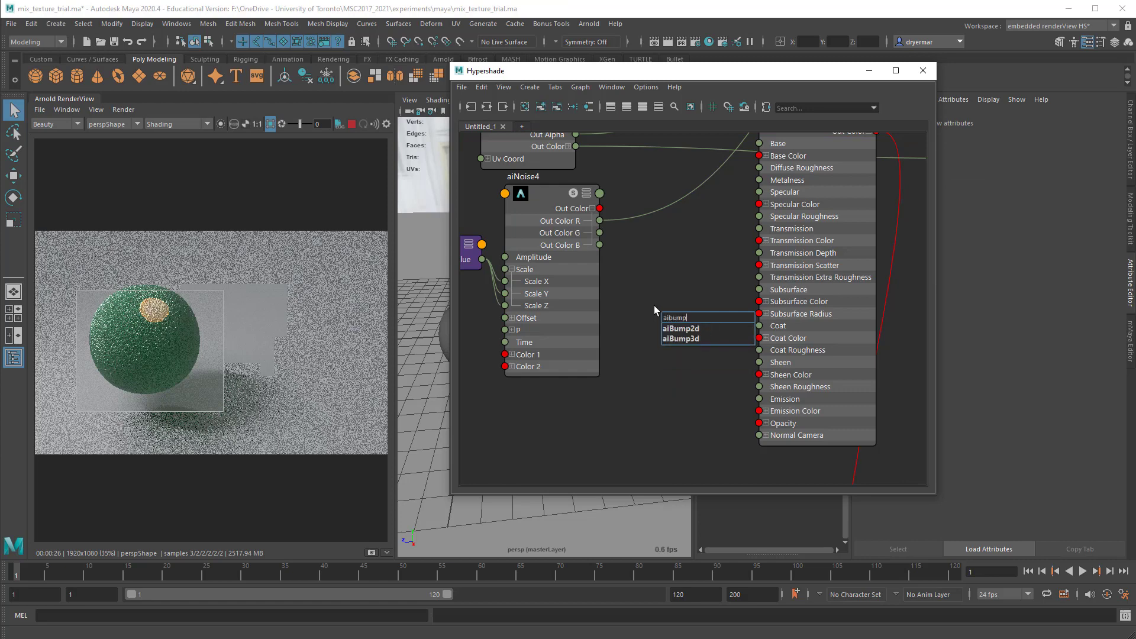
{"action": "left_click", "coordinate": [680, 329]}
{"action": "left_click_drag", "start_coordinate": [679, 332], "coordinate": [650, 283]}
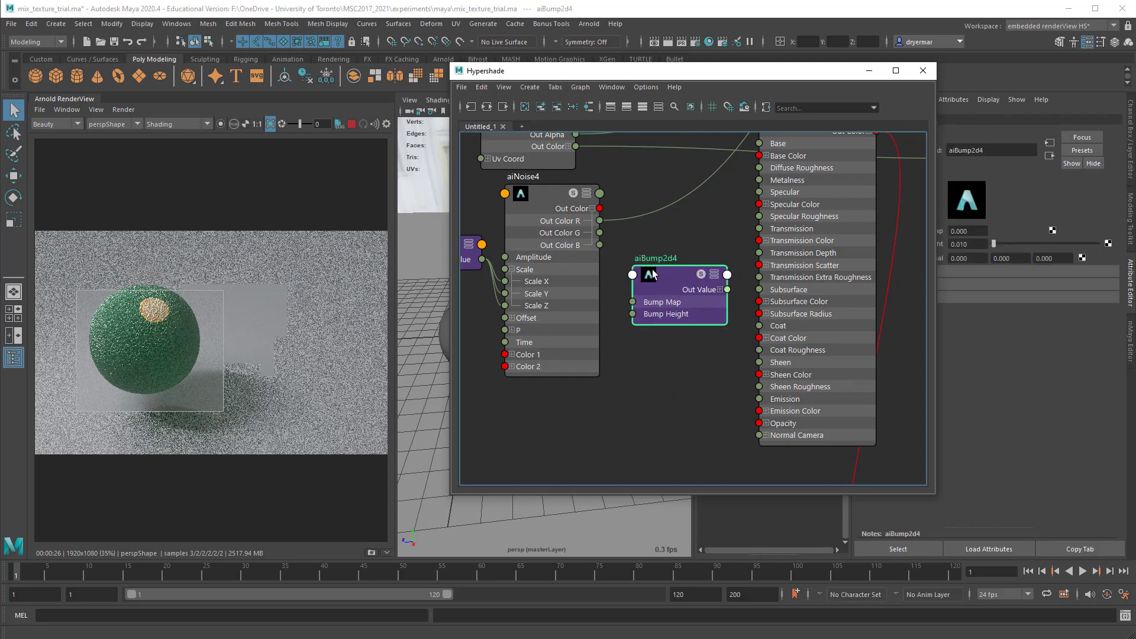
{"action": "left_click_drag", "start_coordinate": [599, 221], "coordinate": [760, 436]}
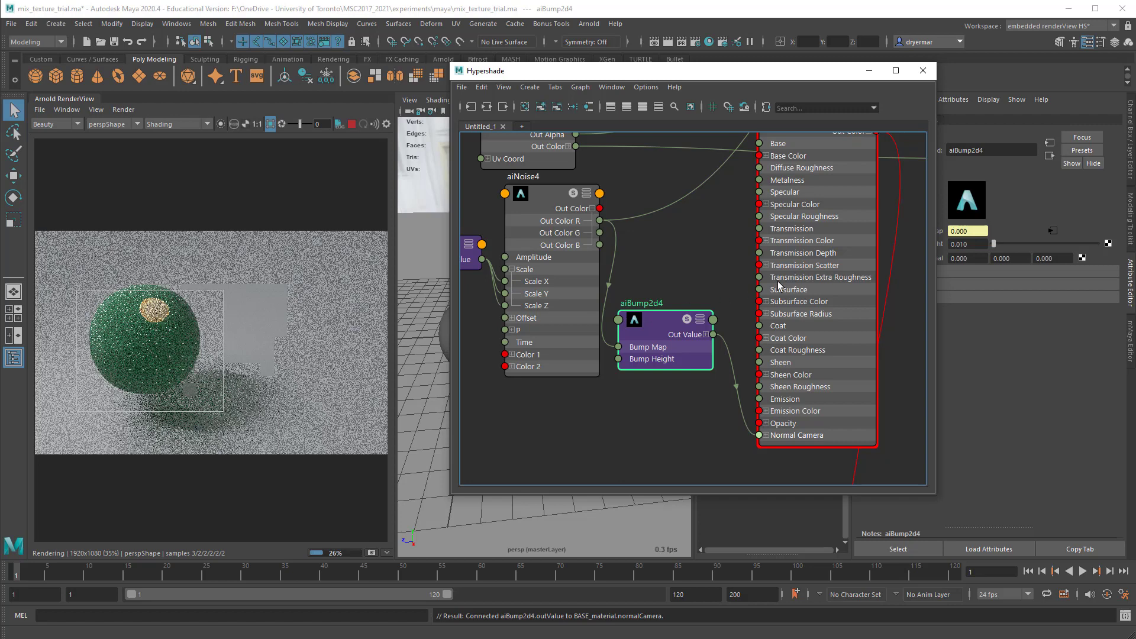
Set the sphere's Arnold subdivision type to none and update the full scene in the render view
{"action": "scroll", "coordinate": [793, 297], "scroll_direction": "down", "scroll_amount": 4}
{"action": "middle_click_drag", "start_coordinate": [782, 287], "coordinate": [551, 263], "text": "alt"}
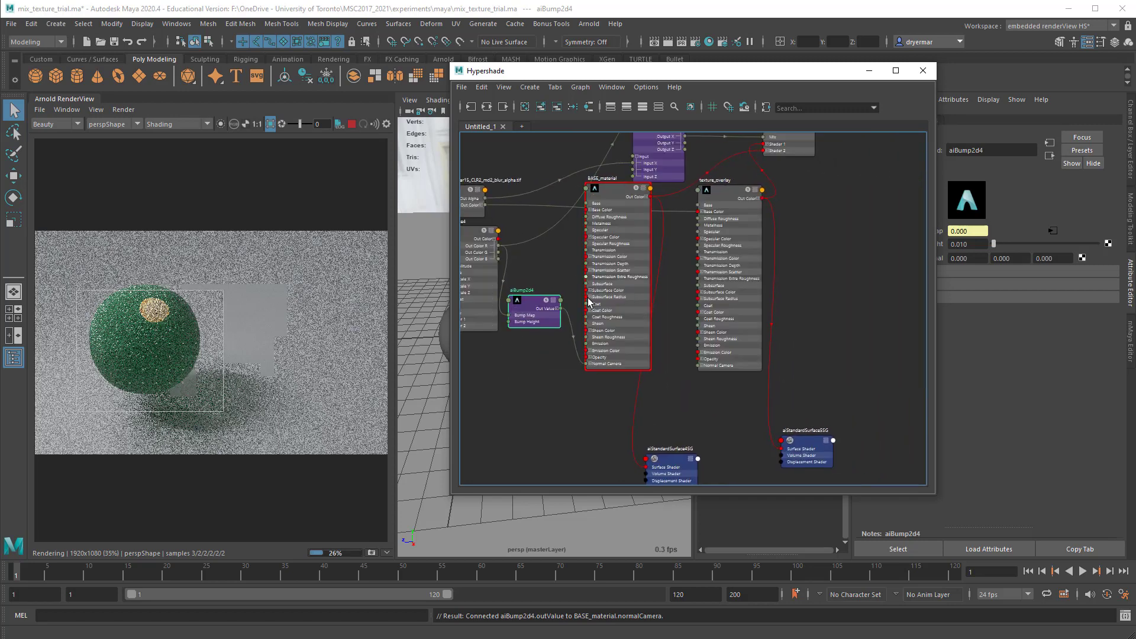
{"action": "left_click", "coordinate": [152, 339]}
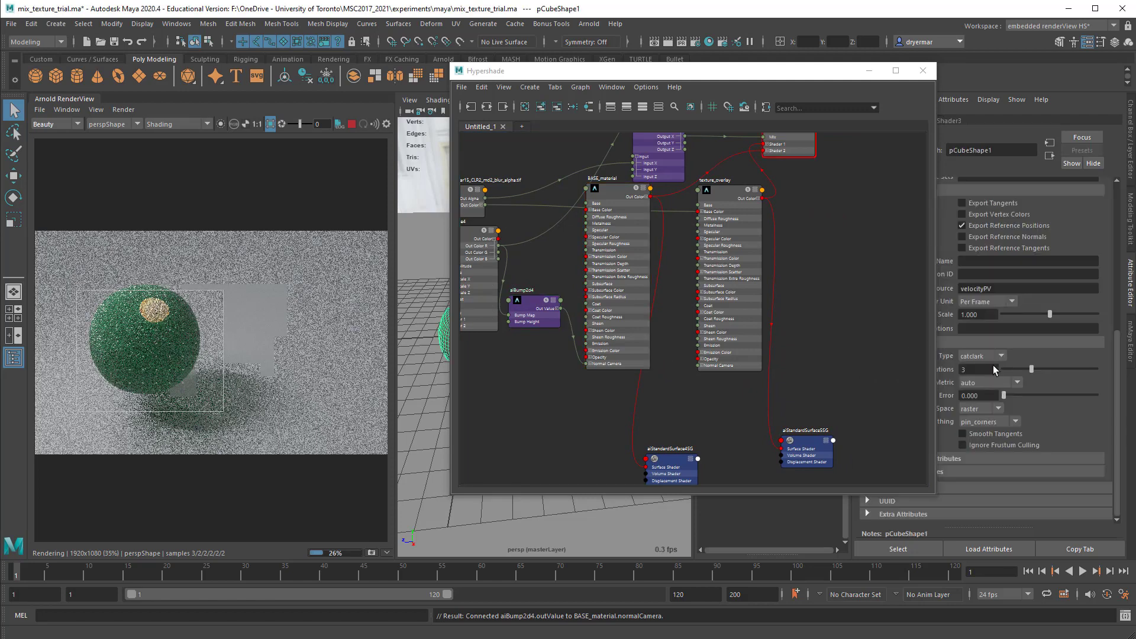
{"action": "left_click", "coordinate": [988, 358]}
{"action": "left_click", "coordinate": [986, 367]}
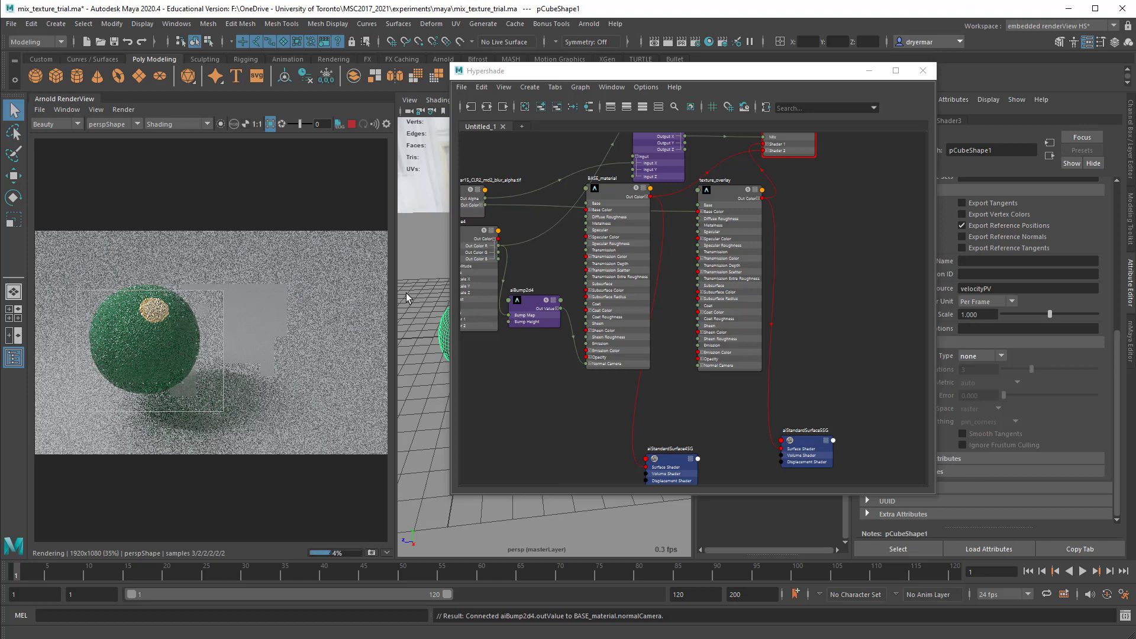
{"action": "left_click", "coordinate": [121, 109]}
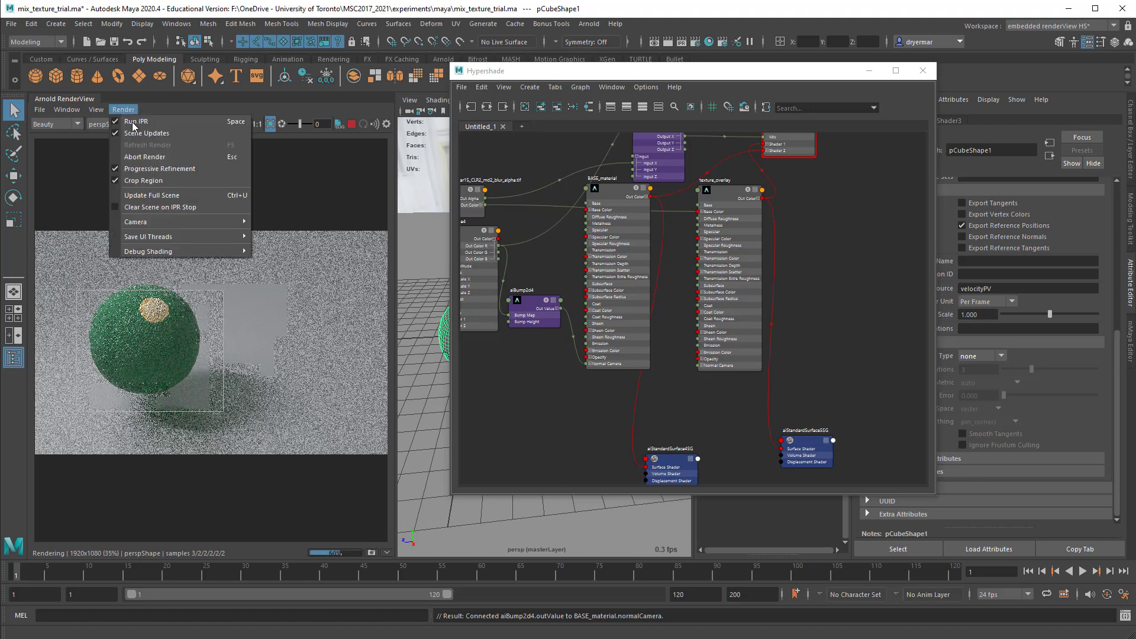
{"action": "left_click", "coordinate": [166, 197]}
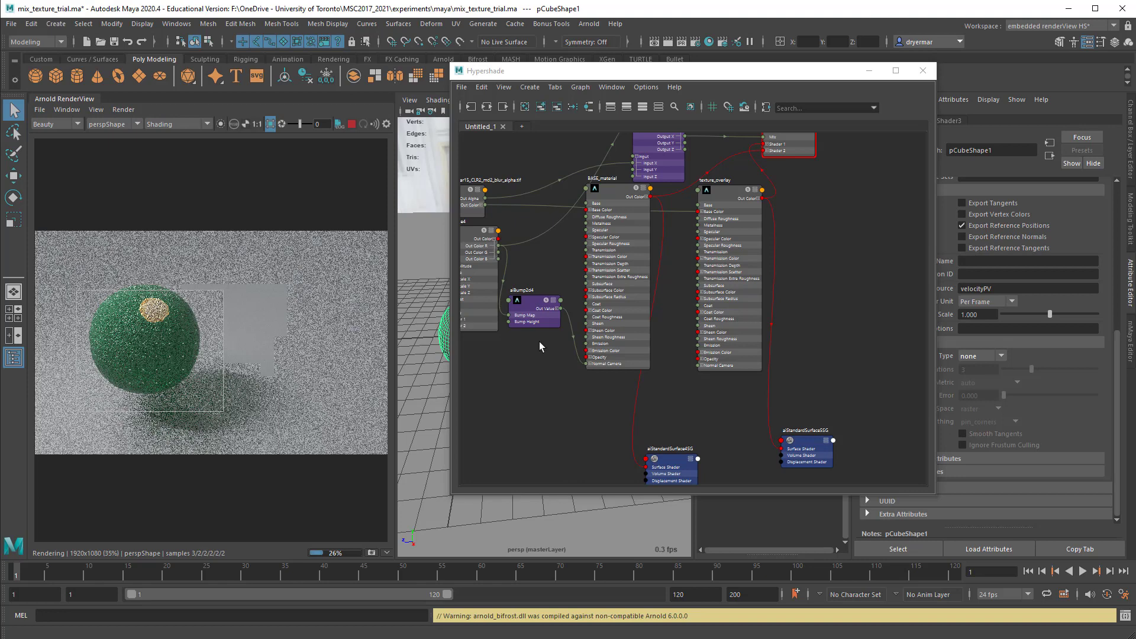
Set the aiUserDataFloat3 node's default value to 5 to change the noise scale
{"action": "middle_click_drag", "start_coordinate": [539, 346], "coordinate": [713, 370]}
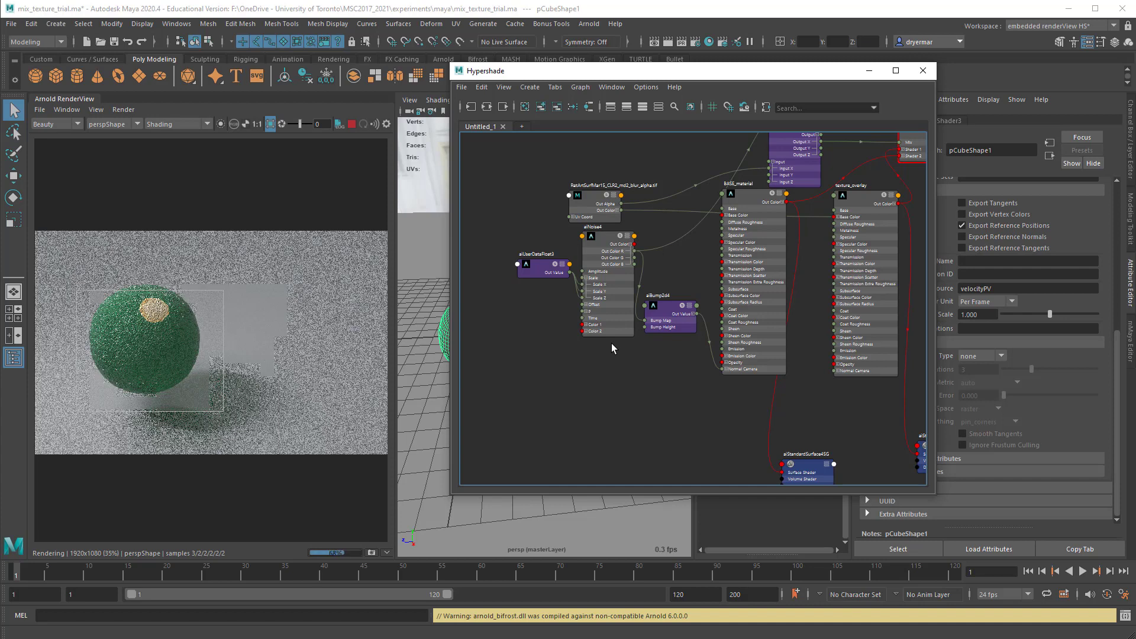
{"action": "left_click", "coordinate": [538, 267]}
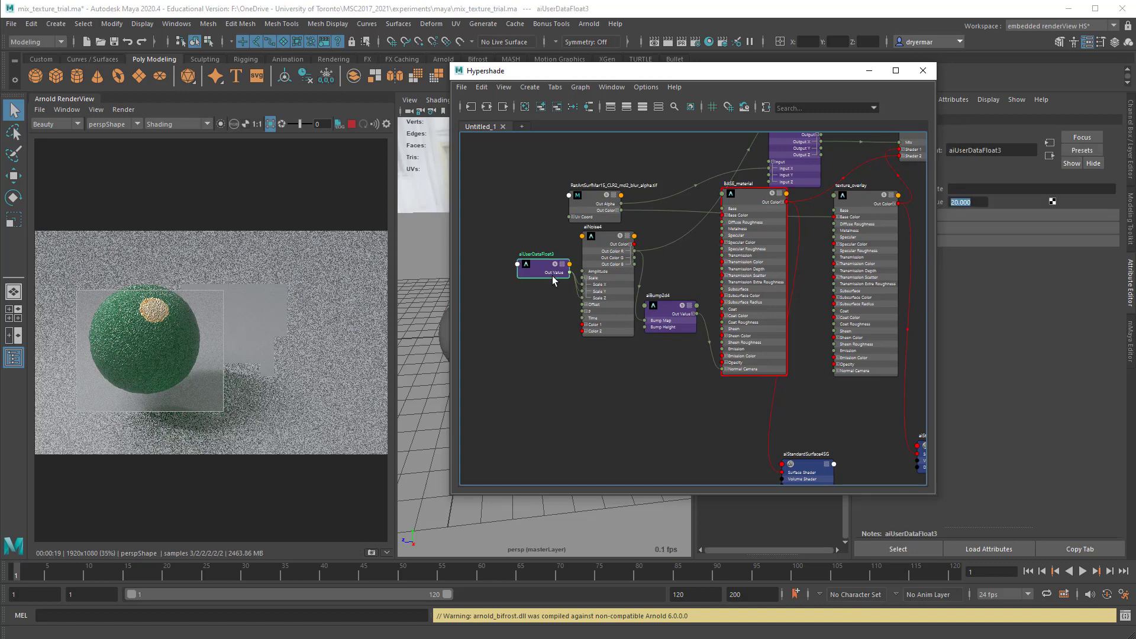
{"action": "left_click", "coordinate": [975, 199]}
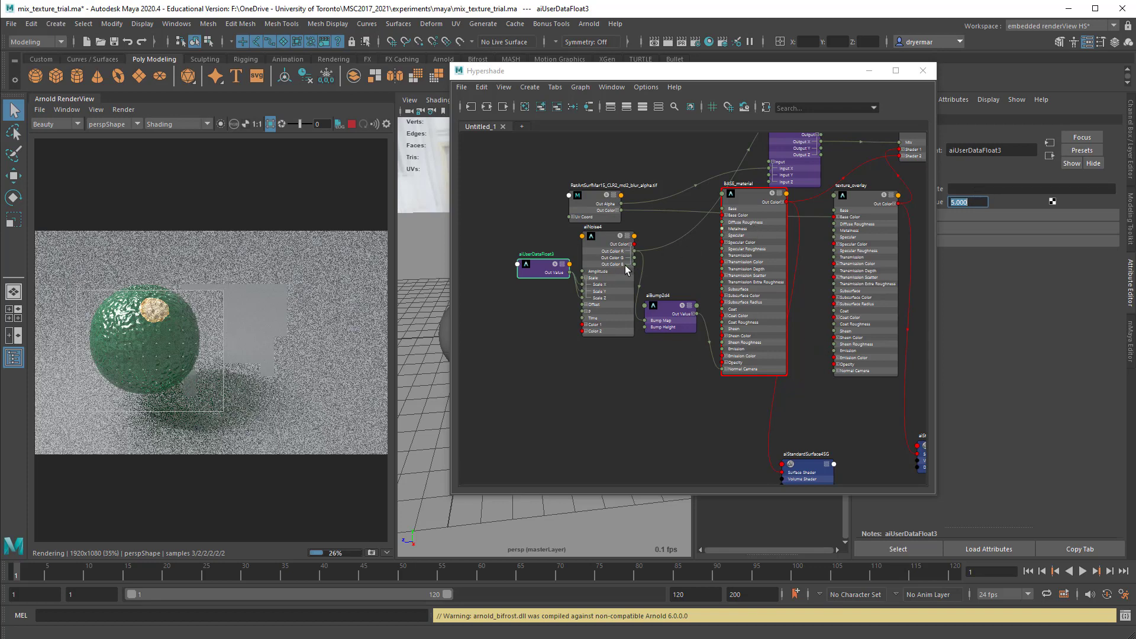
Display BASE_material's transmission attributes and enlarge the render view's crop region around the sphere
{"action": "left_click", "coordinate": [752, 193]}
{"action": "left_click_drag", "start_coordinate": [752, 71], "coordinate": [683, 84]}
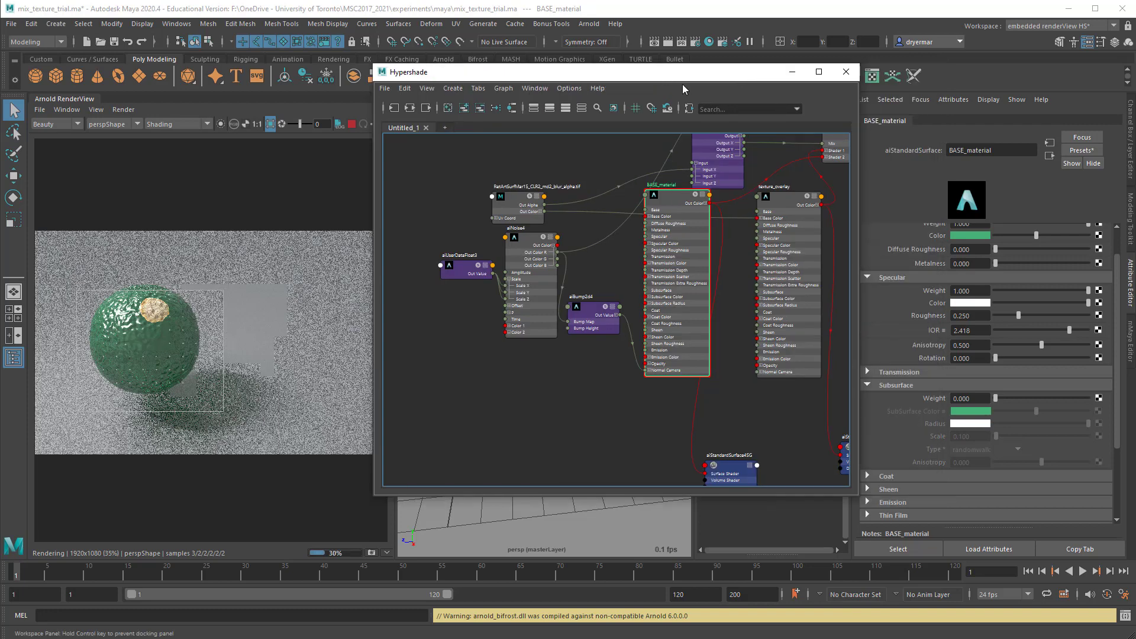
{"action": "left_click", "coordinate": [913, 374]}
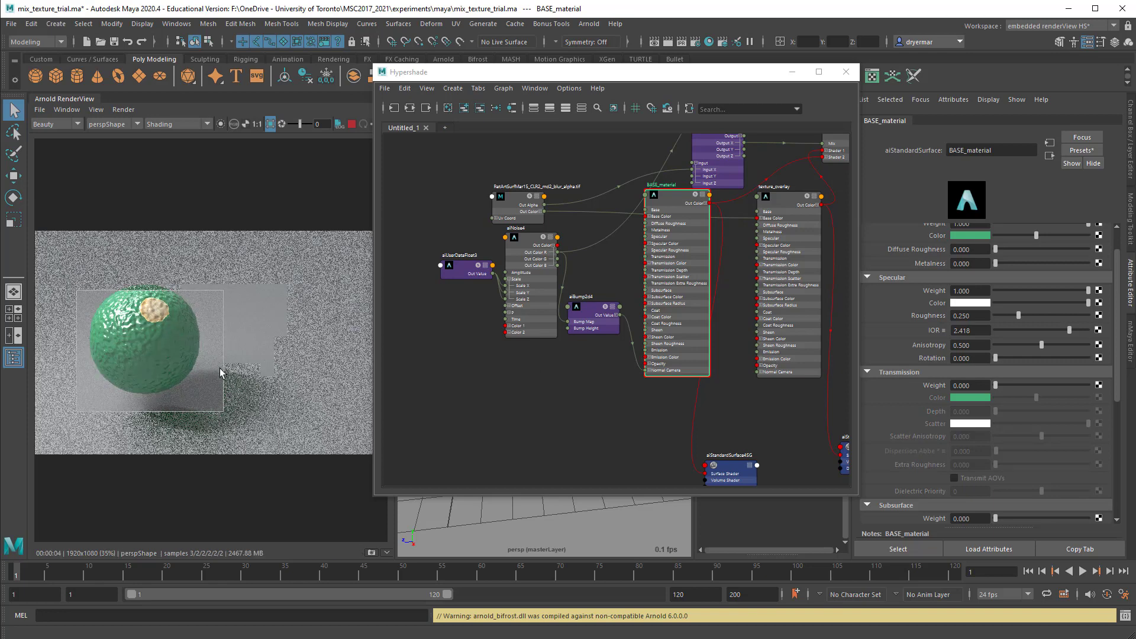
{"action": "left_click_drag", "start_coordinate": [220, 372], "coordinate": [235, 427]}
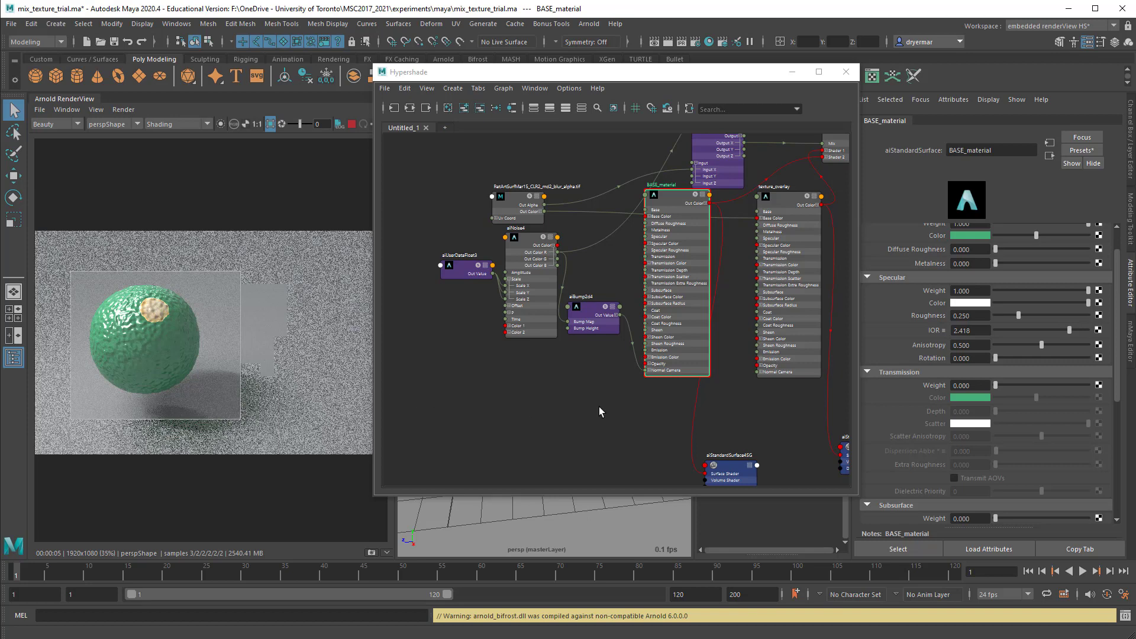
Disconnect aiBump2d4's Out Value from BASE_material's Normal Camera and update the full scene in the render view
{"action": "middle_click_drag", "start_coordinate": [608, 411], "coordinate": [535, 443], "text": "alt"}
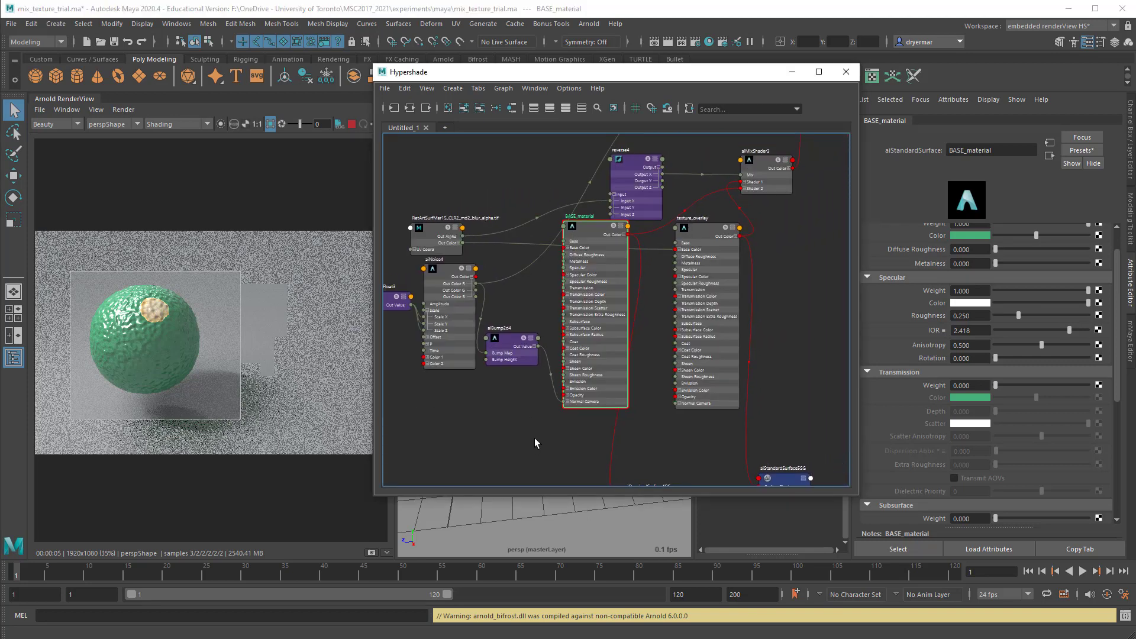
{"action": "mouse_move", "coordinate": [767, 167]}
{"action": "left_mouse_down"}
{"action": "mouse_move", "coordinate": [742, 159]}
{"action": "mouse_move", "coordinate": [759, 171]}
{"action": "left_mouse_up"}
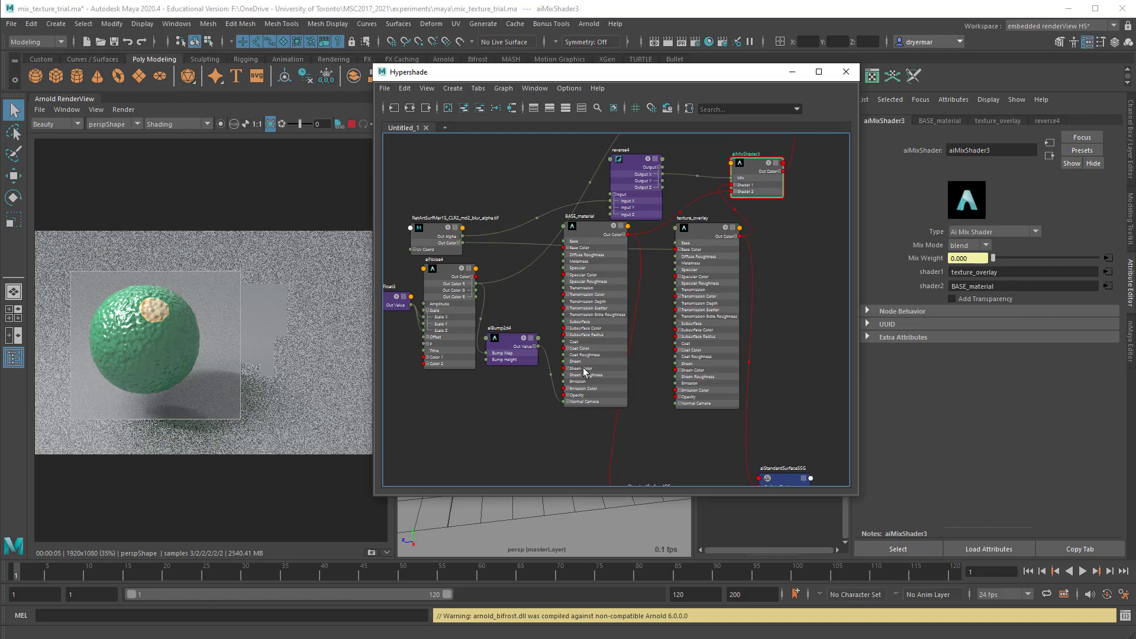
{"action": "left_click_drag", "start_coordinate": [521, 361], "coordinate": [514, 369]}
{"action": "left_click", "coordinate": [539, 379]}
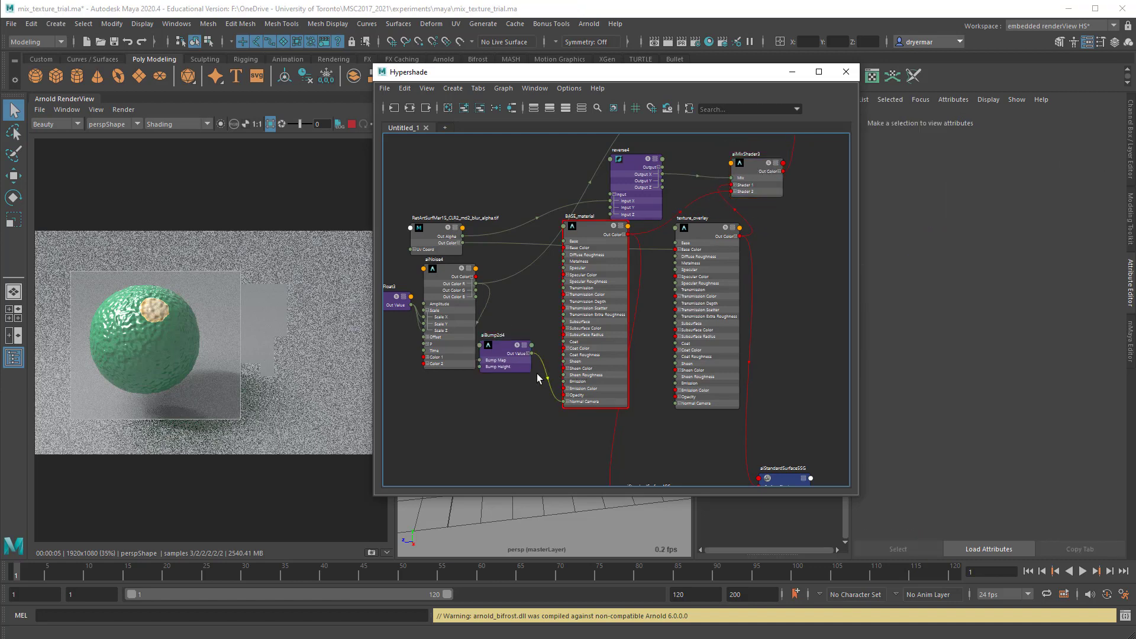
{"action": "key", "text": "Delete"}
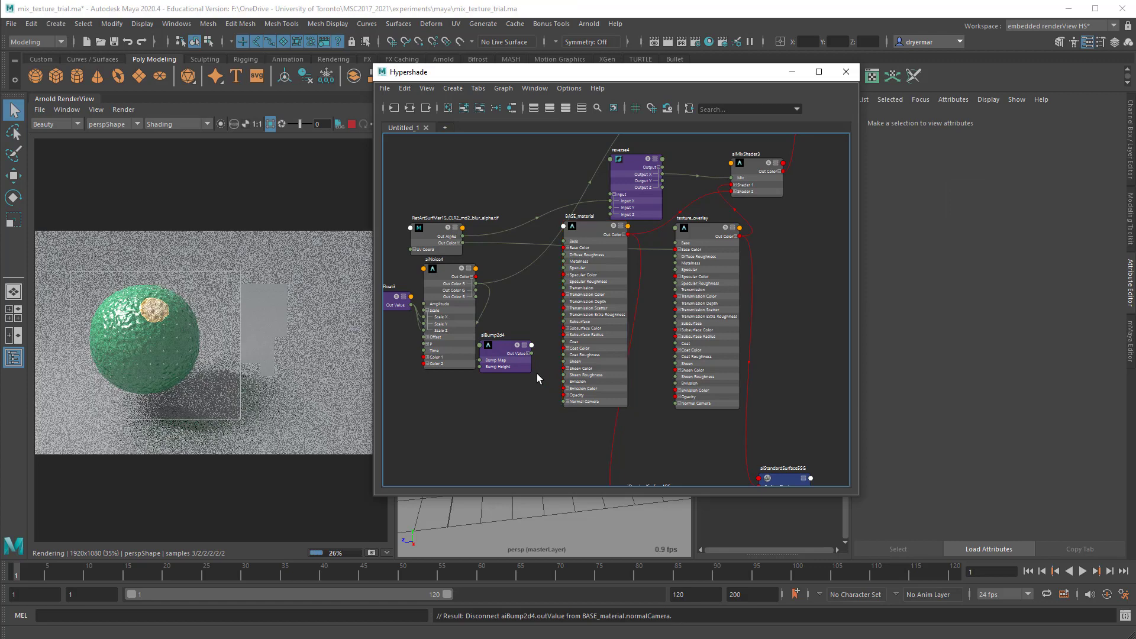
{"action": "left_click", "coordinate": [123, 109]}
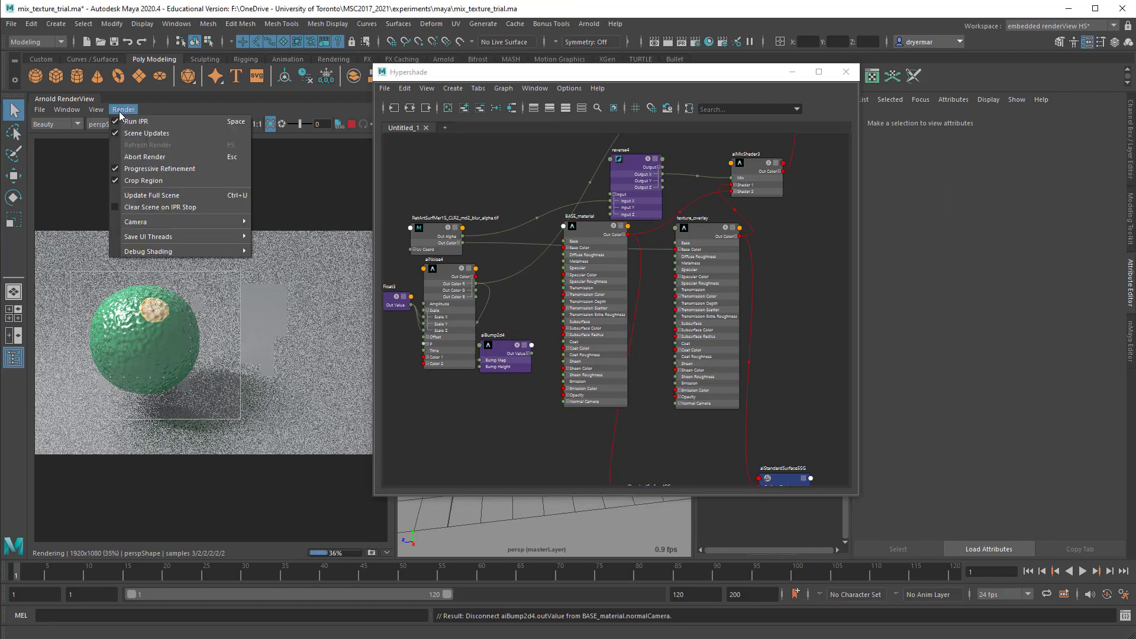
{"action": "left_click", "coordinate": [154, 196]}
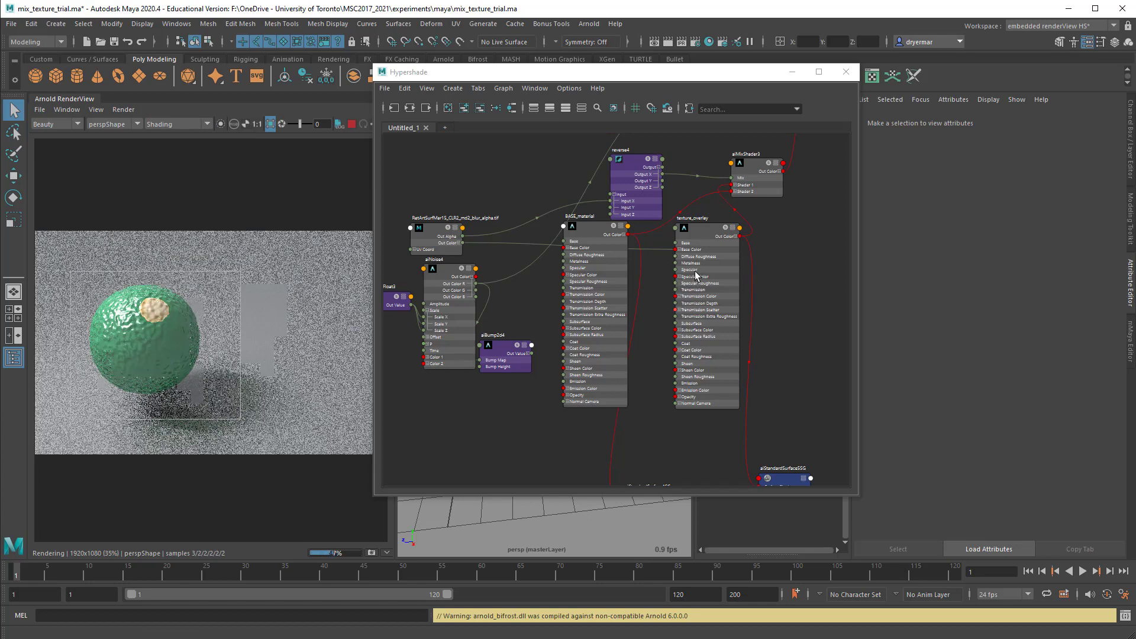
Move displacementShader2 away from aiMixShader3SG and remove the connection to the shading group's Displacement Shader input
{"action": "middle_click_drag", "start_coordinate": [761, 223], "coordinate": [720, 332], "text": "alt"}
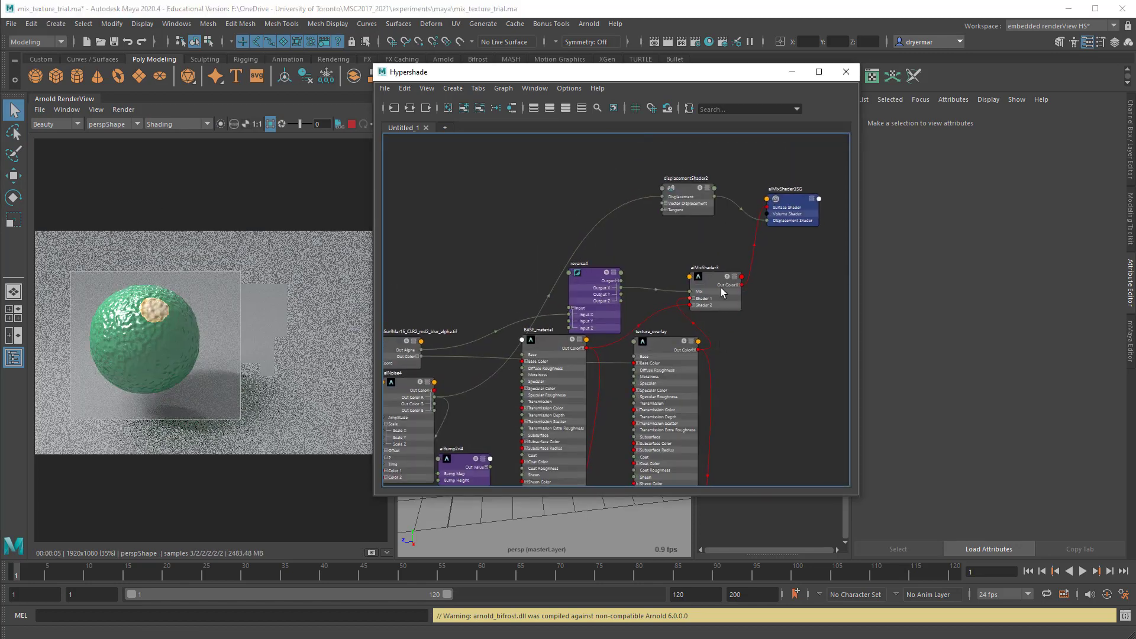
{"action": "left_click_drag", "start_coordinate": [689, 201], "coordinate": [613, 197]}
{"action": "left_click", "coordinate": [678, 233]}
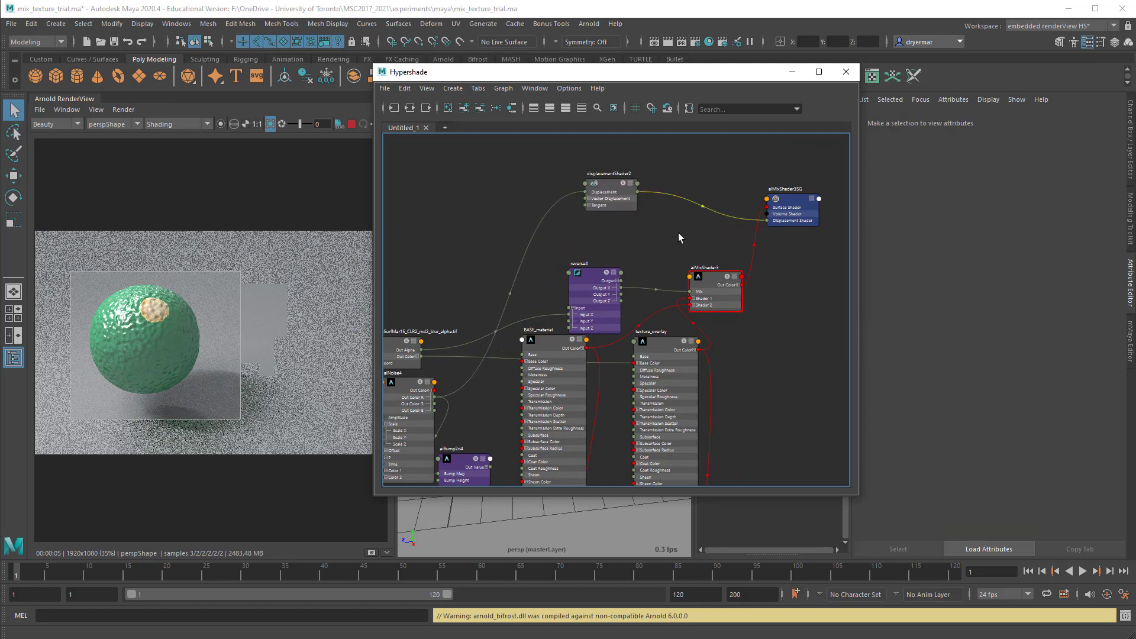
{"action": "key", "text": "Delete"}
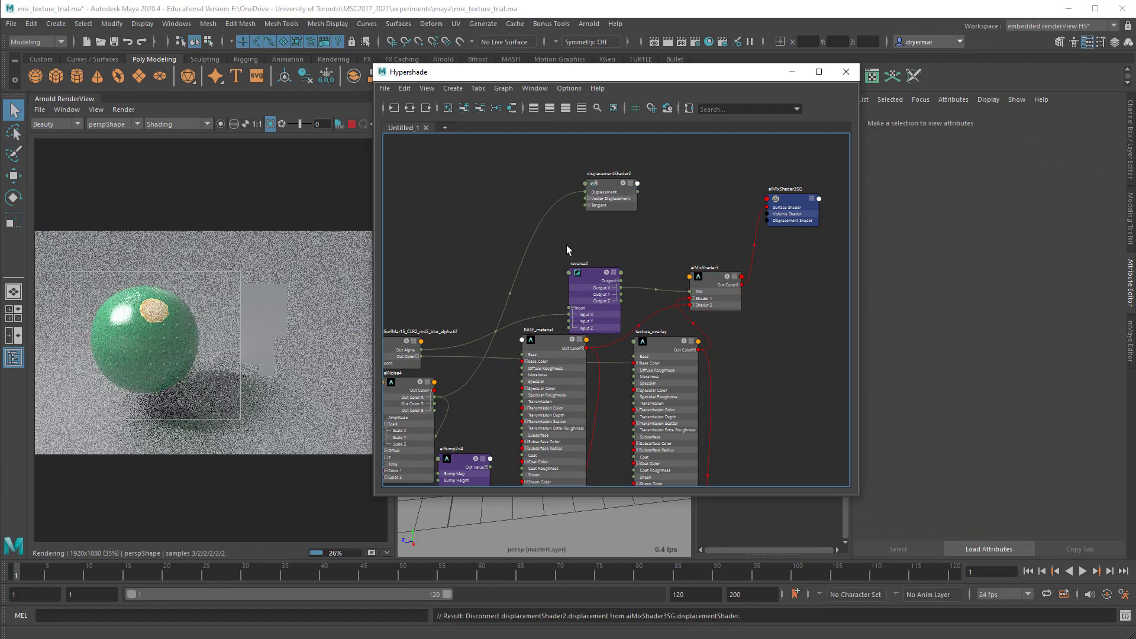
Reconnect aiBump2d4's Out Value to BASE_material's Normal Camera
{"action": "middle_click_drag", "start_coordinate": [478, 360], "coordinate": [494, 202], "text": "alt"}
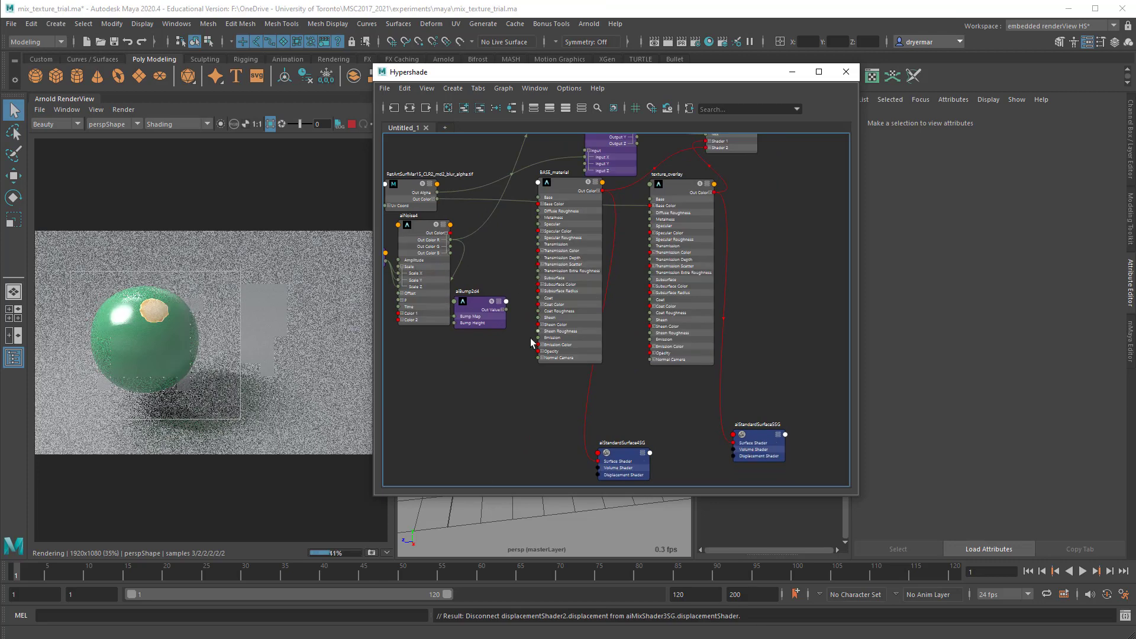
{"action": "scroll", "coordinate": [474, 346], "scroll_direction": "up", "scroll_amount": 2}
{"action": "left_click_drag", "start_coordinate": [490, 307], "coordinate": [569, 363]}
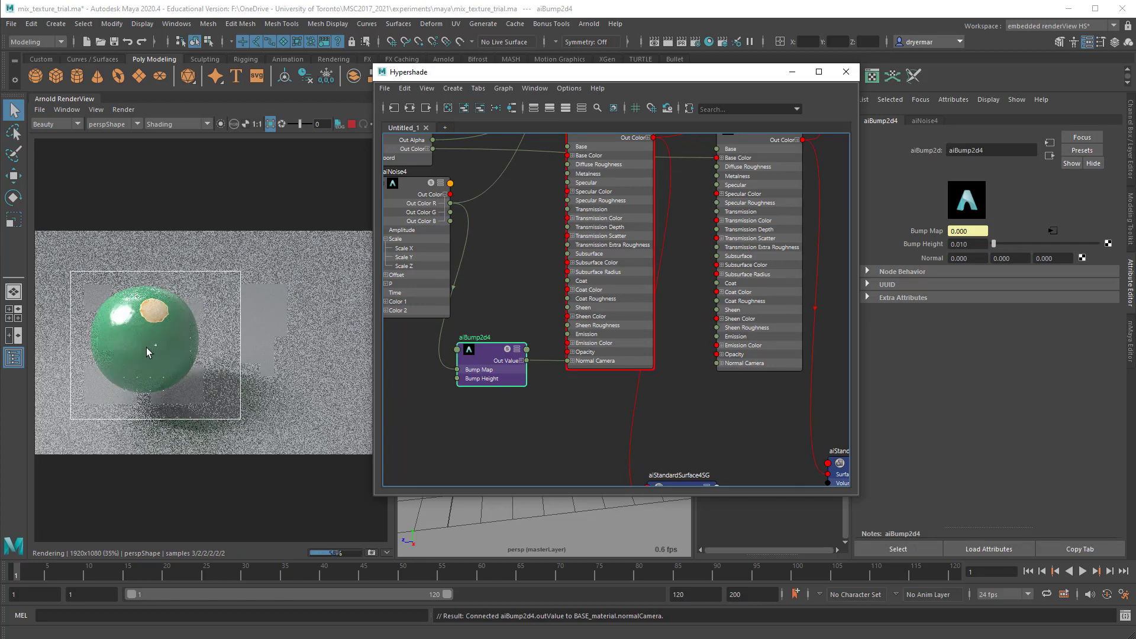
Set aiBump2d4's bump height to 1
{"action": "left_click", "coordinate": [961, 243]}
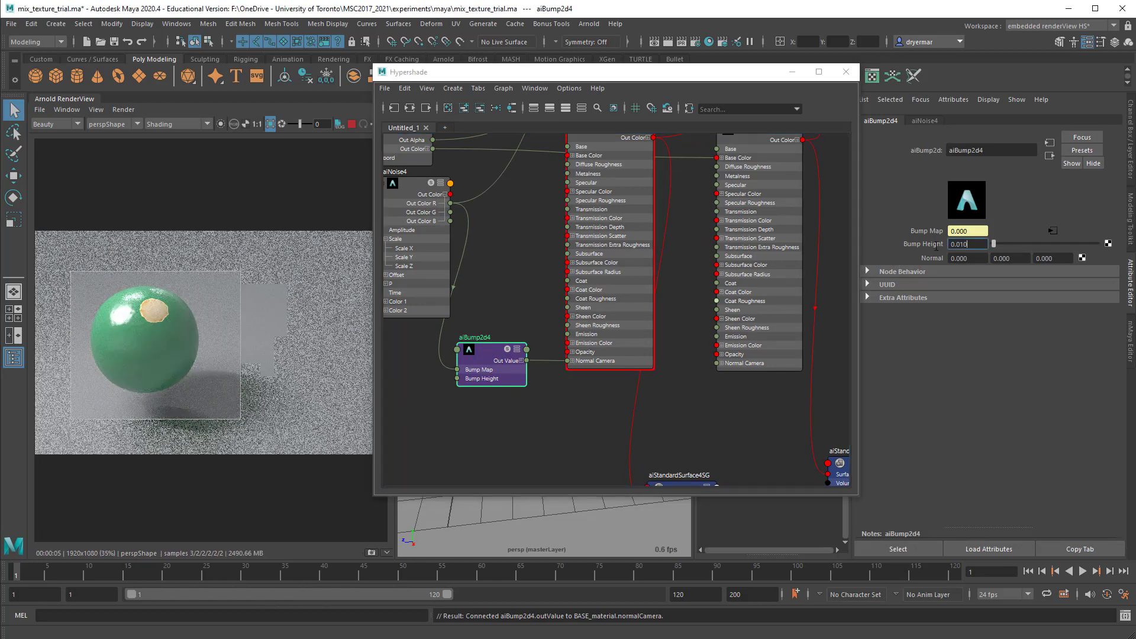
{"action": "type", "text": "1"}
{"action": "key", "text": "Return"}
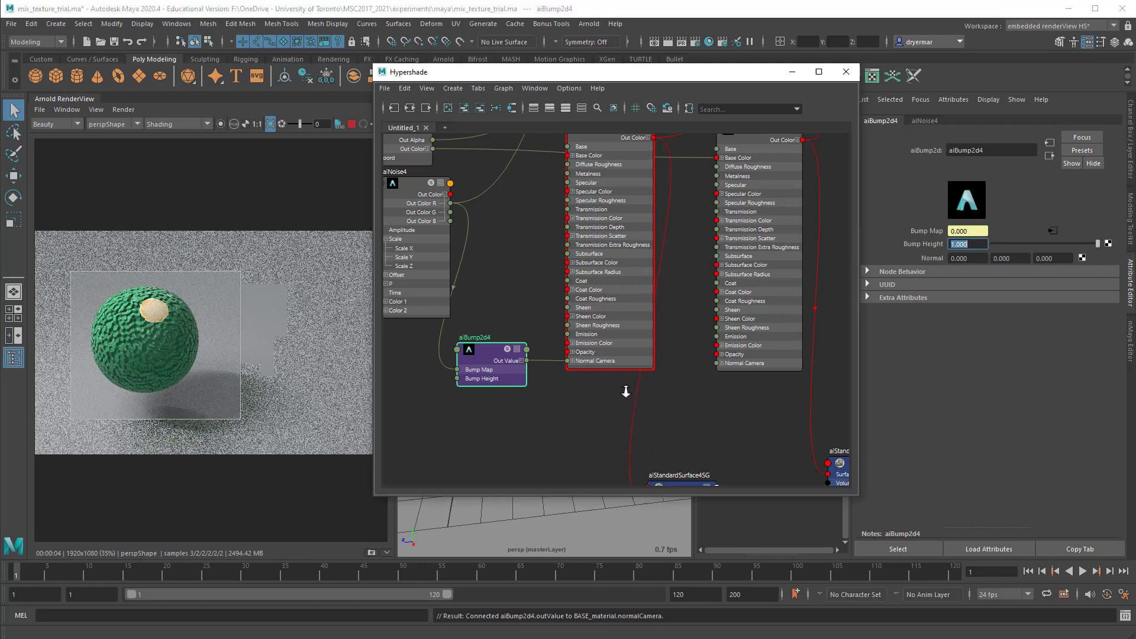
Delete the displacementShader2 node and move the alpha texture node above reverse4
{"action": "key", "text": "a"}
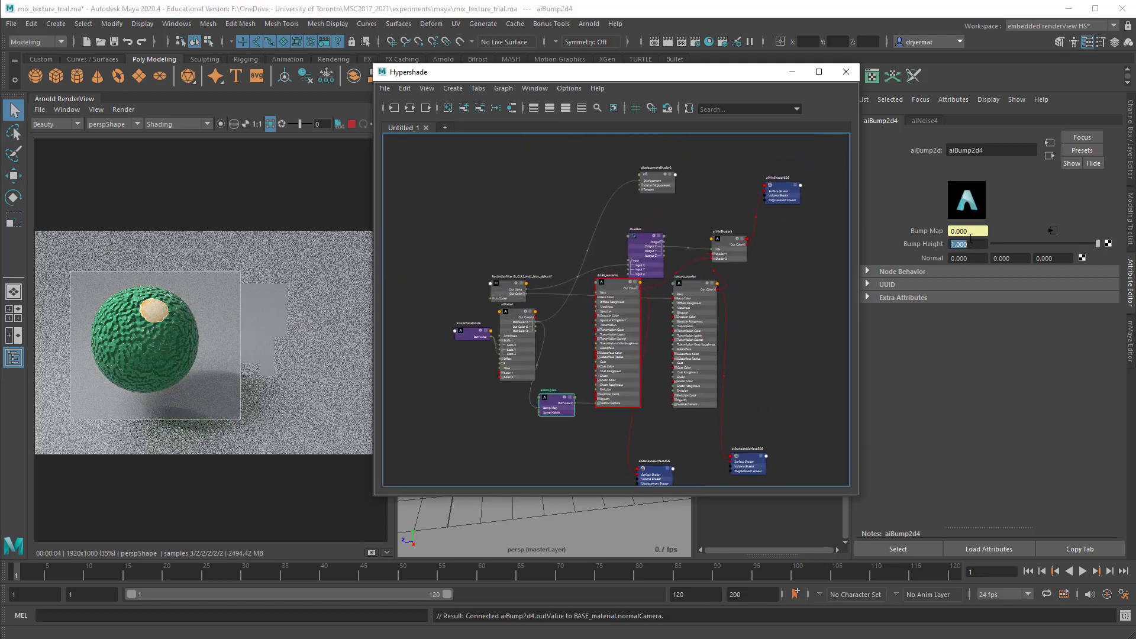
{"action": "mouse_move", "coordinate": [638, 181]}
{"action": "left_mouse_down"}
{"action": "mouse_move", "coordinate": [533, 202]}
{"action": "mouse_move", "coordinate": [661, 187]}
{"action": "mouse_move", "coordinate": [649, 188]}
{"action": "left_mouse_up"}
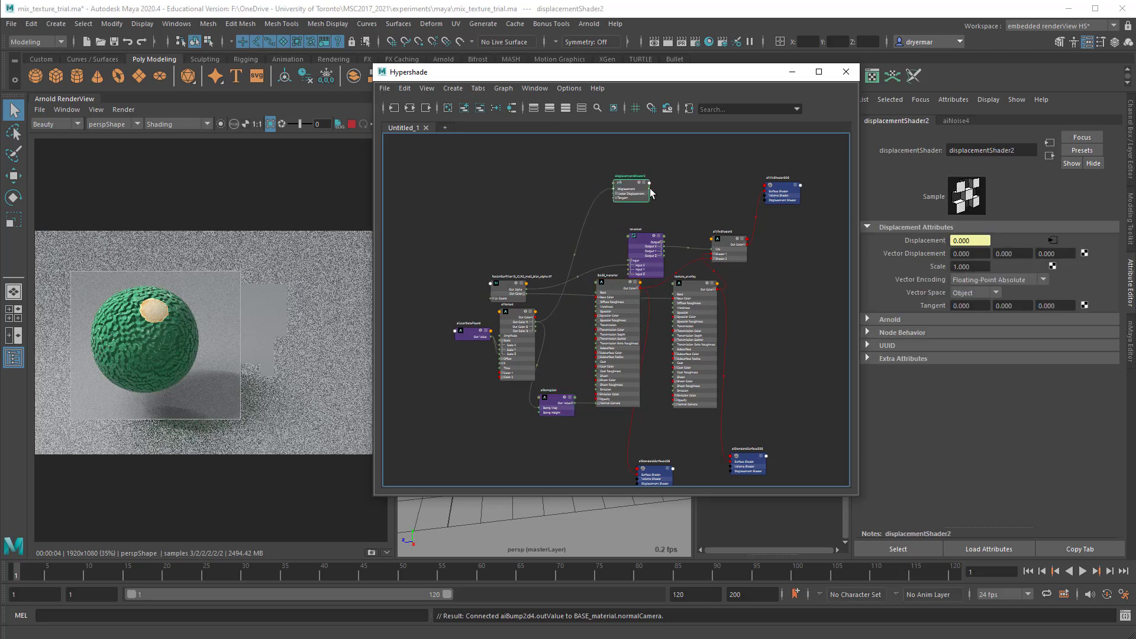
{"action": "key", "text": "Delete"}
{"action": "left_click_drag", "start_coordinate": [520, 288], "coordinate": [660, 202]}
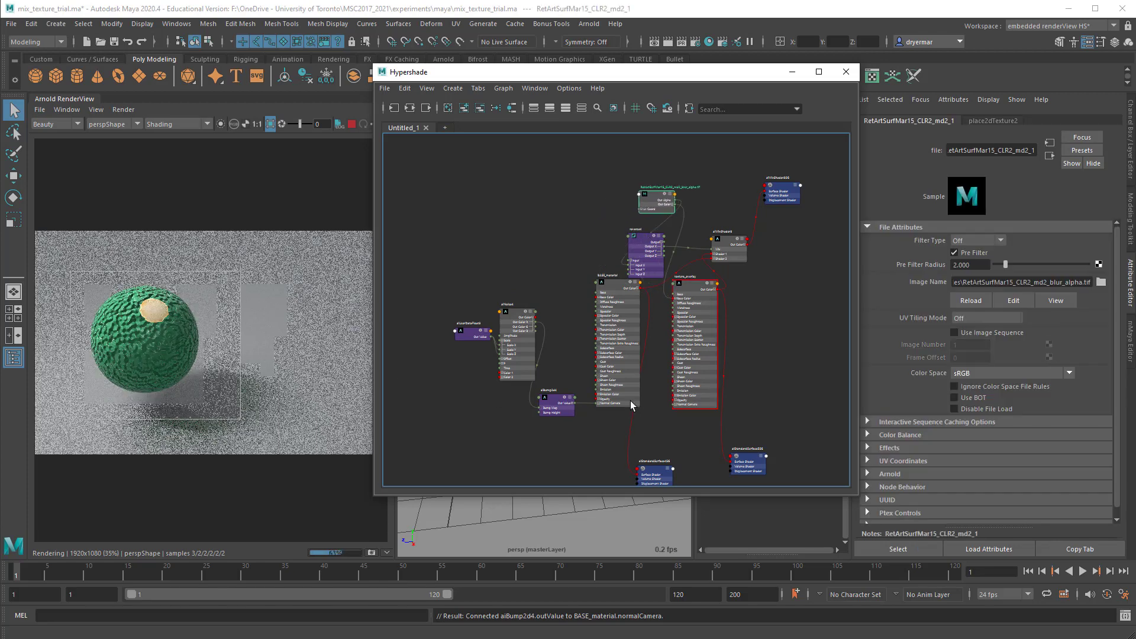
Set aiBump2d4's bump height to 0.1
{"action": "left_click", "coordinate": [556, 403]}
{"action": "double_click", "coordinate": [973, 244]}
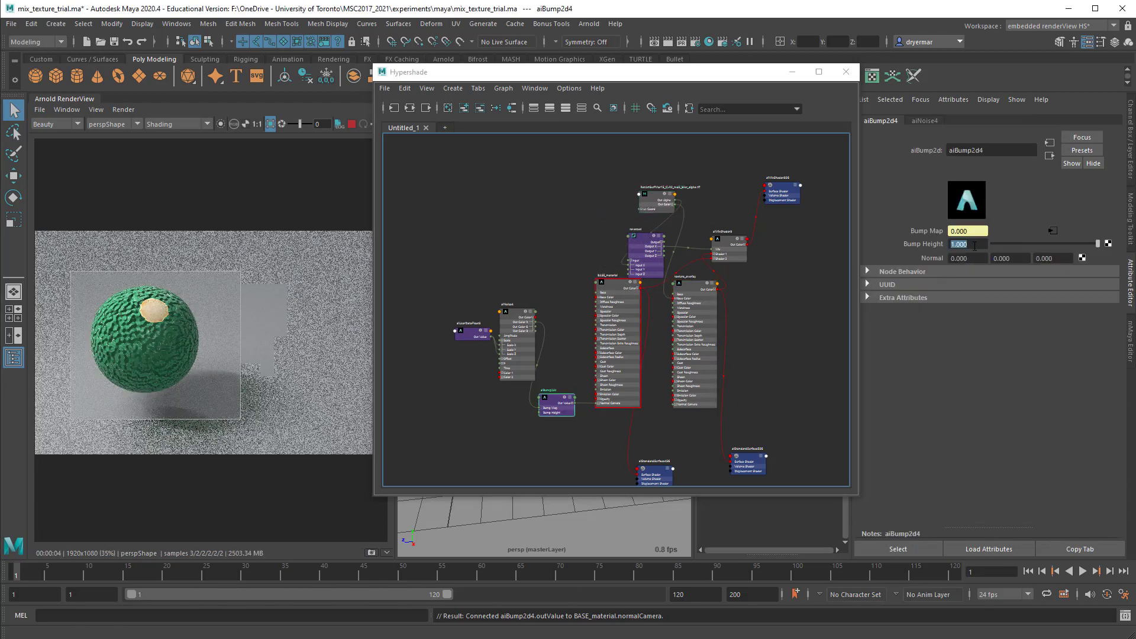
{"action": "type", "text": "0.1"}
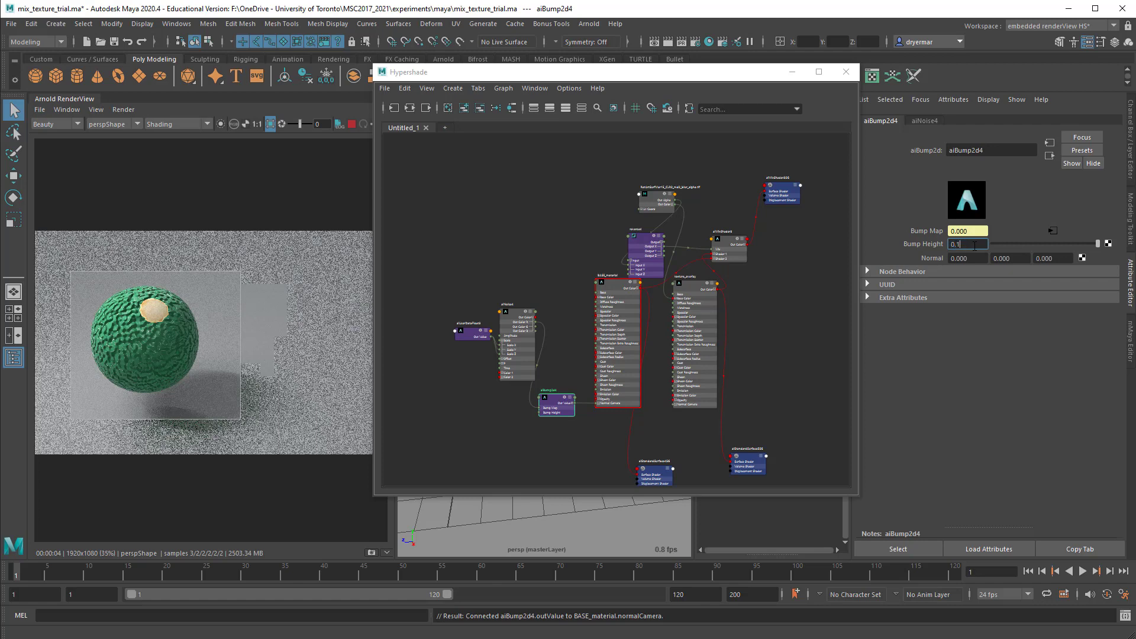
{"action": "key", "text": "Return"}
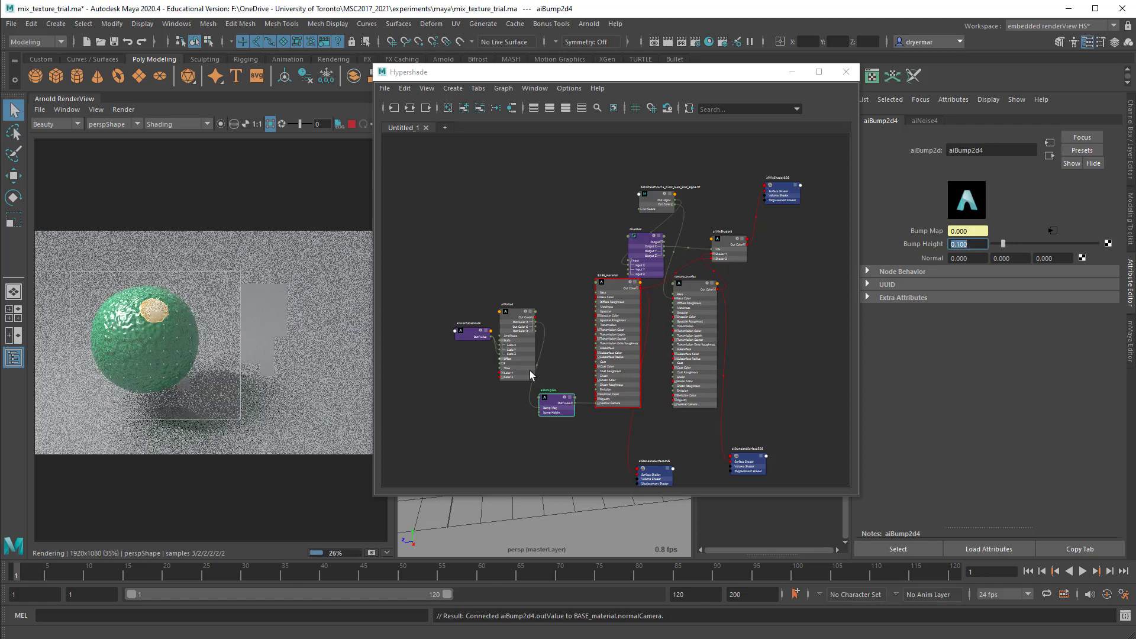
Spread out the aiUserDataFloat3, aiNoise4, BASE_material and texture_overlay nodes to open up the shader network
{"action": "left_click_drag", "start_coordinate": [474, 333], "coordinate": [435, 248]}
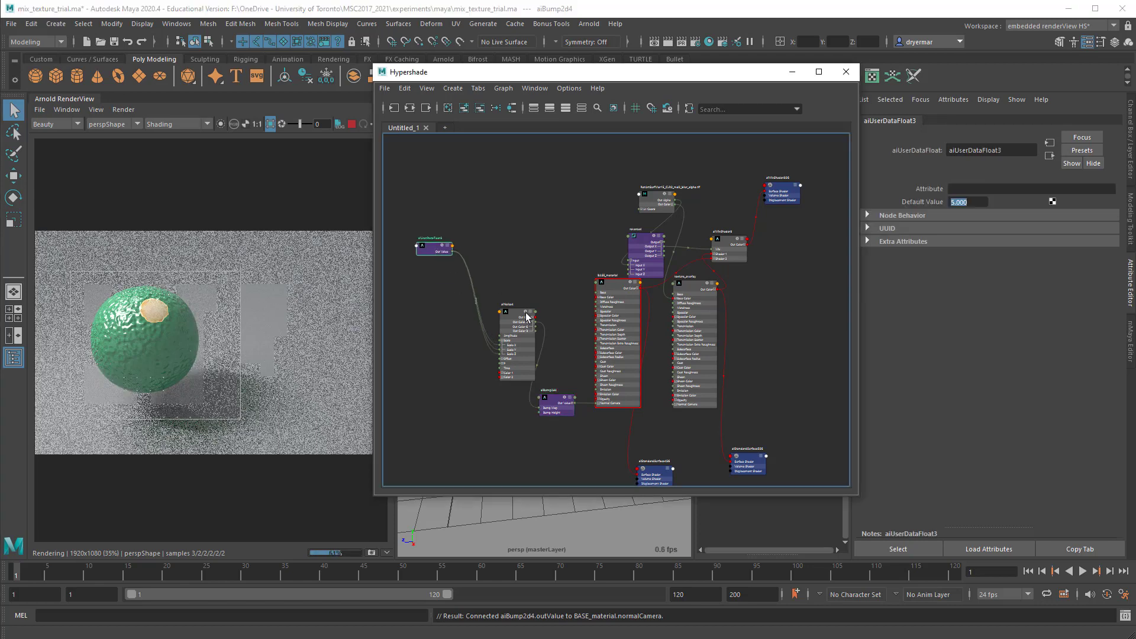
{"action": "left_click_drag", "start_coordinate": [510, 319], "coordinate": [463, 382]}
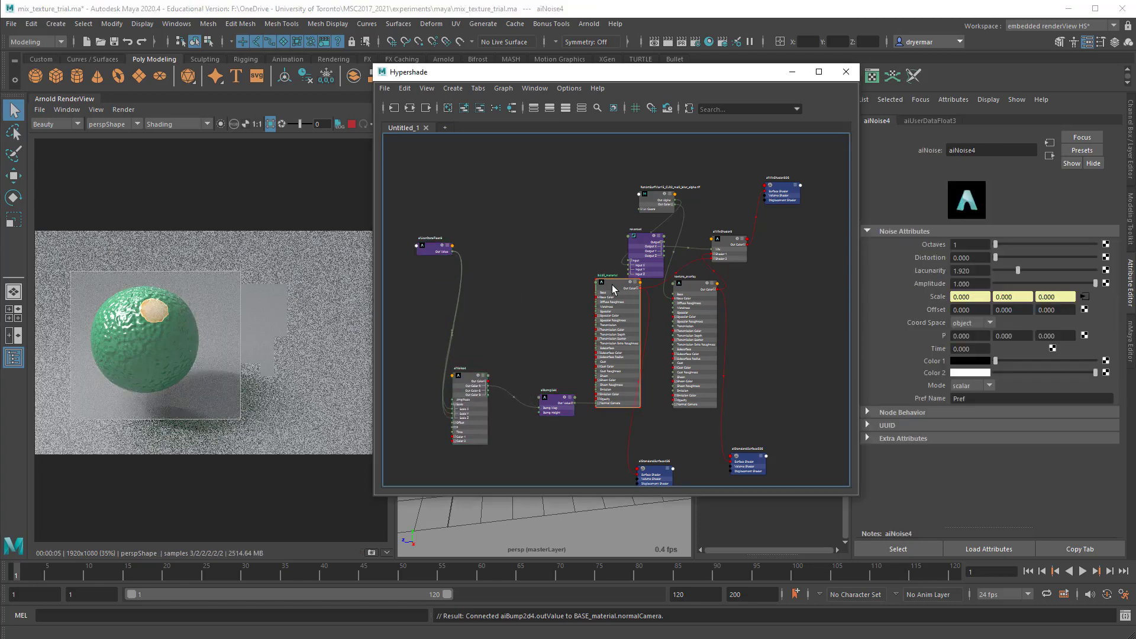
{"action": "left_click_drag", "start_coordinate": [613, 289], "coordinate": [540, 274]}
{"action": "left_click_drag", "start_coordinate": [677, 294], "coordinate": [625, 315]}
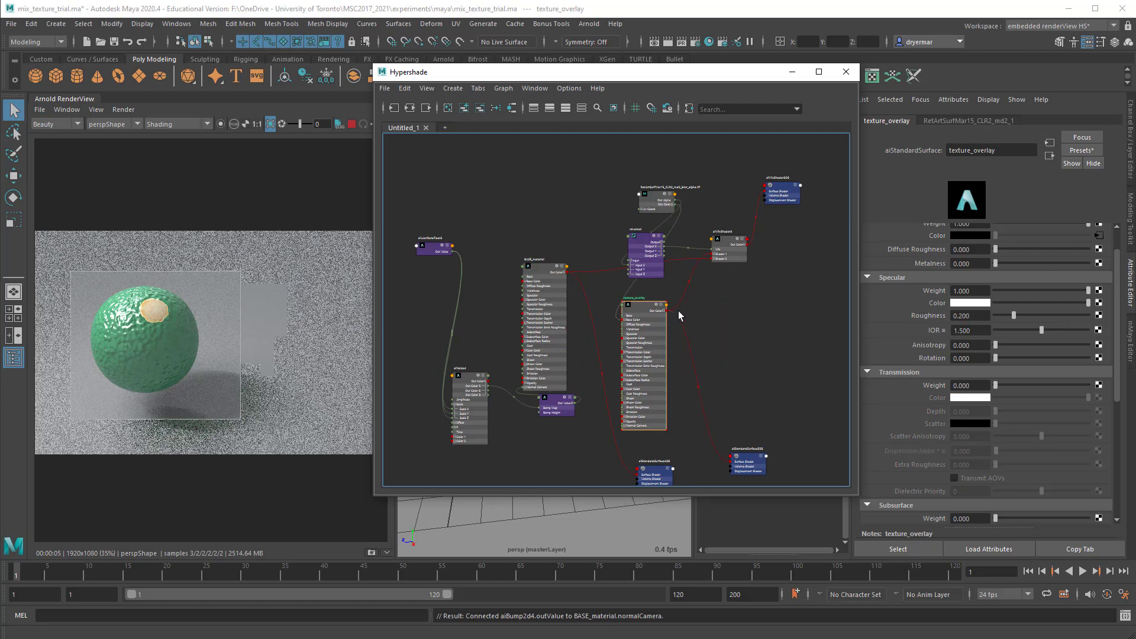
Move reverse4 away from the mix shader, place BASE_material directly beside texture_overlay, and shift aiMixShader3 slightly lower
{"action": "right_click_drag", "start_coordinate": [676, 312], "coordinate": [762, 332], "text": "alt"}
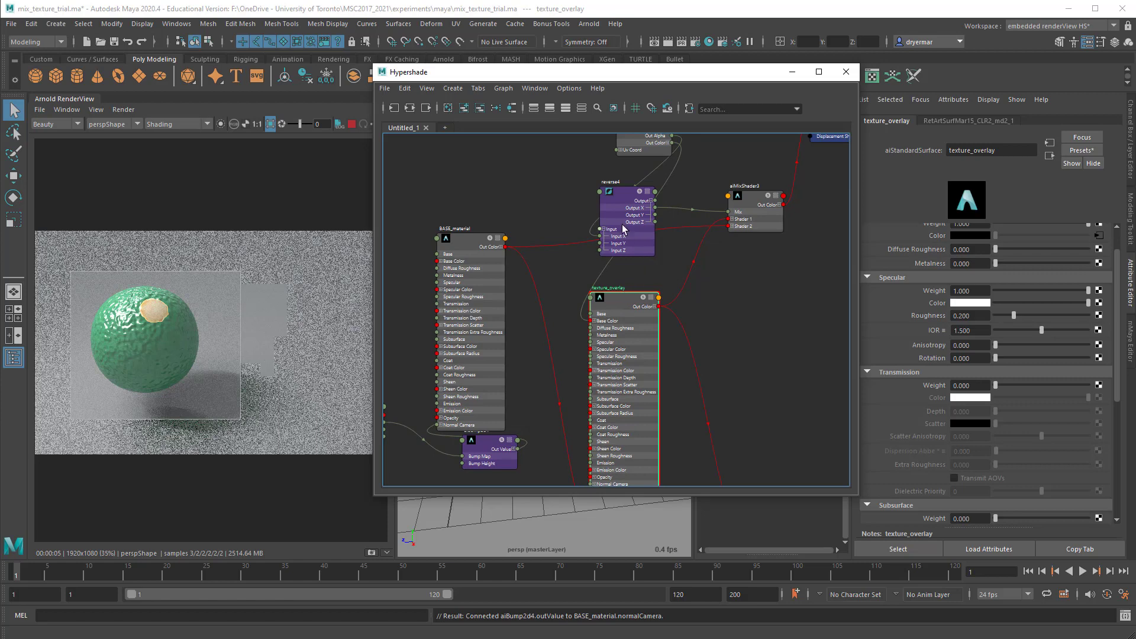
{"action": "left_click_drag", "start_coordinate": [622, 224], "coordinate": [493, 191]}
{"action": "middle_click_drag", "start_coordinate": [652, 248], "coordinate": [642, 294], "text": "alt"}
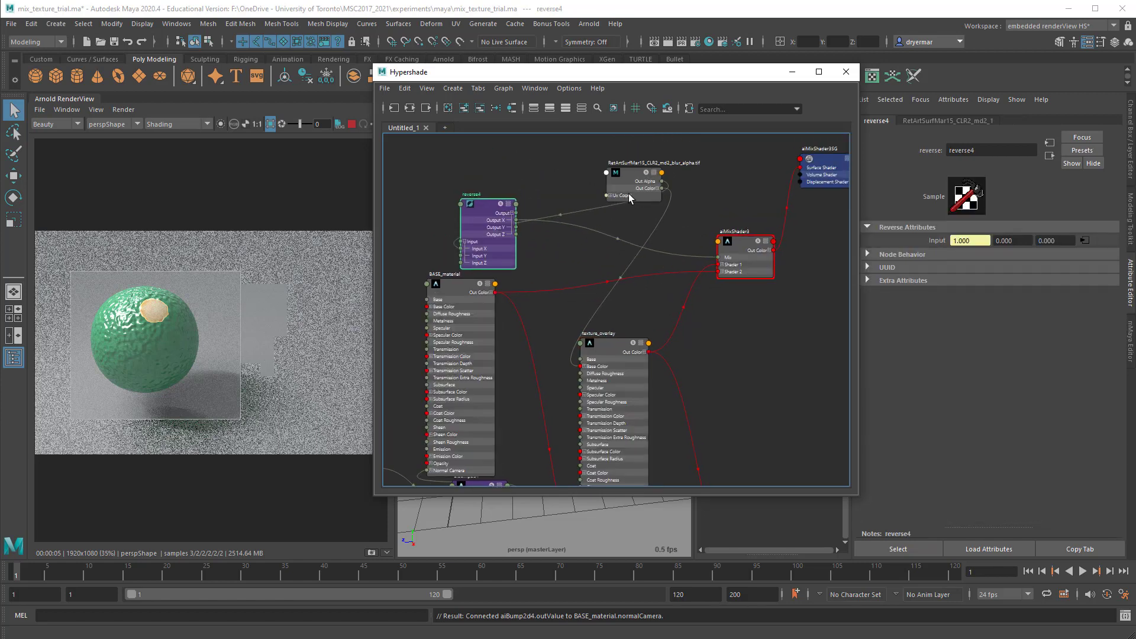
{"action": "left_click_drag", "start_coordinate": [472, 288], "coordinate": [548, 352]}
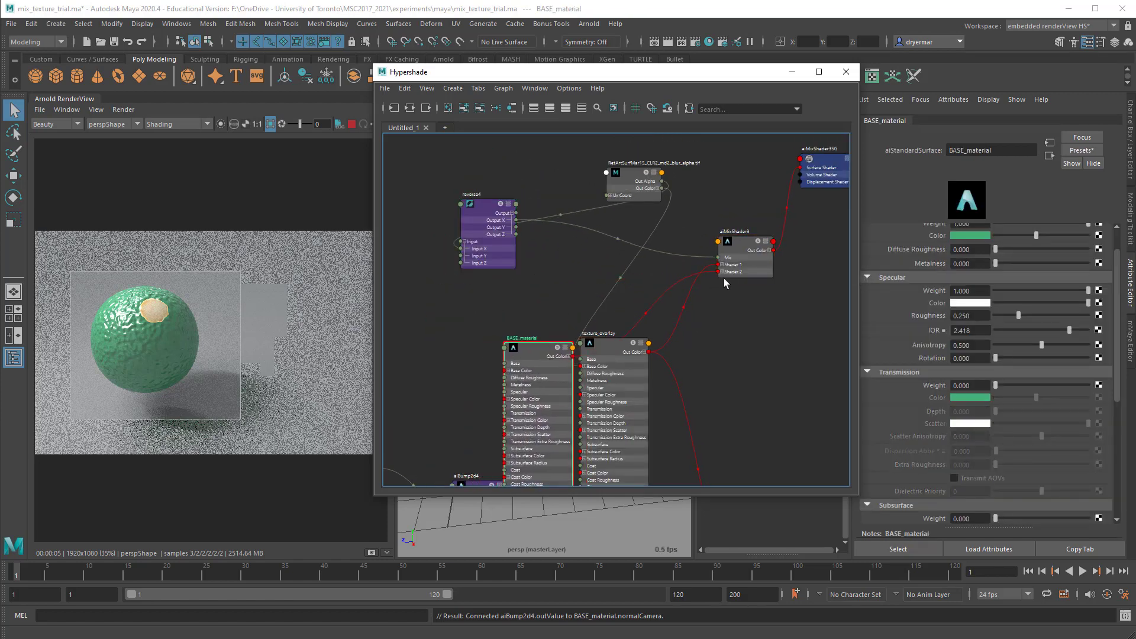
{"action": "left_click", "coordinate": [735, 273]}
{"action": "left_click_drag", "start_coordinate": [744, 244], "coordinate": [735, 290]}
Place reverse4 above the two material nodes and the alpha texture node next to reverse4's input side
{"action": "scroll", "coordinate": [769, 329], "scroll_direction": "up", "scroll_amount": 5}
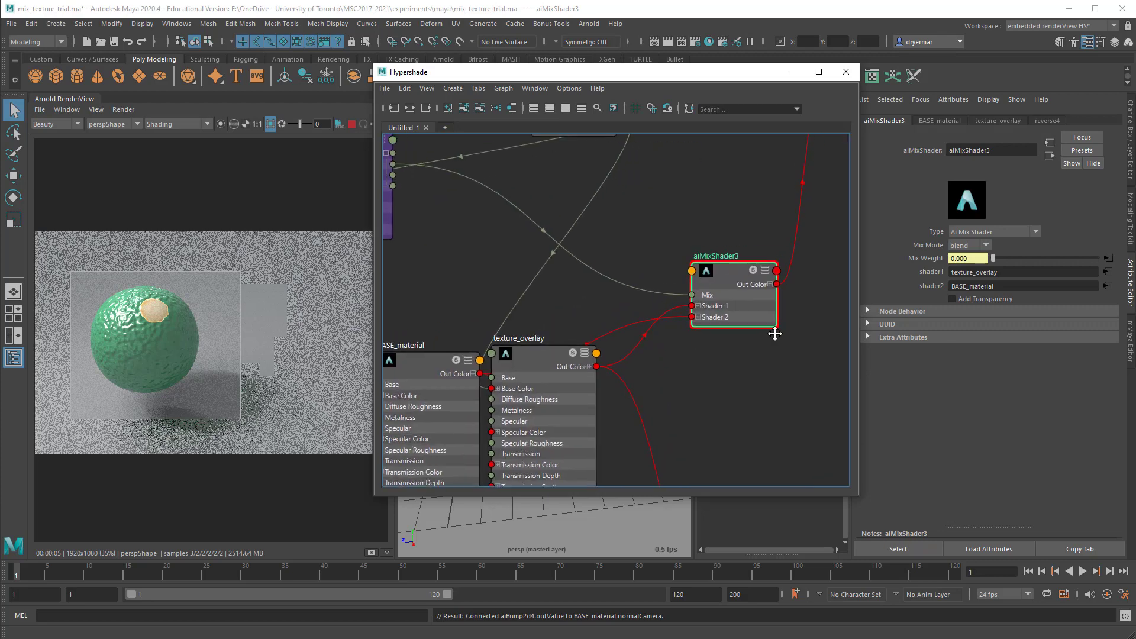
{"action": "scroll", "coordinate": [719, 311], "scroll_direction": "down", "scroll_amount": 5}
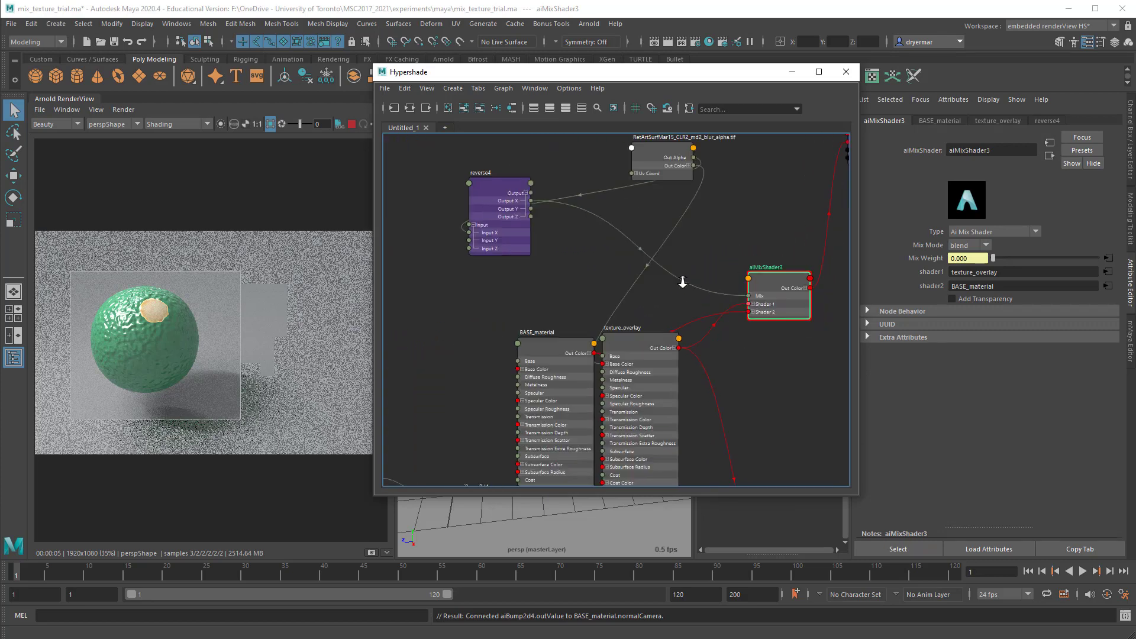
{"action": "scroll", "coordinate": [538, 240], "scroll_direction": "up", "scroll_amount": 3}
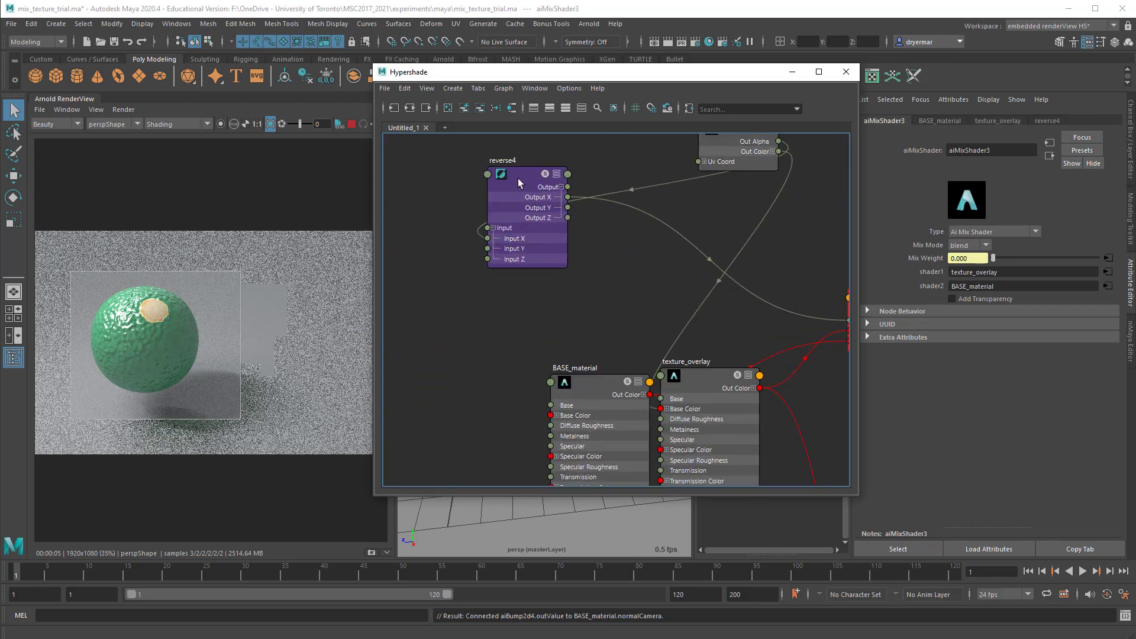
{"action": "left_click_drag", "start_coordinate": [521, 176], "coordinate": [642, 204]}
{"action": "scroll", "coordinate": [627, 207], "scroll_direction": "down", "scroll_amount": 4}
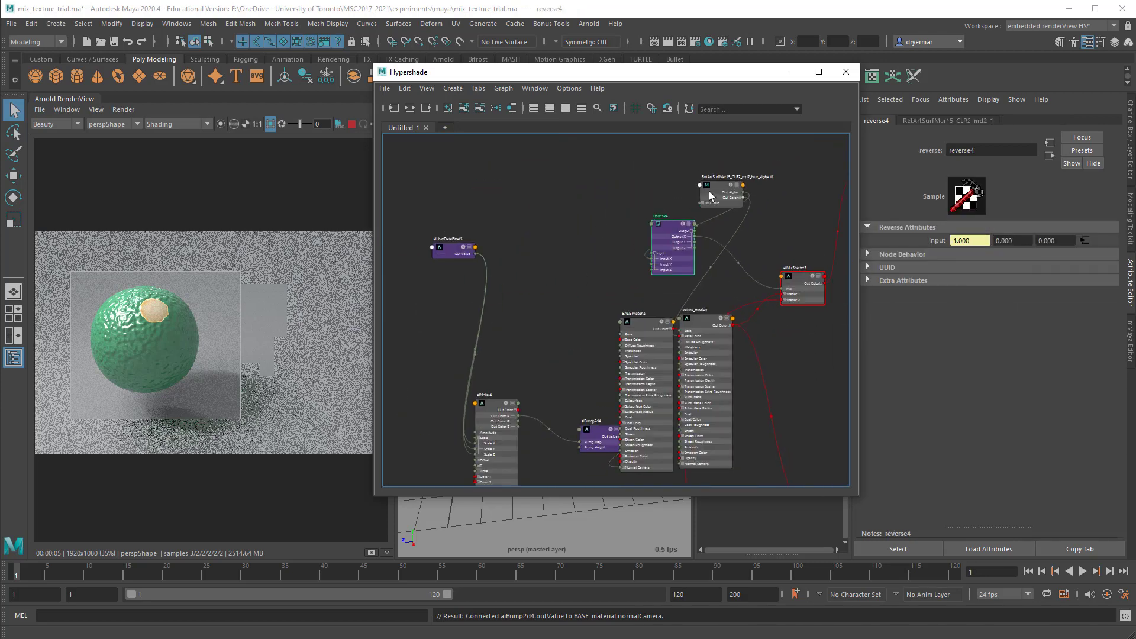
{"action": "left_click", "coordinate": [546, 251]}
{"action": "left_click_drag", "start_coordinate": [546, 251], "coordinate": [561, 275]}
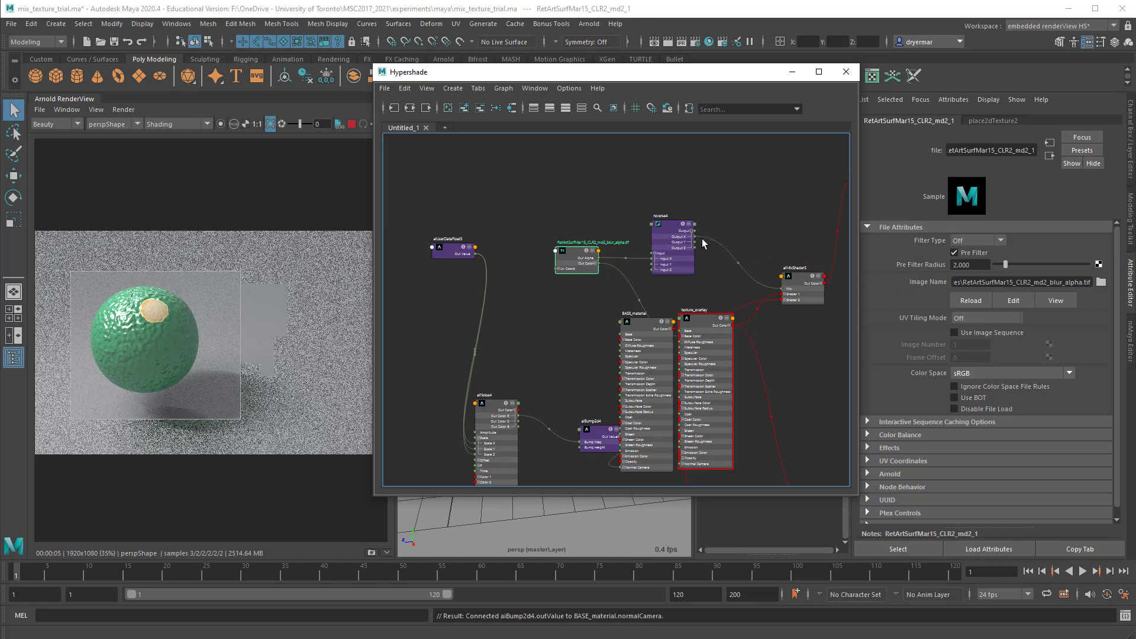
Inspect the aiMixShader3 and texture_overlay nodes and the connections between them
{"action": "left_click", "coordinate": [803, 283]}
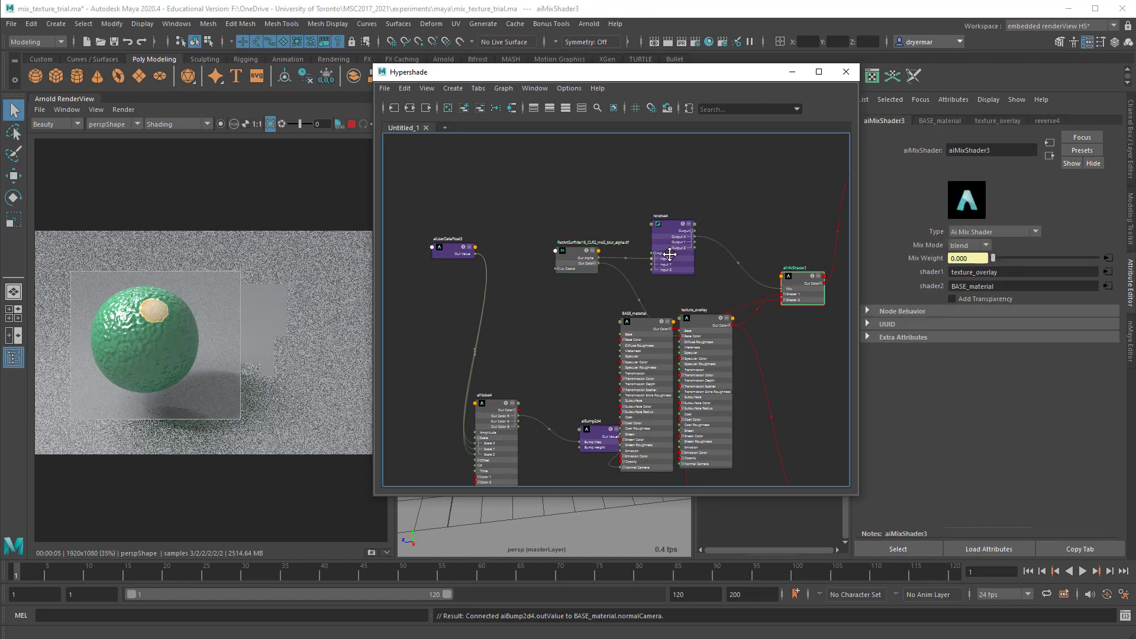
{"action": "middle_click_drag", "start_coordinate": [674, 256], "coordinate": [591, 231], "text": "alt"}
{"action": "left_click", "coordinate": [629, 298]}
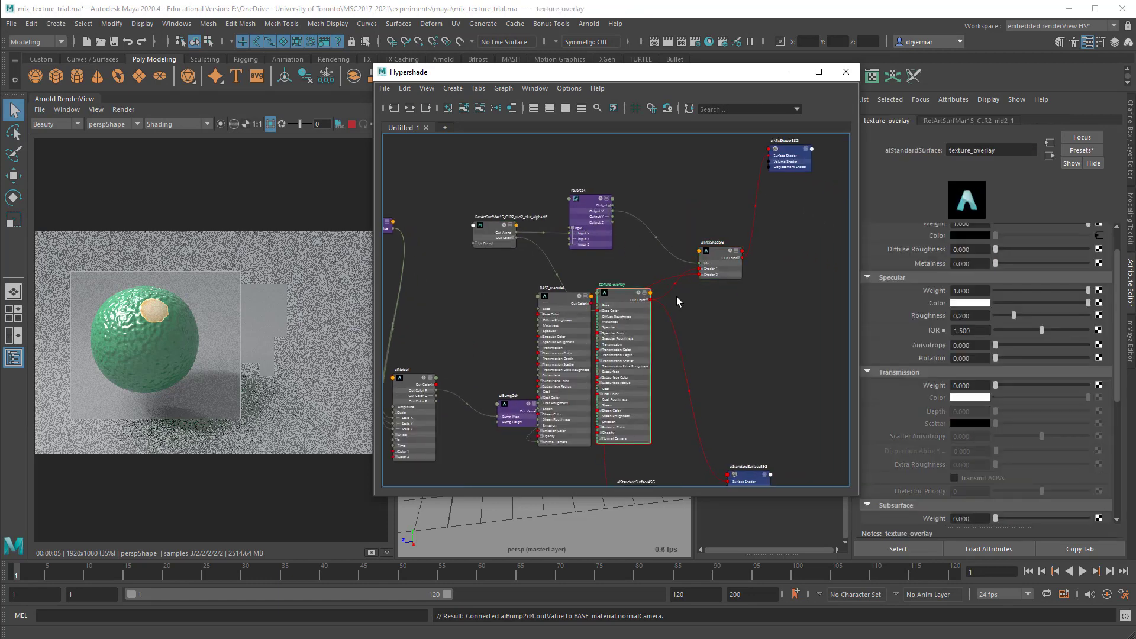
Break the texture connection on texture_overlay's base color and set that color to red
{"action": "right_click", "coordinate": [934, 236]}
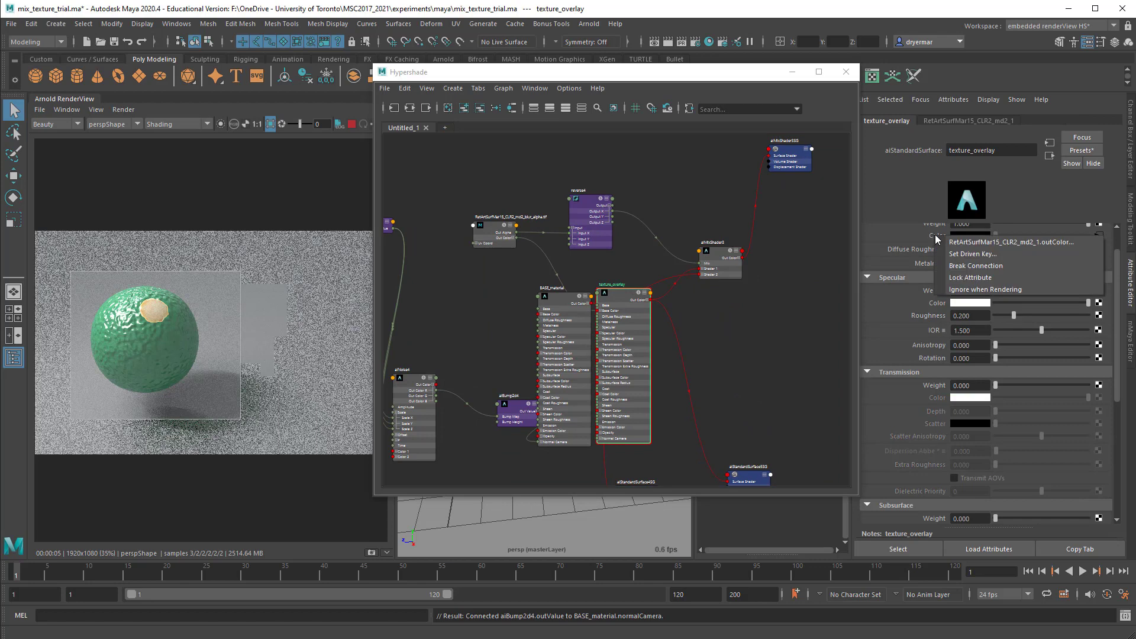
{"action": "left_click", "coordinate": [975, 264]}
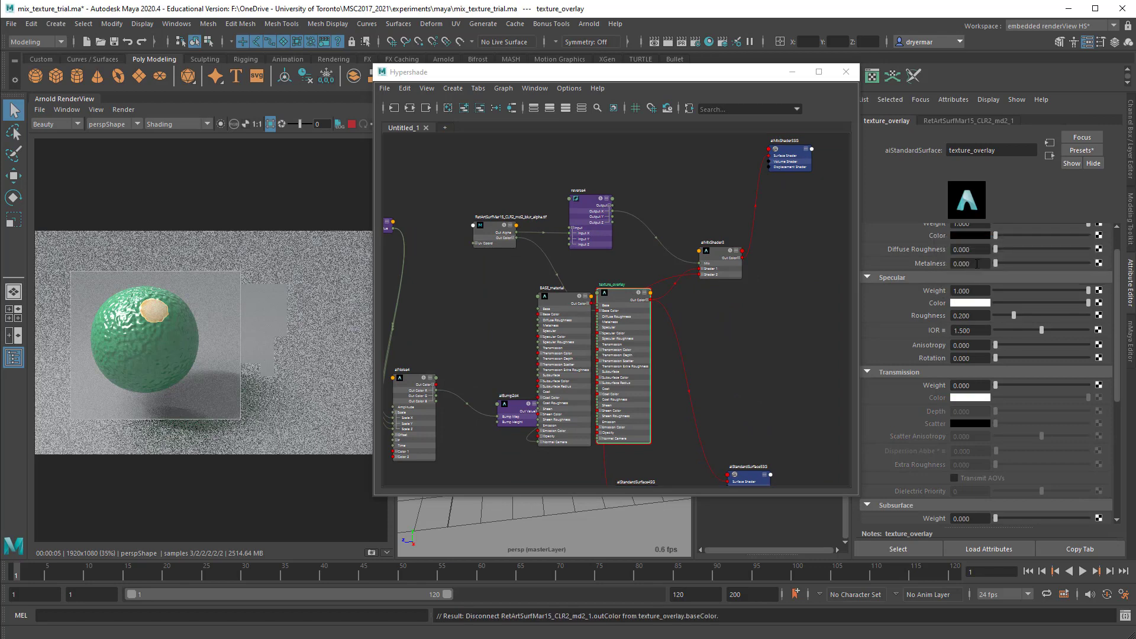
{"action": "left_click", "coordinate": [979, 234]}
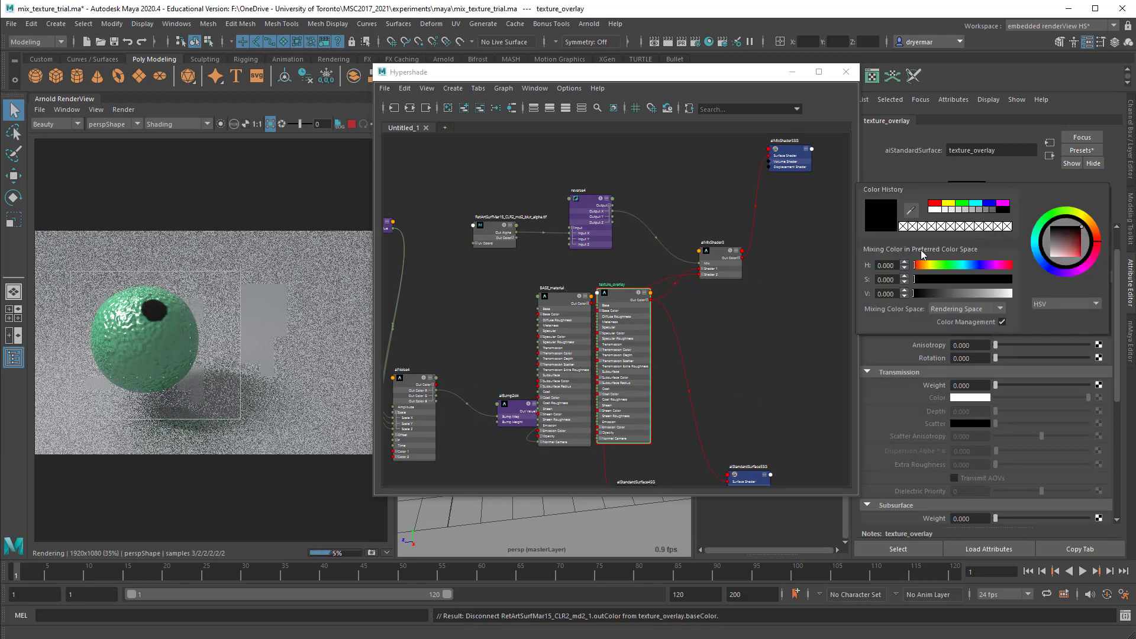
{"action": "left_click", "coordinate": [933, 205]}
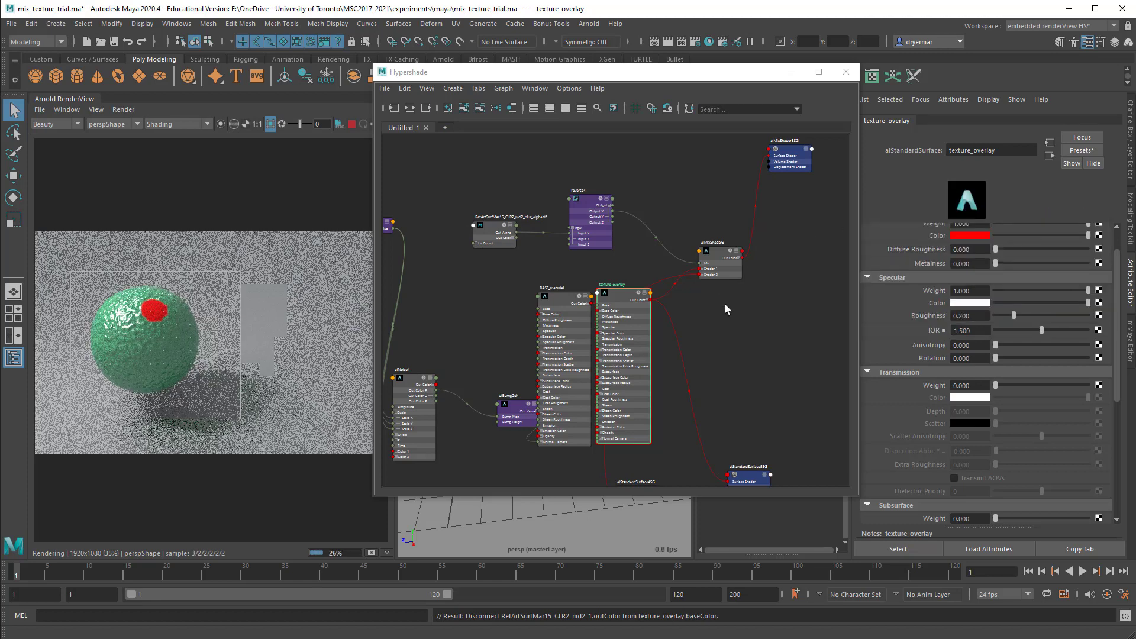
Add a checker texture node to the shader network in the empty area above aiMixShader3
{"action": "middle_click_drag", "start_coordinate": [727, 322], "coordinate": [731, 343]}
{"action": "left_click", "coordinate": [686, 222]}
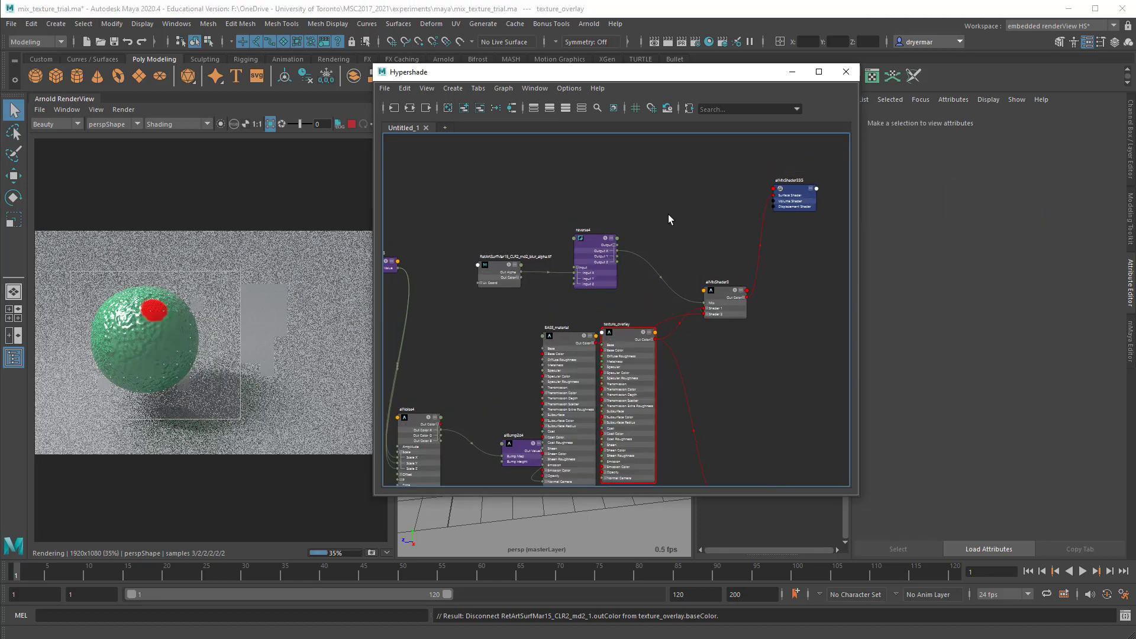
{"action": "key", "text": "Tab"}
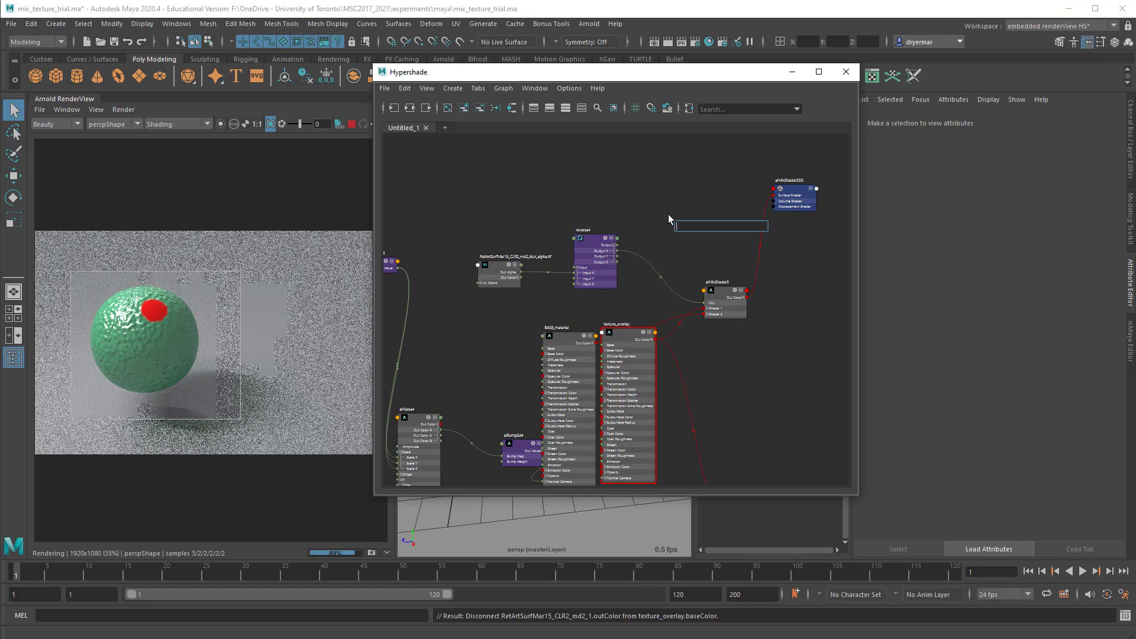
{"action": "type", "text": "check"}
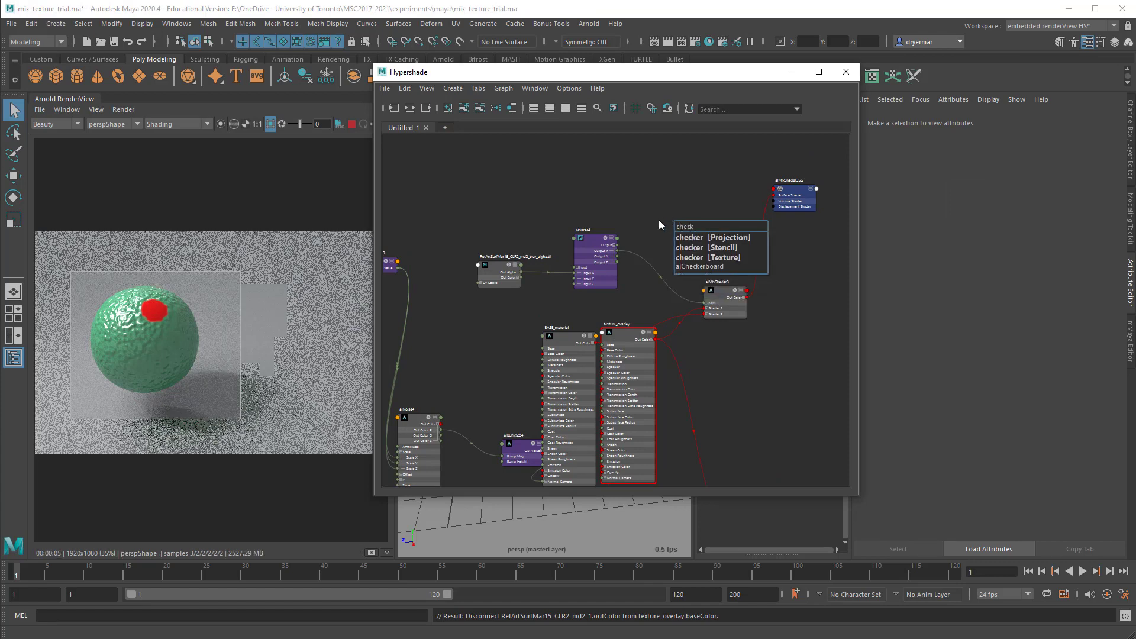
{"action": "left_click", "coordinate": [694, 255]}
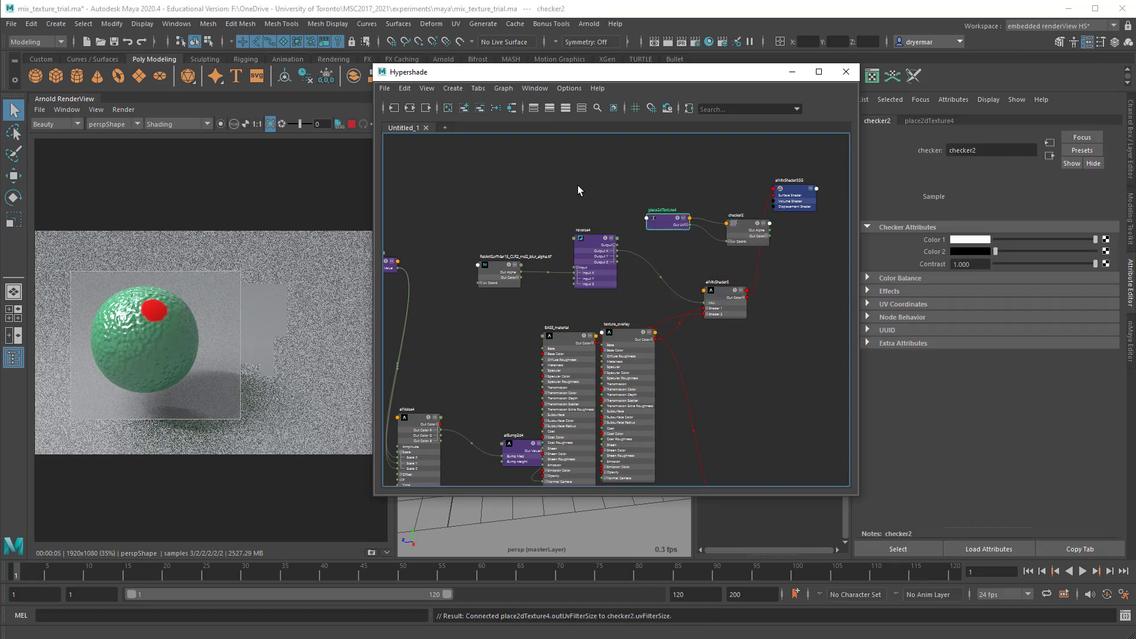
Spread out the checker and its 2D placement node above aiMixShader3, and connect the checker to that shader's Mix Weight
{"action": "left_click_drag", "start_coordinate": [662, 218], "coordinate": [577, 186]}
{"action": "left_click", "coordinate": [726, 300]}
{"action": "left_click_drag", "start_coordinate": [733, 241], "coordinate": [658, 253]}
{"action": "left_click", "coordinate": [722, 290]}
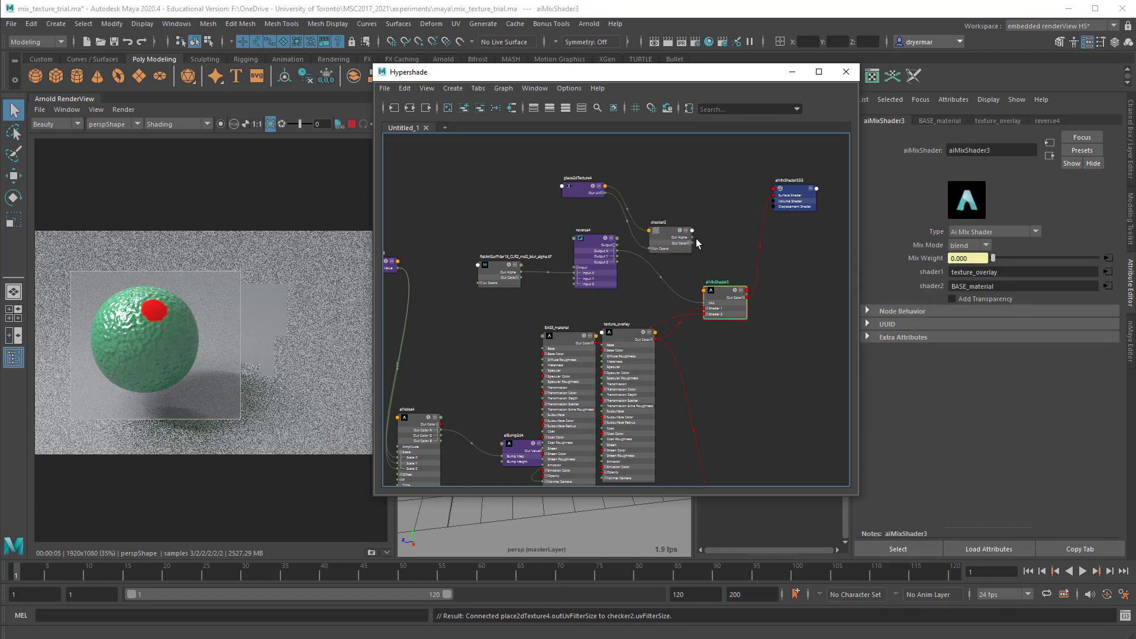
{"action": "middle_click_drag", "start_coordinate": [680, 247], "coordinate": [961, 259]}
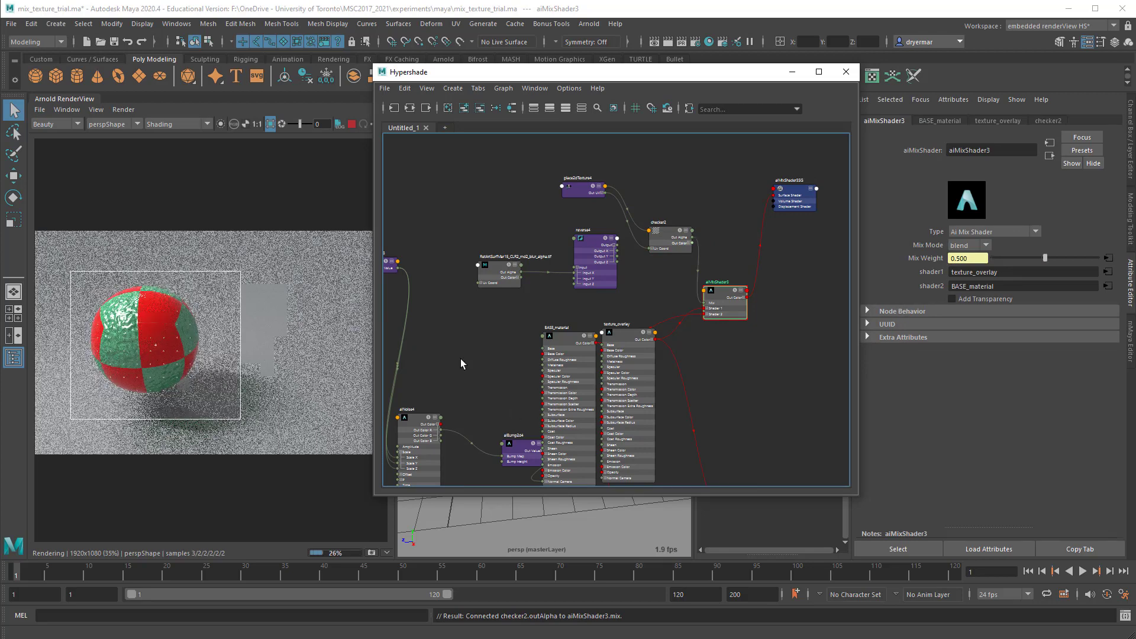
Examine the rendered sphere and the connection from the checker to aiMixShader3's mix input
{"action": "left_click", "coordinate": [175, 325]}
{"action": "middle_click_drag", "start_coordinate": [319, 333], "coordinate": [329, 332]}
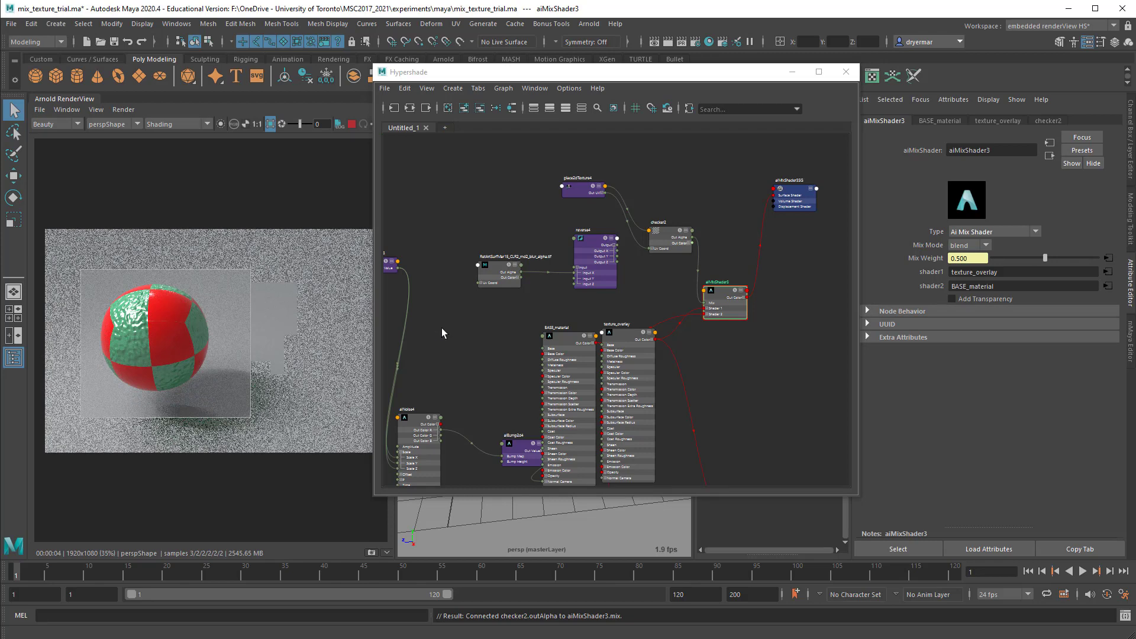
{"action": "middle_click_drag", "start_coordinate": [730, 243], "coordinate": [700, 307], "text": "alt"}
{"action": "right_click_drag", "start_coordinate": [700, 307], "coordinate": [784, 302], "text": "alt"}
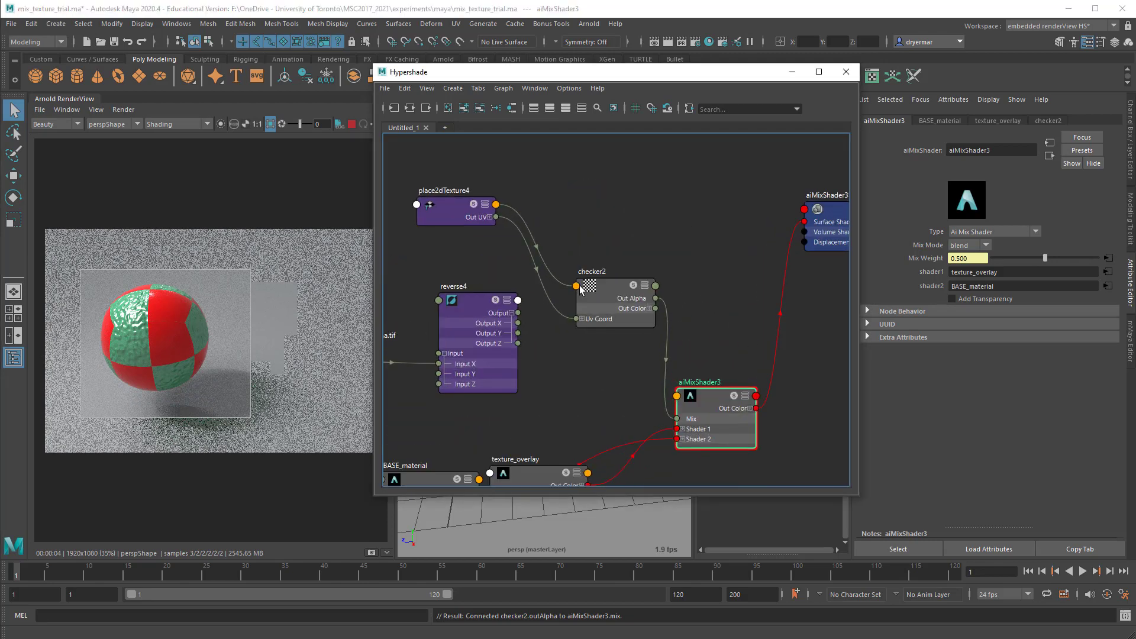